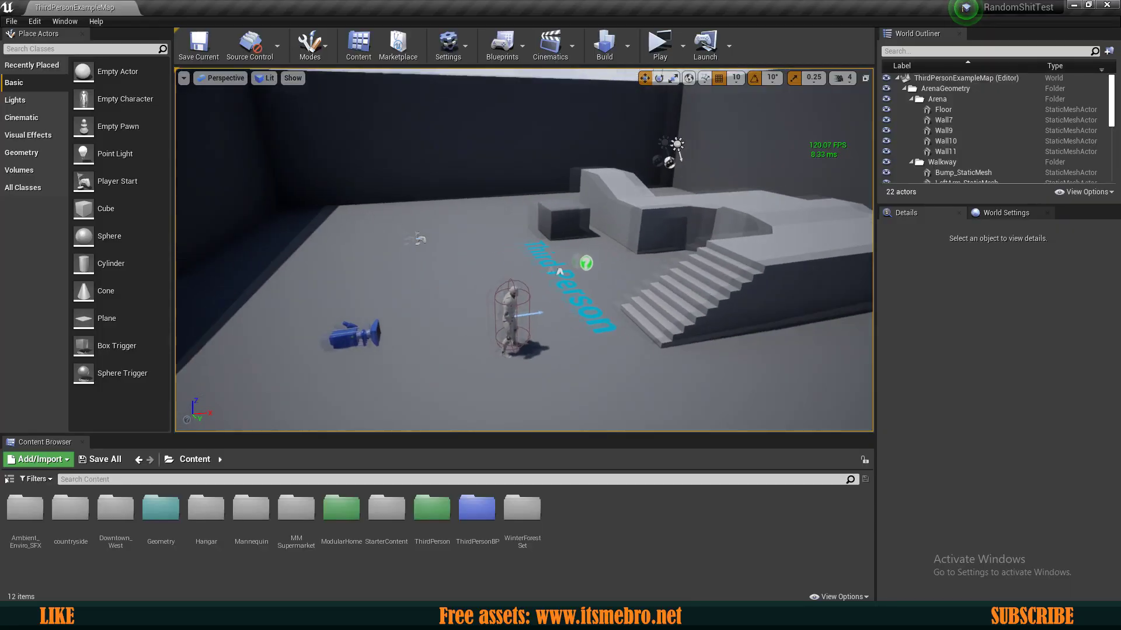
{"action": "key", "text": "d"}
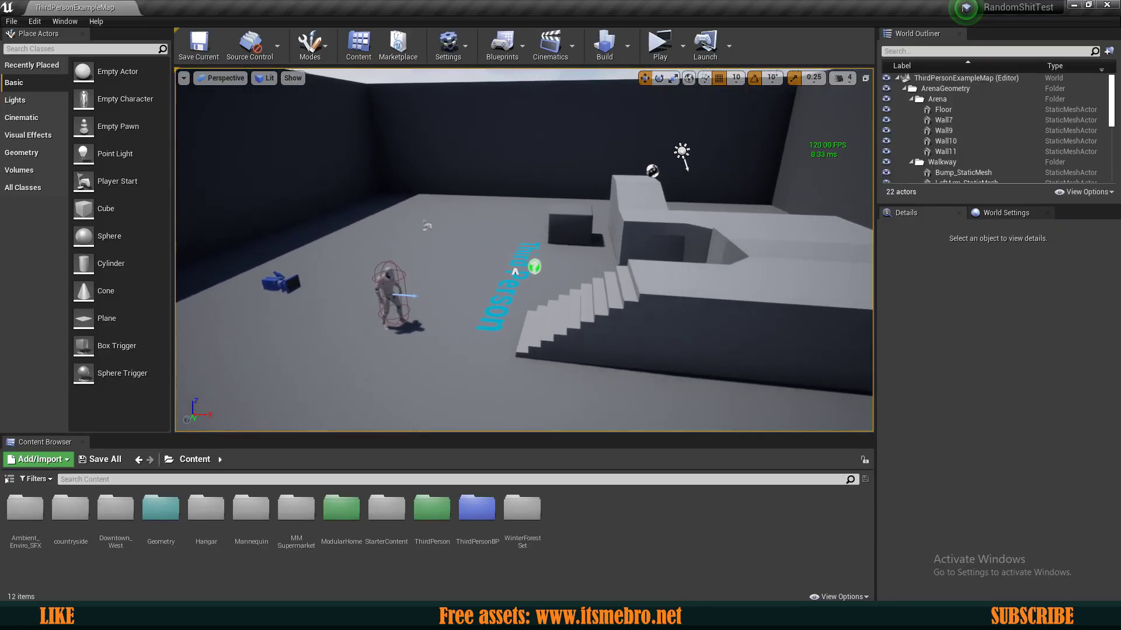
{"action": "key", "text": "a"}
{"action": "left_click_drag", "start_coordinate": [641, 284], "coordinate": [631, 284]}
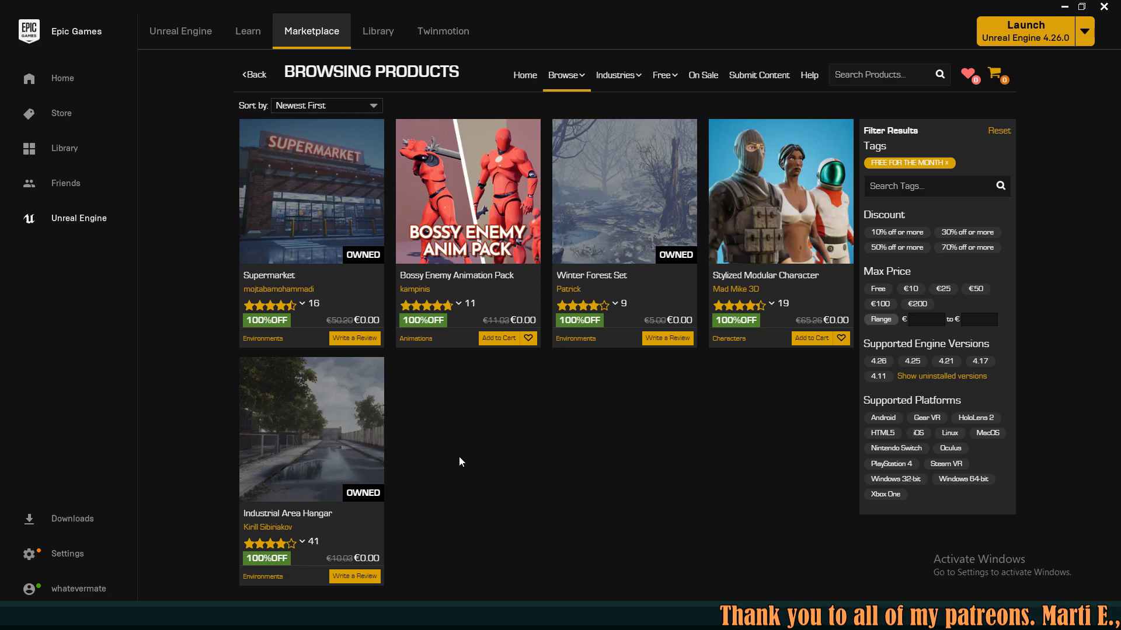
- Switch to the Unreal Editor, open the Showcase map from WinterForestSet's Maps folder and dismiss the message log
{"action": "left_click", "coordinate": [301, 619]}
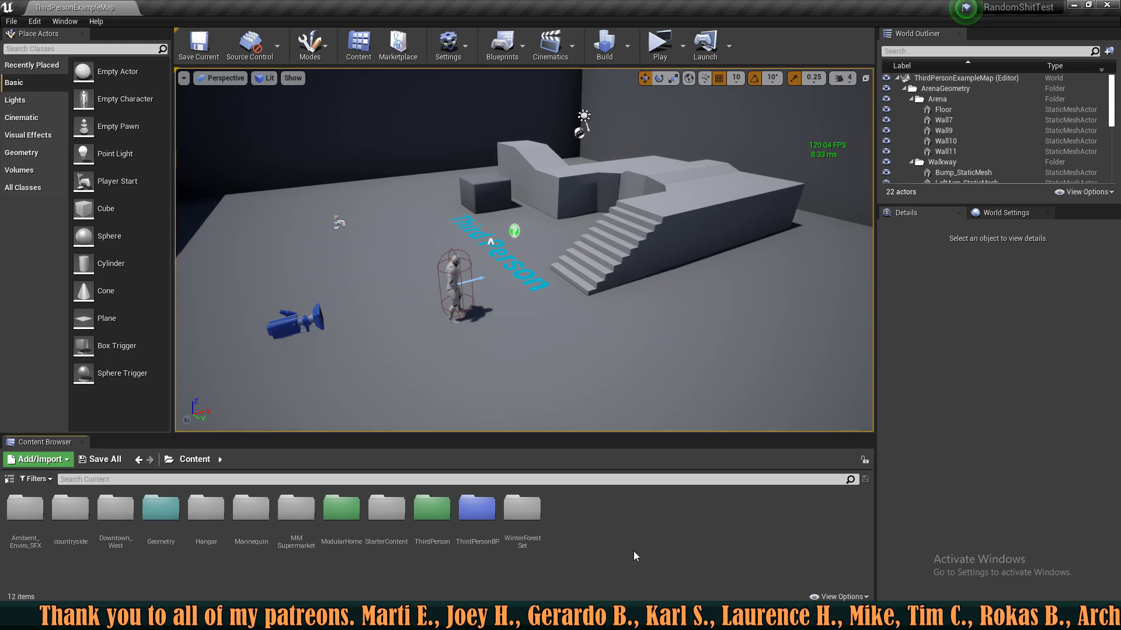
{"action": "double_click", "coordinate": [522, 509]}
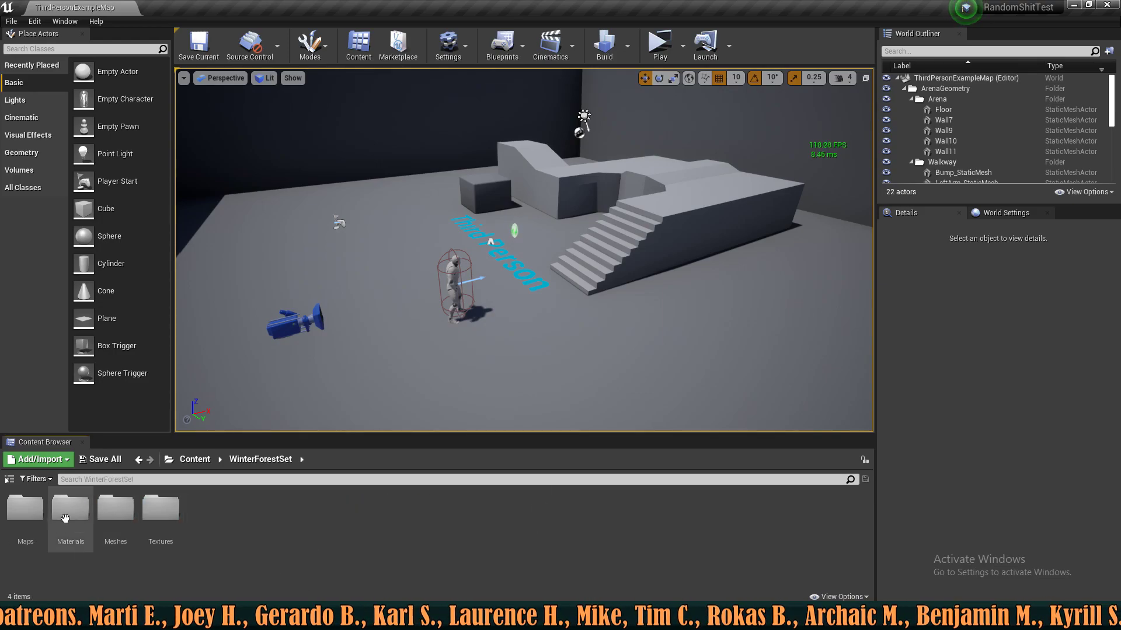
{"action": "double_click", "coordinate": [25, 507]}
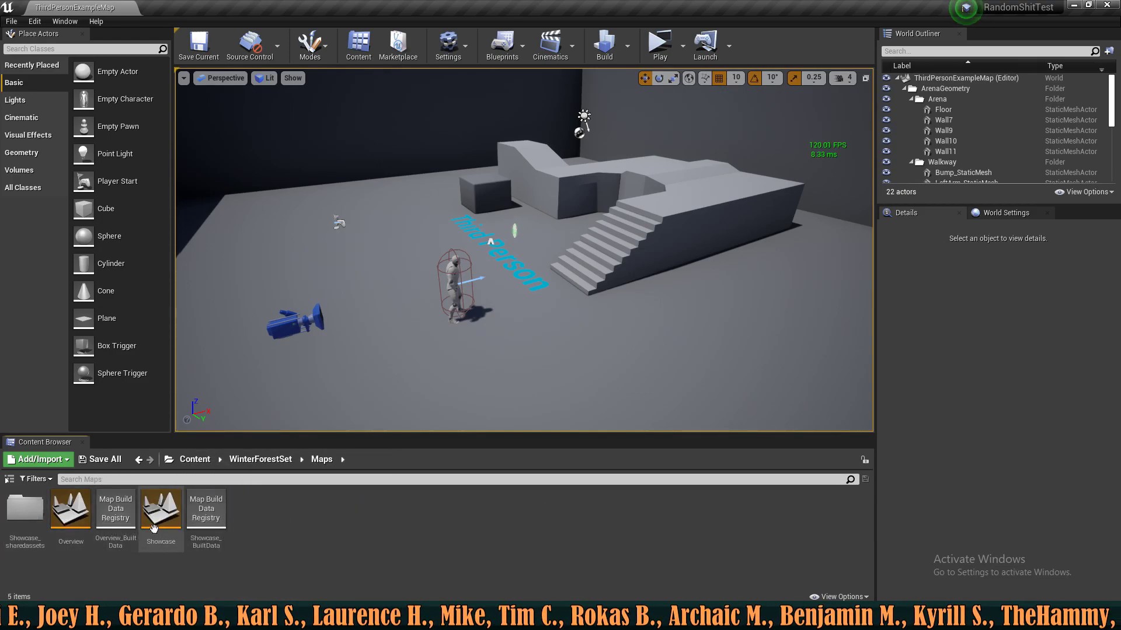
{"action": "double_click", "coordinate": [160, 519]}
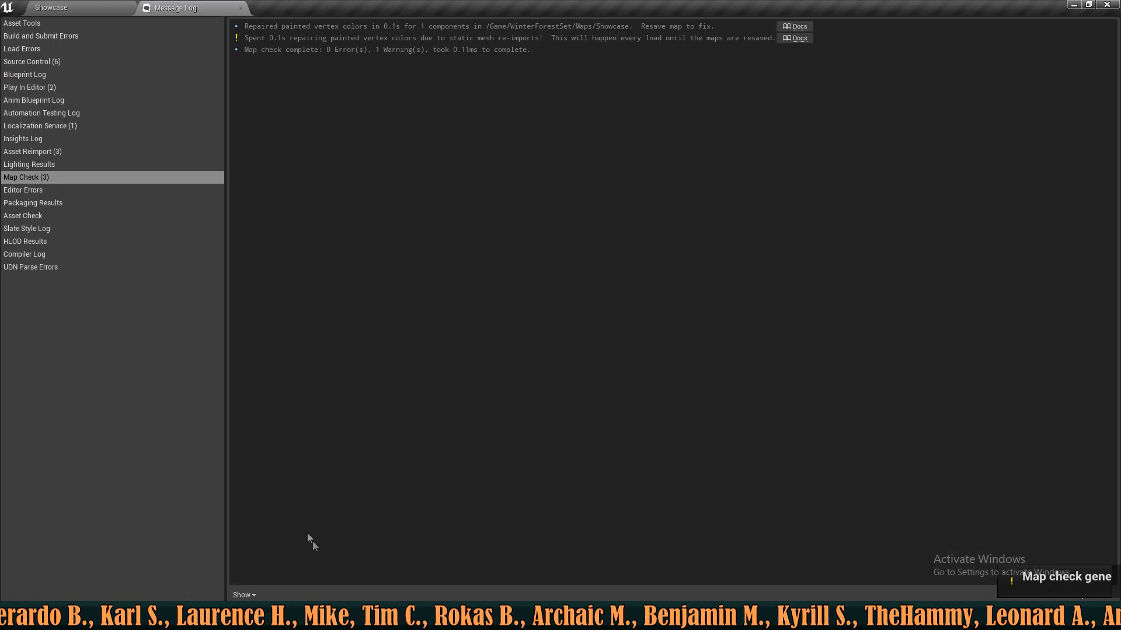
{"action": "left_click", "coordinate": [240, 8]}
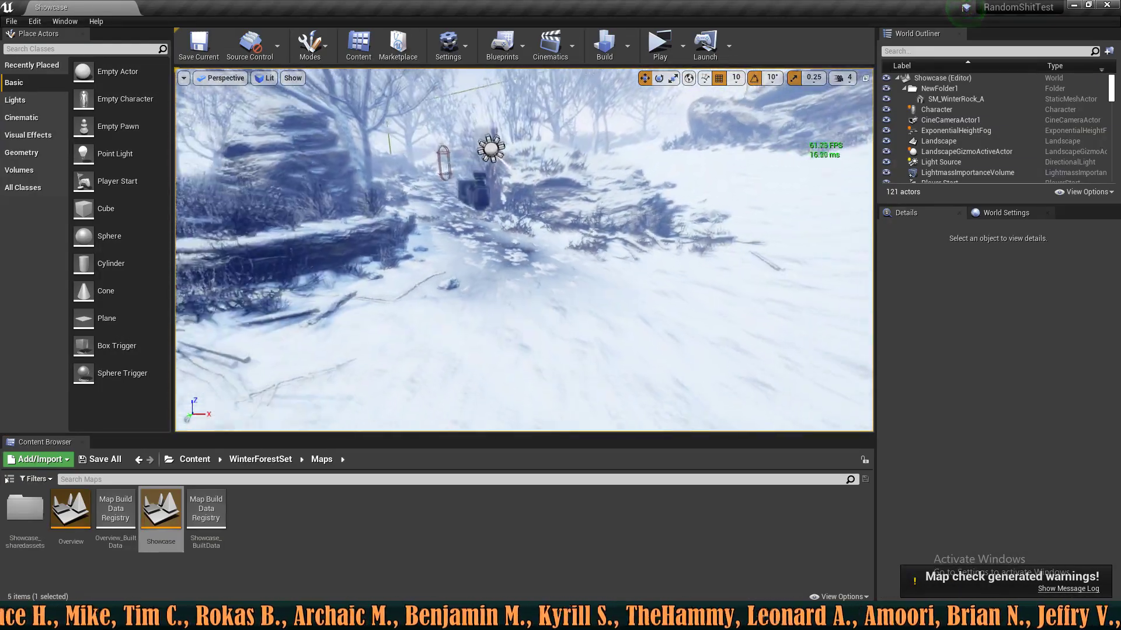
- Examine the snowy Showcase environment from several angles and select the SM_WinterTree_B2 tree
{"action": "key", "text": "s"}
{"action": "right_click_drag", "start_coordinate": [524, 251], "coordinate": [631, 228]}
{"action": "key", "text": "w"}
{"action": "mouse_move", "coordinate": [452, 281]}
{"action": "right_mouse_down"}
{"action": "mouse_move", "coordinate": [502, 327]}
{"action": "mouse_move", "coordinate": [549, 318]}
{"action": "mouse_move", "coordinate": [453, 266]}
{"action": "right_mouse_up"}
{"action": "key", "text": "w"}
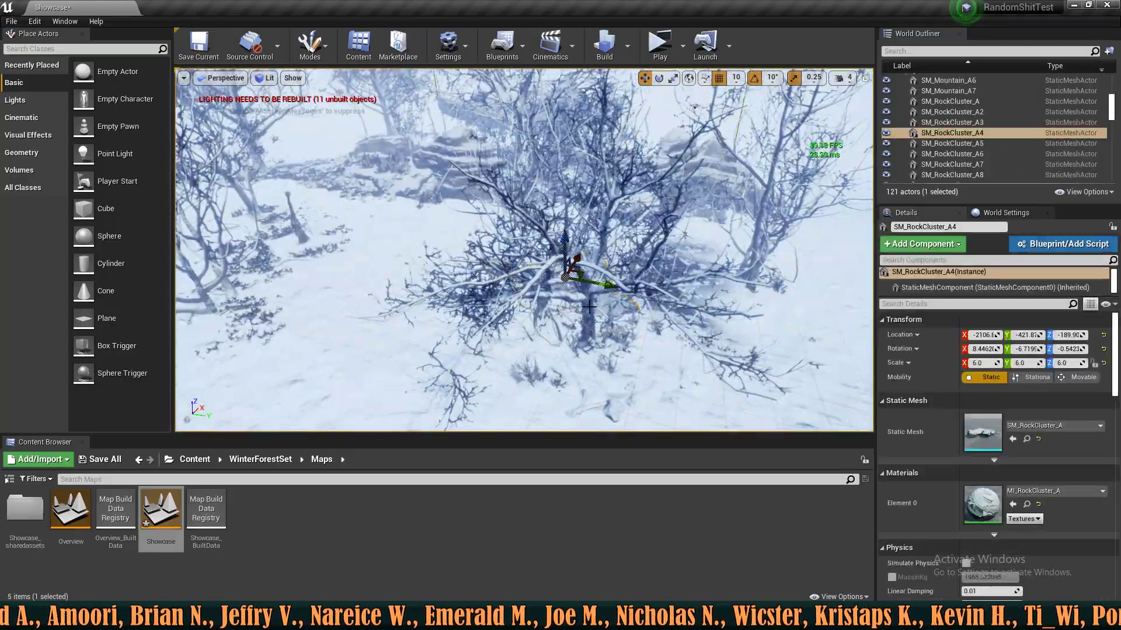
{"action": "left_click", "coordinate": [584, 286]}
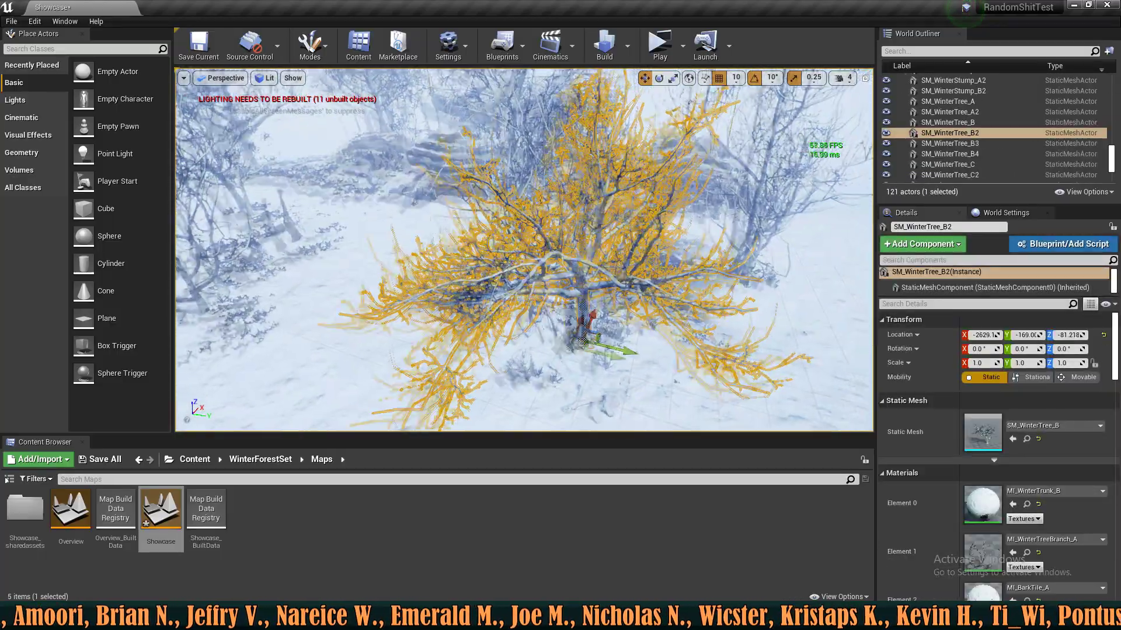
{"action": "right_click_drag", "start_coordinate": [584, 286], "coordinate": [603, 260]}
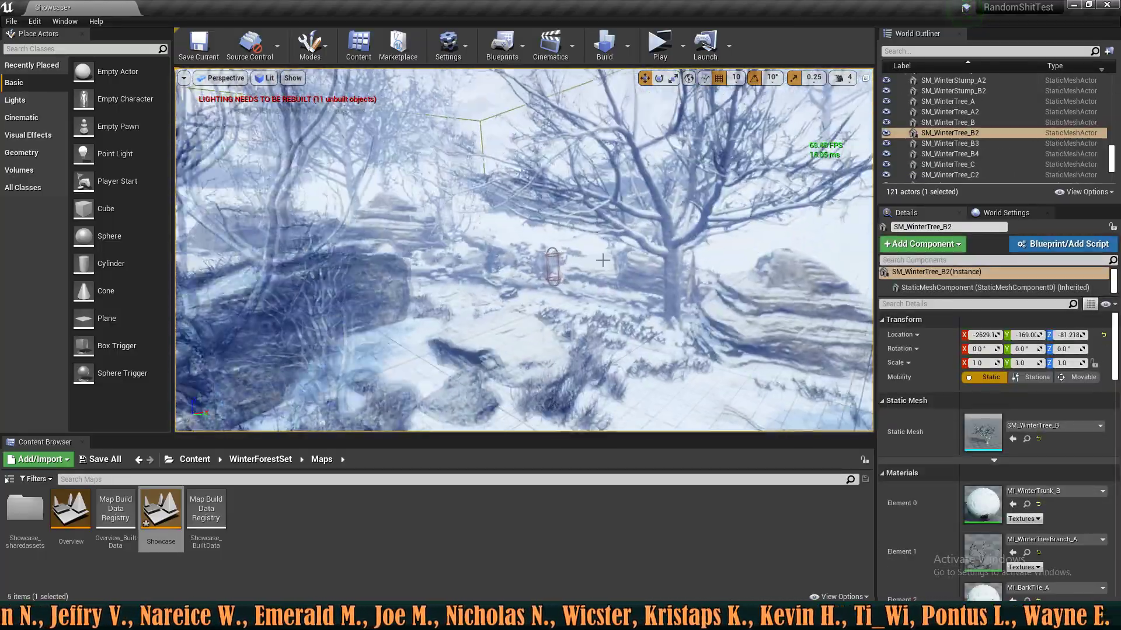
- Play-test the Showcase level, running and jumping the character through the snowy forest, and end the session
{"action": "left_click", "coordinate": [660, 43]}
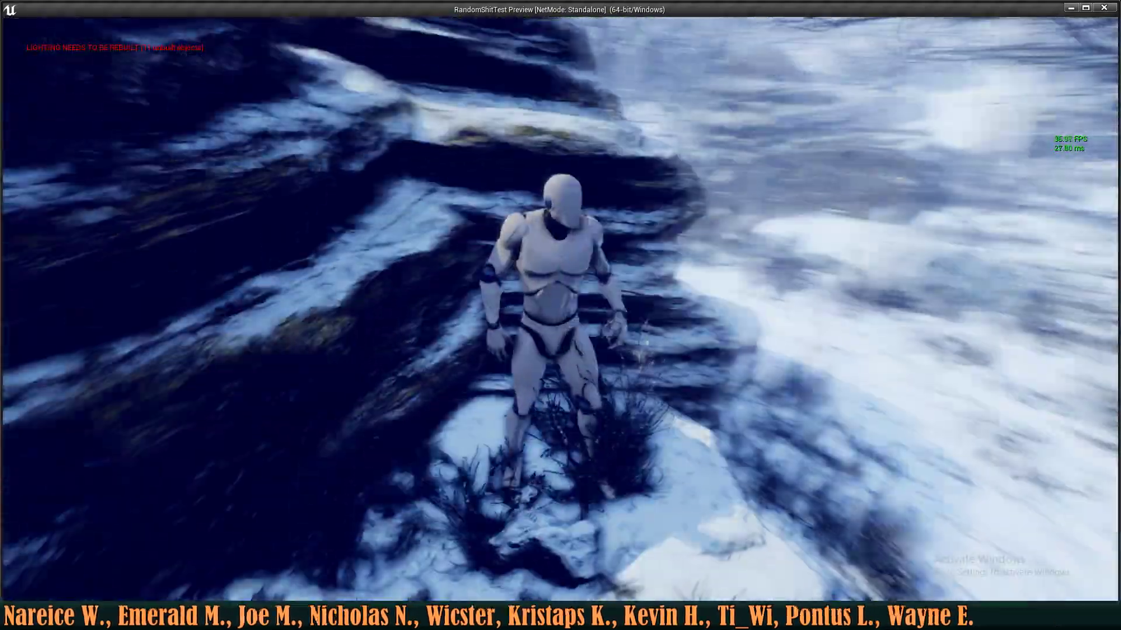
{"action": "key", "text": "w"}
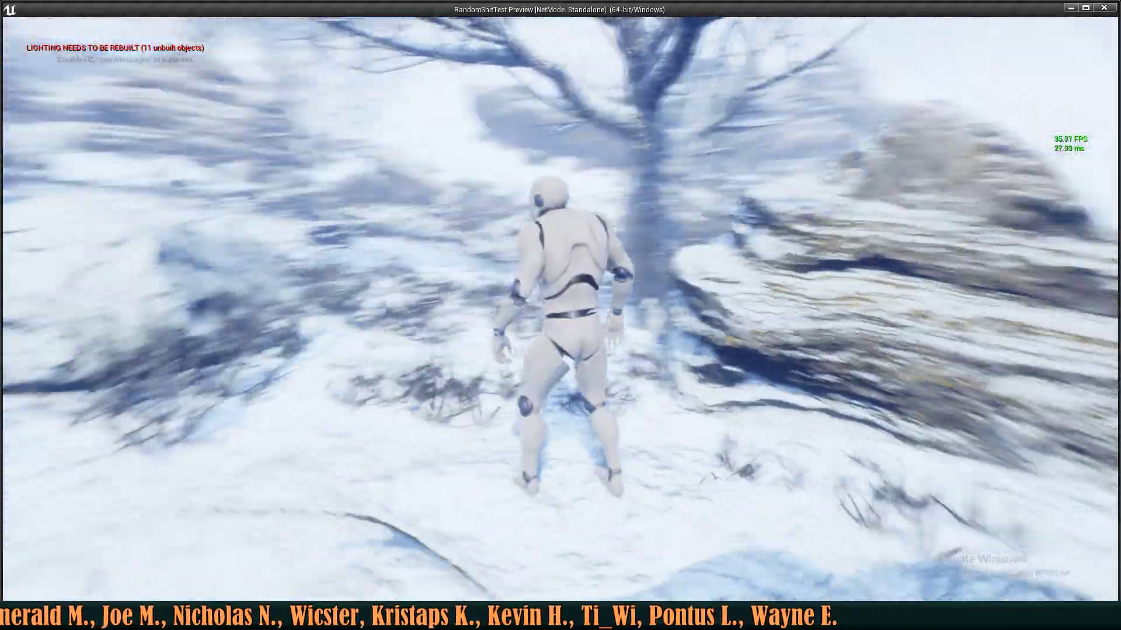
{"action": "key", "text": "w"}
{"action": "key", "text": "w"}
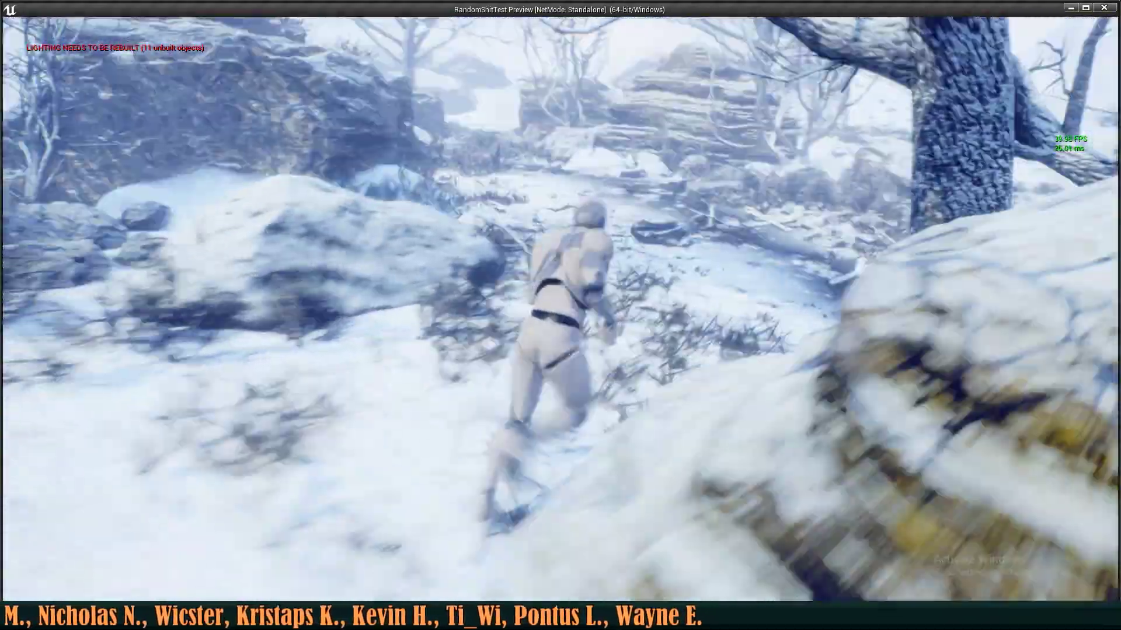
{"action": "key", "text": "w"}
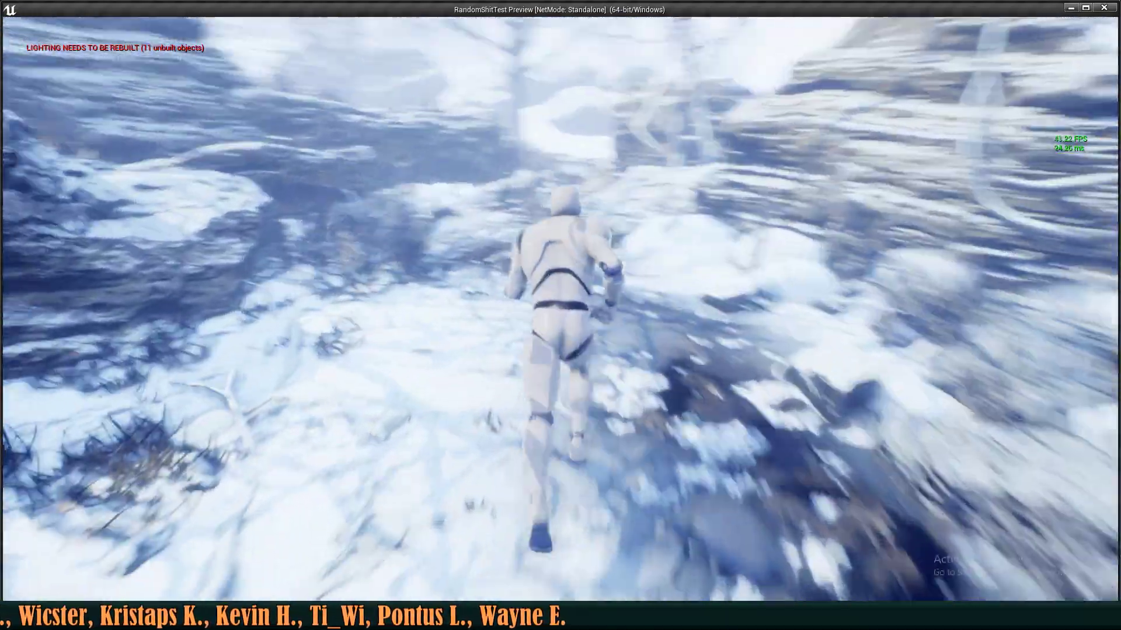
{"action": "key", "text": "w"}
{"action": "key", "text": "space"}
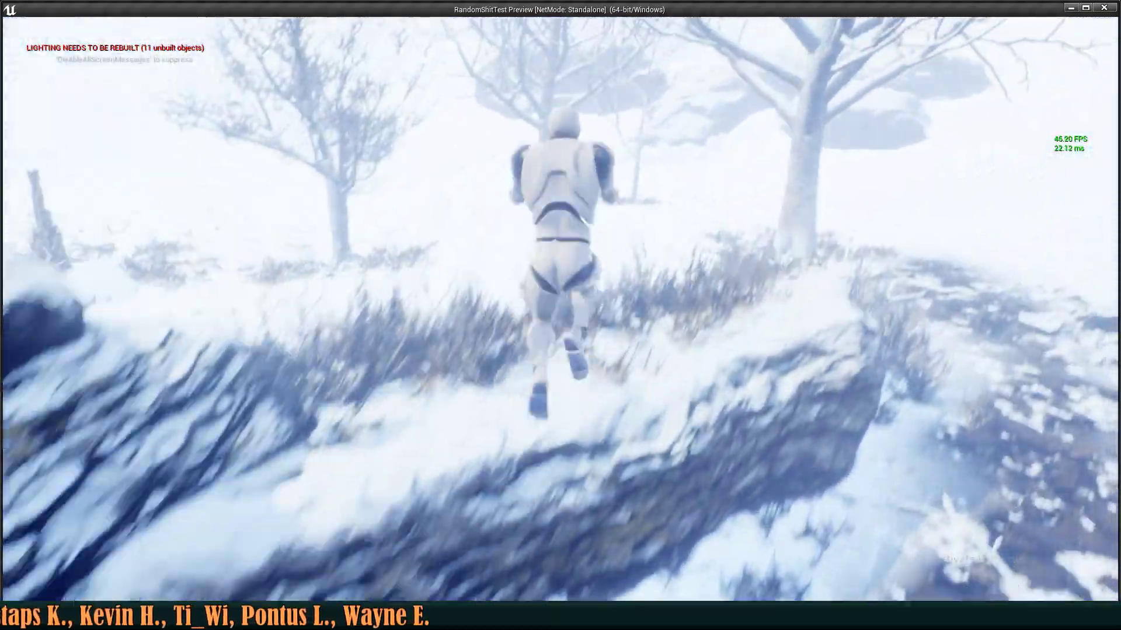
{"action": "key", "text": "w"}
{"action": "key", "text": "space"}
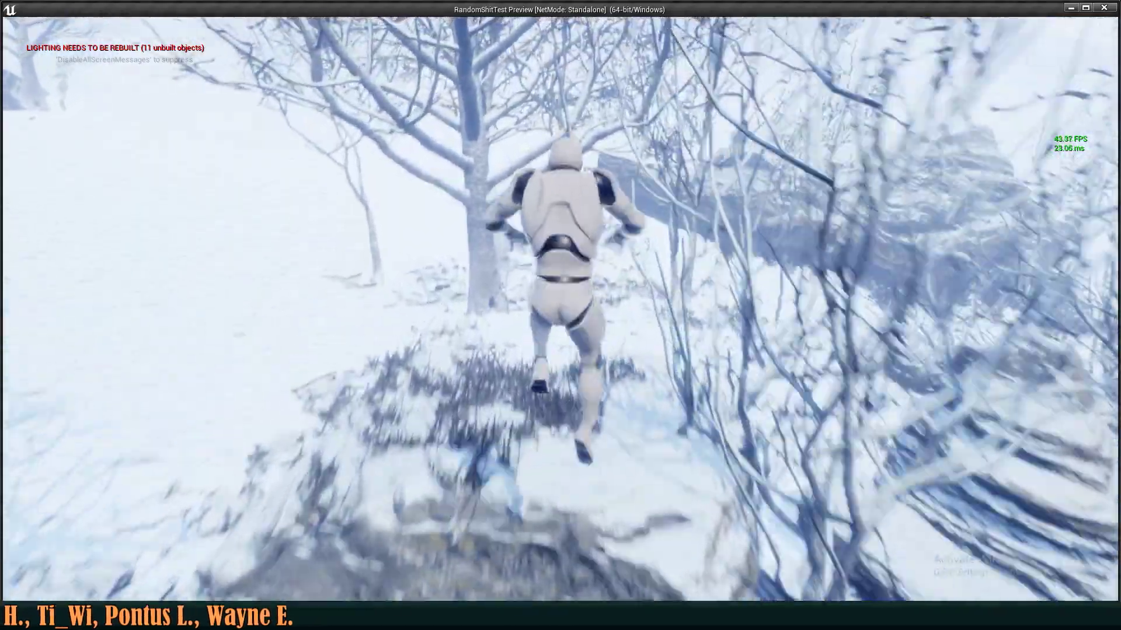
{"action": "key", "text": "w"}
{"action": "key", "text": "space"}
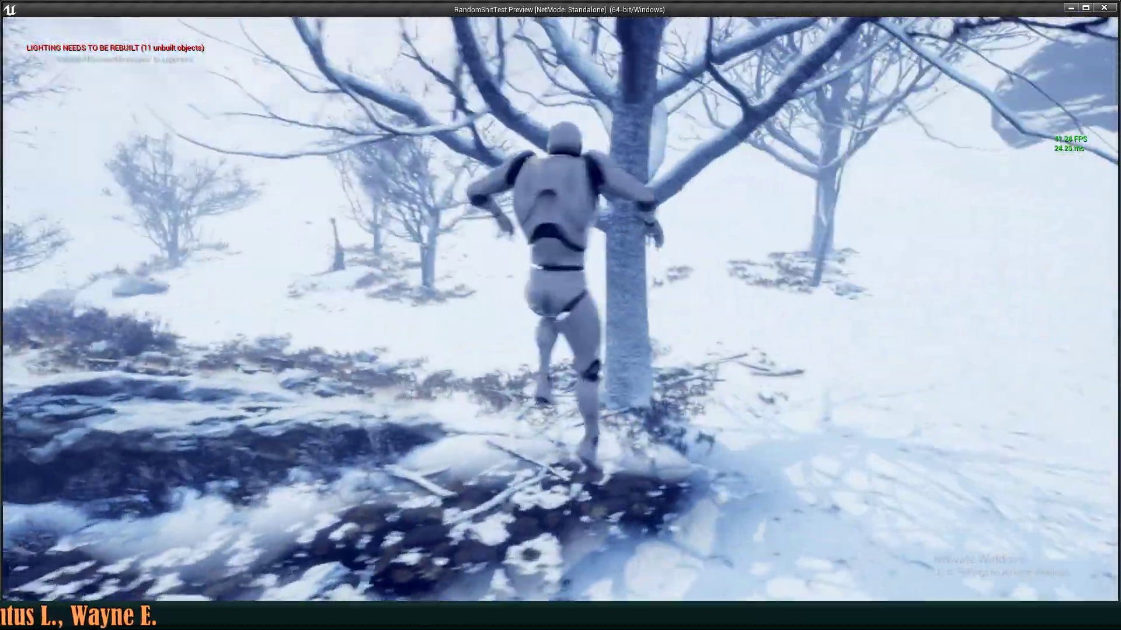
{"action": "key", "text": "w"}
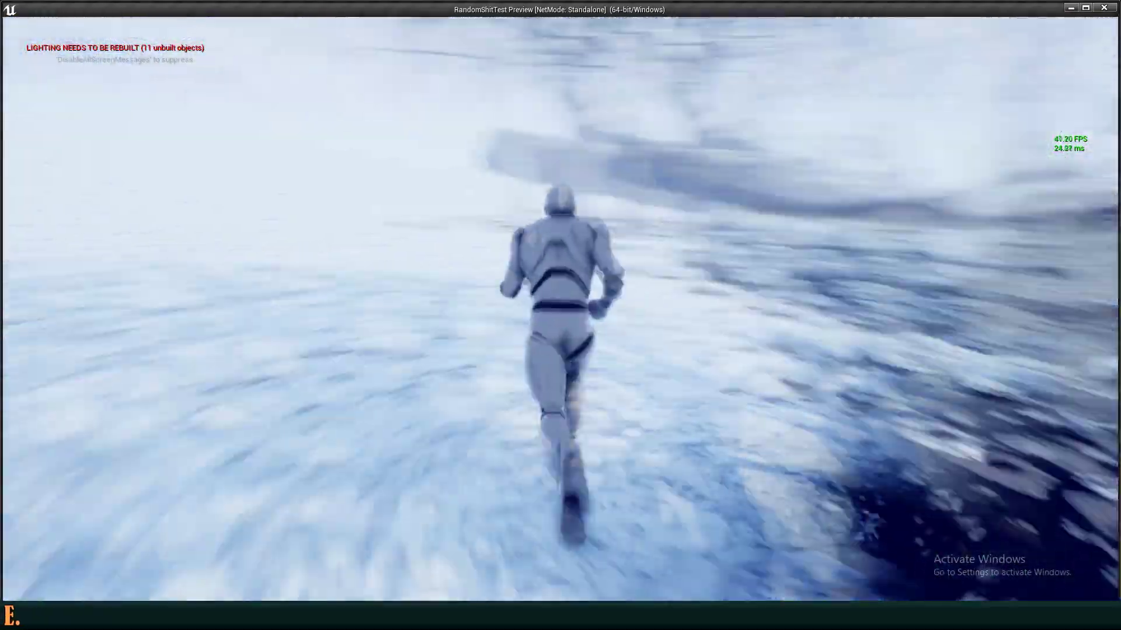
{"action": "key", "text": "space"}
{"action": "key", "text": "w"}
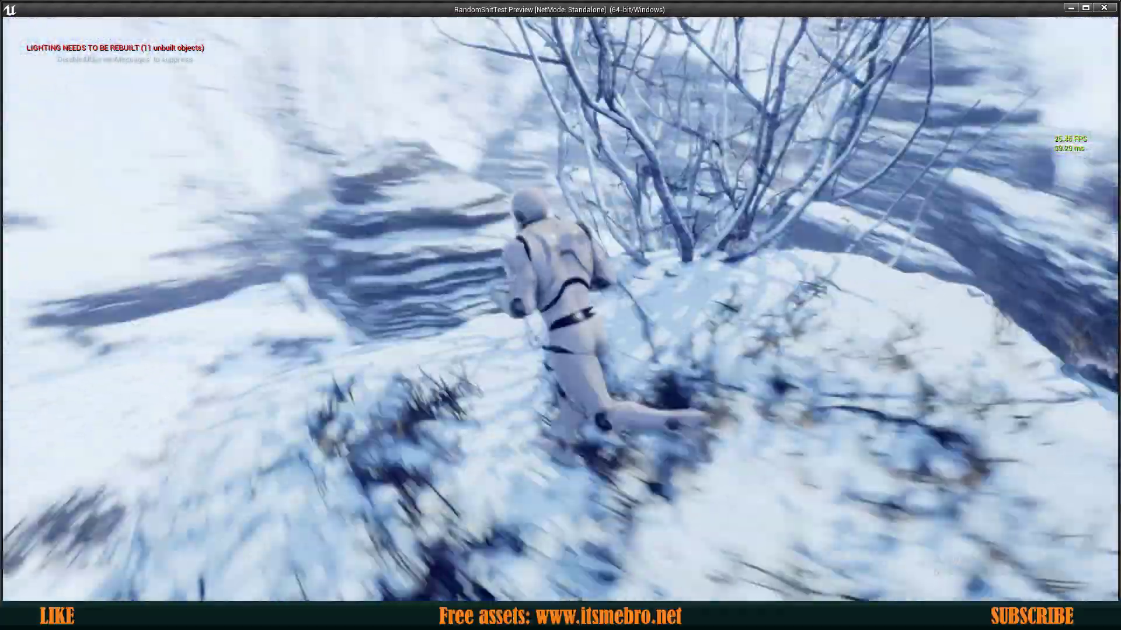
{"action": "key", "text": "w"}
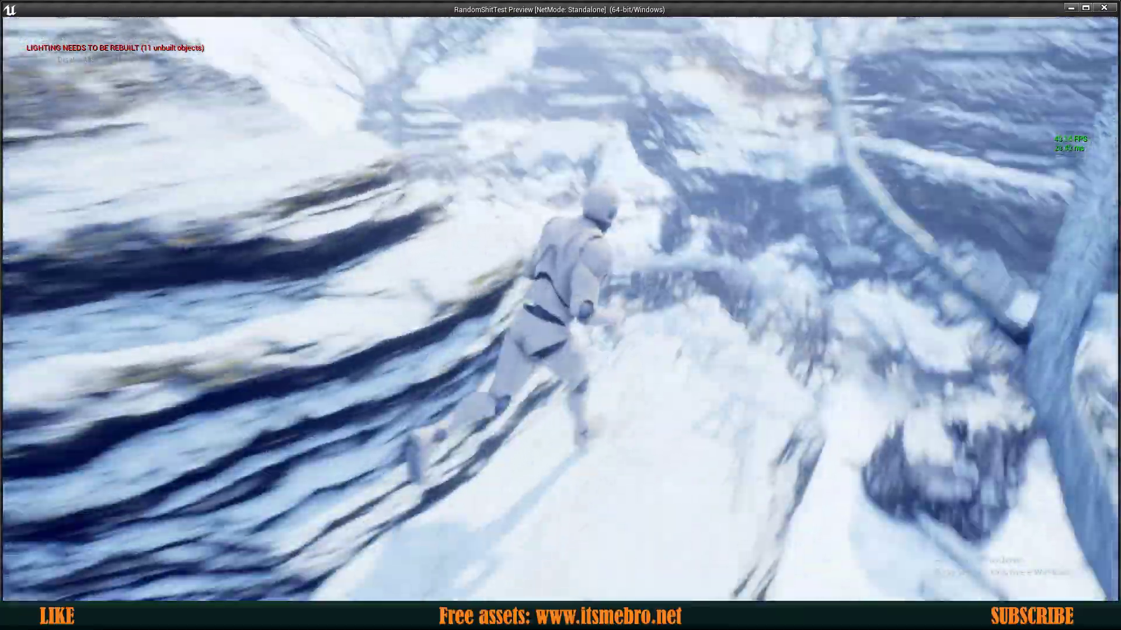
{"action": "key", "text": "w"}
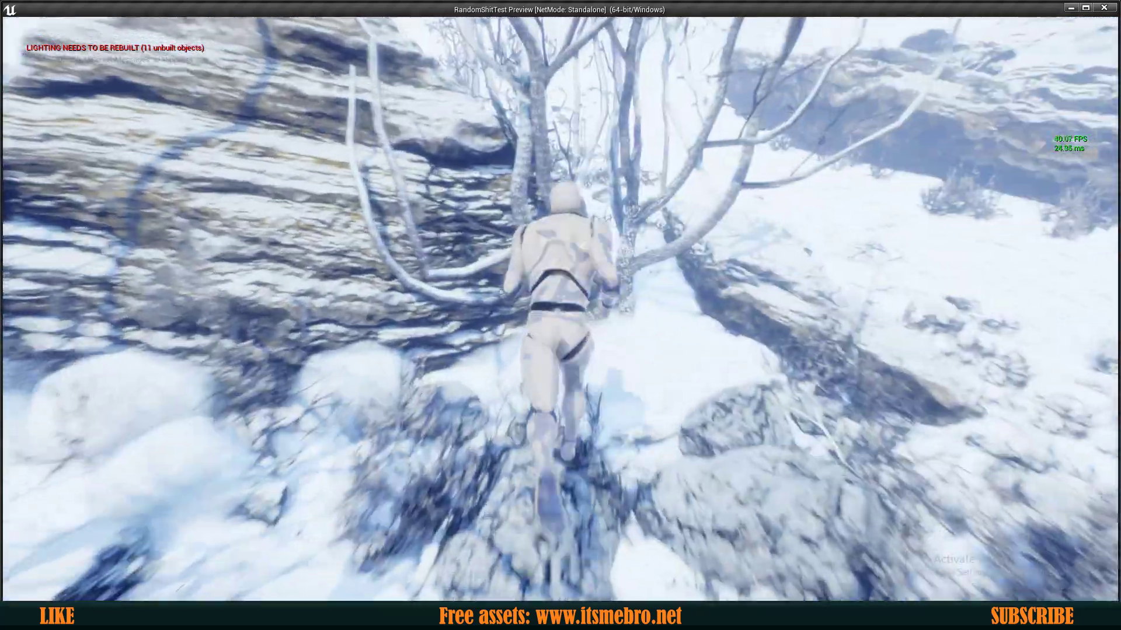
{"action": "key", "text": "d"}
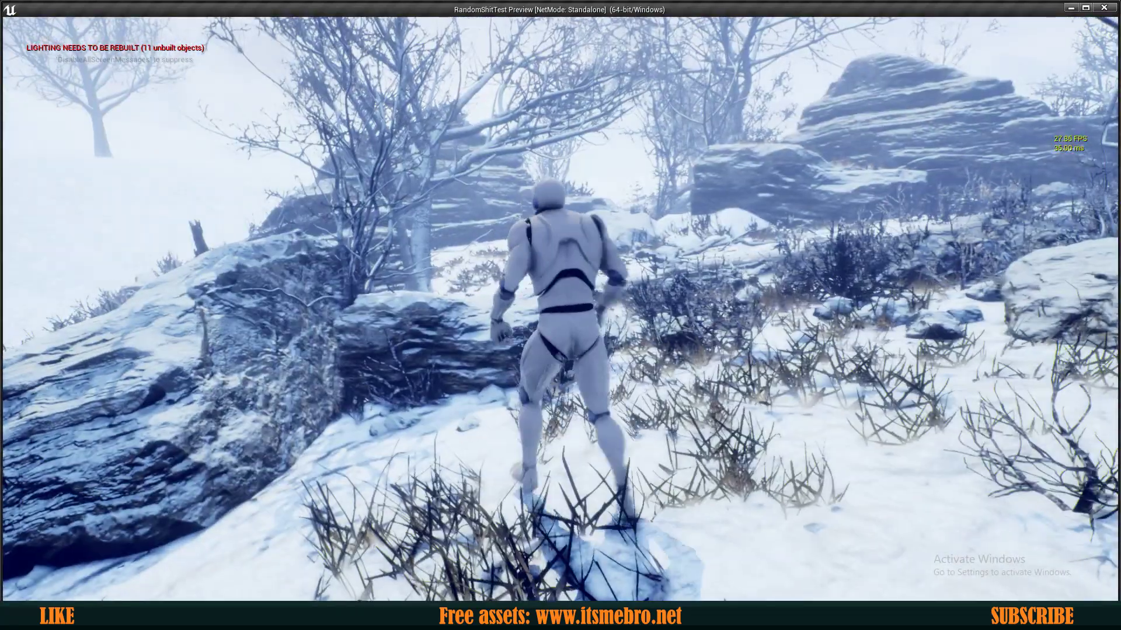
{"action": "key", "text": "Escape"}
- Open the SM_WinterStump_B static mesh from WinterForestSet's Meshes folder
{"action": "key", "text": "w"}
{"action": "right_click_drag", "start_coordinate": [524, 251], "coordinate": [456, 310]}
{"action": "left_click", "coordinate": [247, 460]}
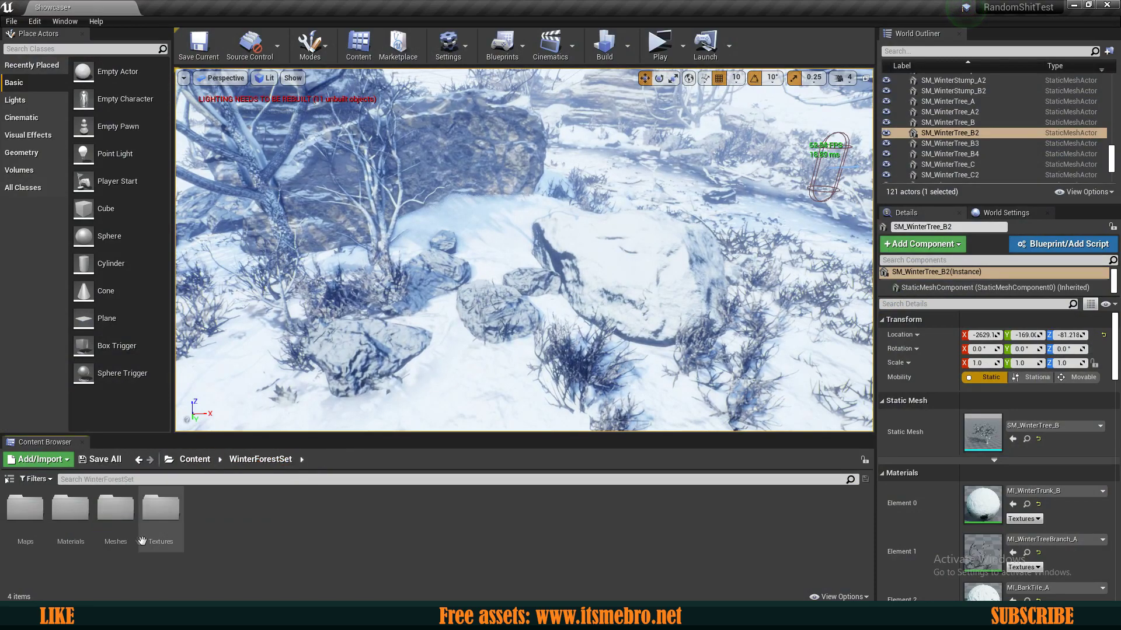
{"action": "double_click", "coordinate": [115, 508]}
{"action": "scroll", "coordinate": [113, 543], "scroll_direction": "down", "scroll_amount": 1}
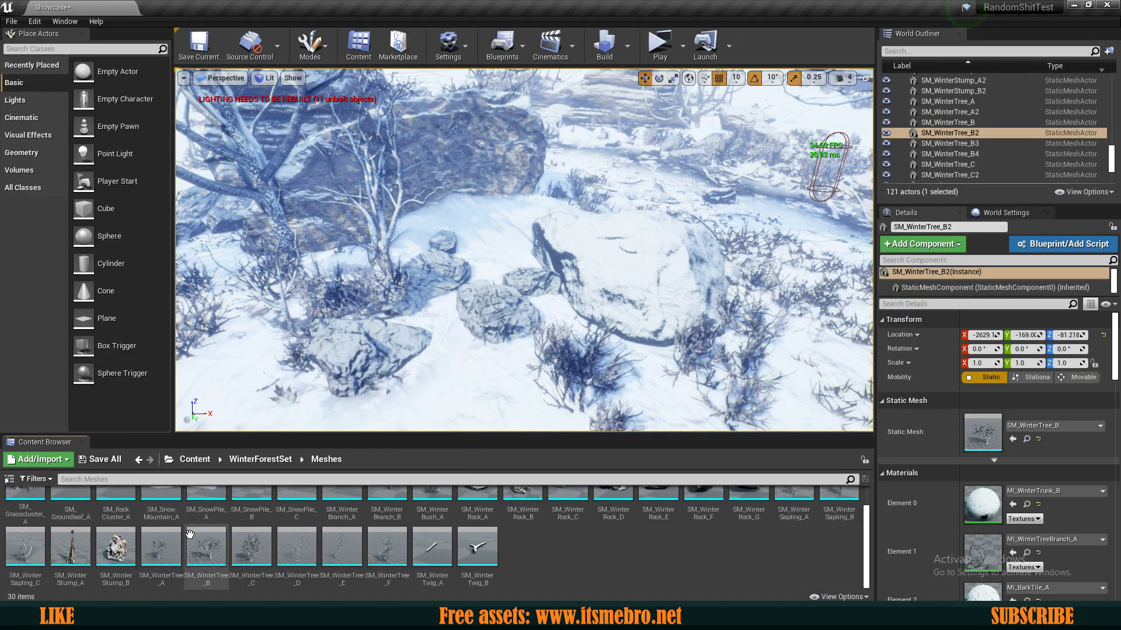
{"action": "left_click", "coordinate": [113, 550]}
{"action": "double_click", "coordinate": [113, 550]}
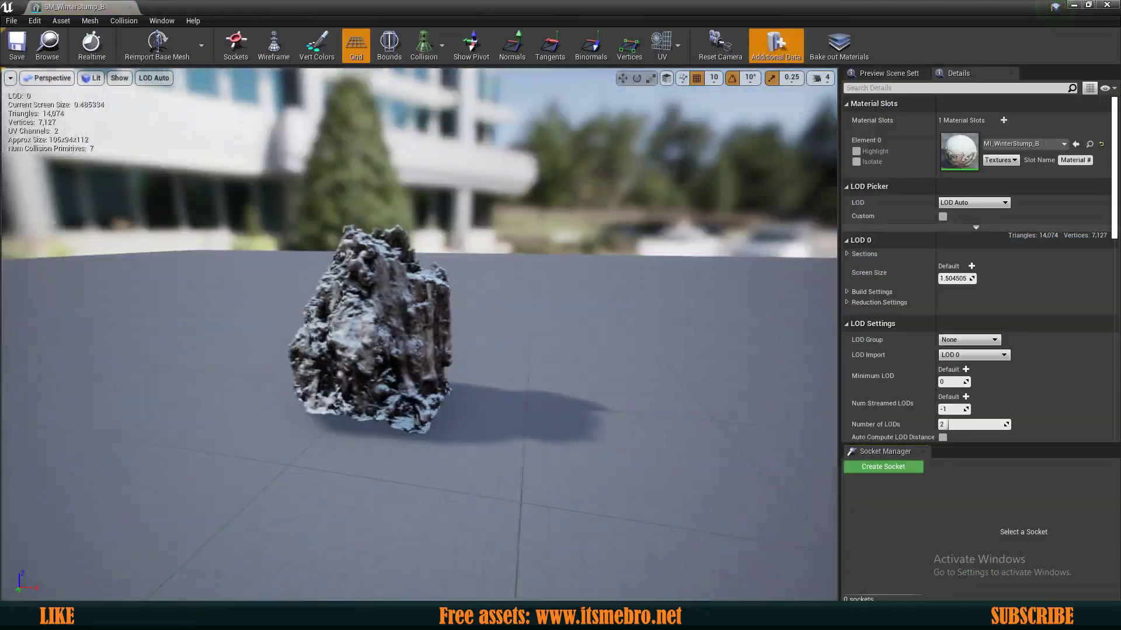
- Examine the stump mesh up close, including its polygon structure in wireframe and its surface in lit view
{"action": "scroll", "coordinate": [128, 541], "scroll_direction": "up", "scroll_amount": 5}
{"action": "left_click_drag", "start_coordinate": [409, 333], "coordinate": [688, 315]}
{"action": "mouse_move", "coordinate": [339, 76]}
{"action": "right_mouse_down"}
{"action": "mouse_move", "coordinate": [292, 93]}
{"action": "mouse_move", "coordinate": [340, 77]}
{"action": "right_mouse_up"}
{"action": "left_click", "coordinate": [264, 56]}
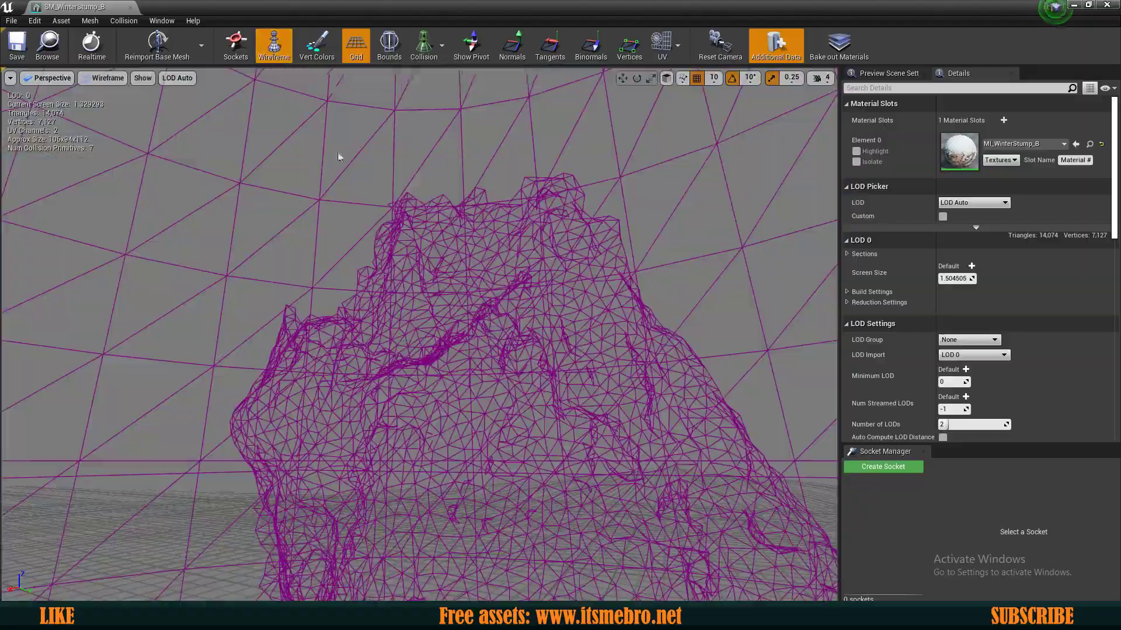
{"action": "right_click_drag", "start_coordinate": [340, 156], "coordinate": [414, 213]}
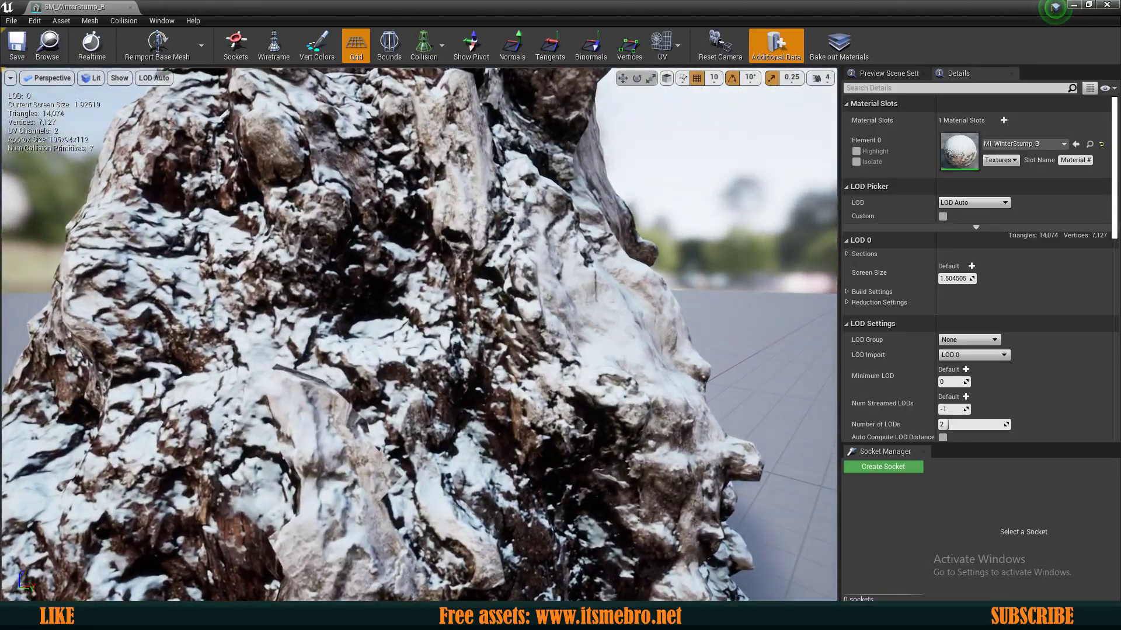
{"action": "mouse_move", "coordinate": [421, 333]}
{"action": "right_mouse_down"}
{"action": "mouse_move", "coordinate": [462, 333]}
{"action": "mouse_move", "coordinate": [485, 356]}
{"action": "mouse_move", "coordinate": [437, 356]}
{"action": "mouse_move", "coordinate": [472, 345]}
{"action": "mouse_move", "coordinate": [426, 350]}
{"action": "right_mouse_up"}
{"action": "right_click_drag", "start_coordinate": [427, 165], "coordinate": [427, 162]}
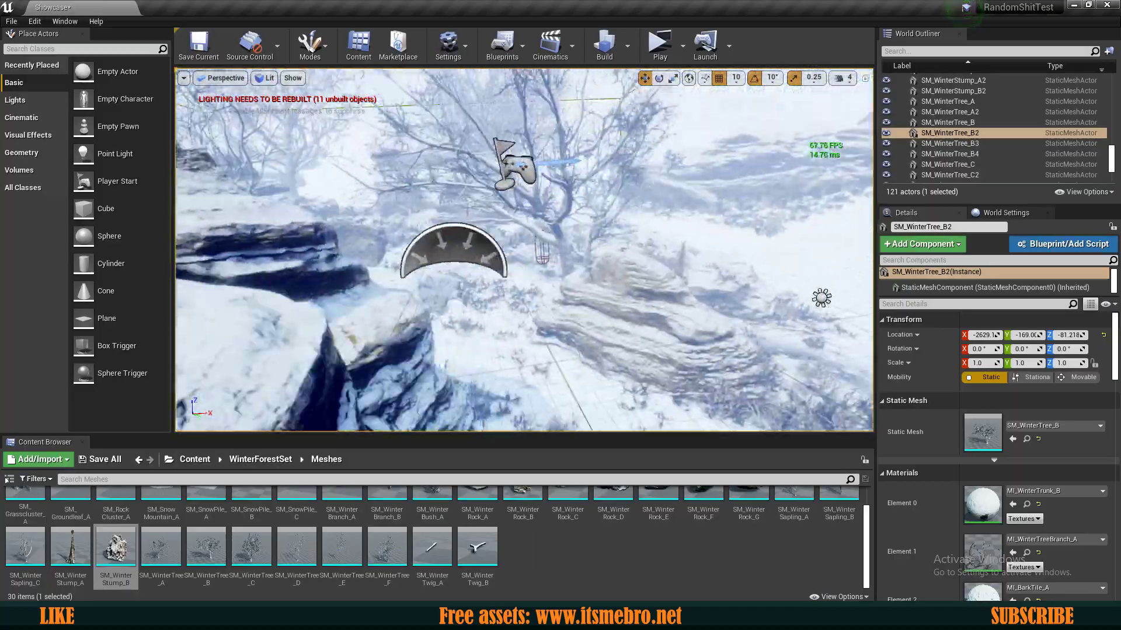
- Open the SM_WinterTwig_B mesh from the Meshes folder, examine its snow-covered surface and close it
{"action": "right_click_drag", "start_coordinate": [524, 250], "coordinate": [578, 248]}
{"action": "mouse_move", "coordinate": [470, 299]}
{"action": "right_mouse_down"}
{"action": "mouse_move", "coordinate": [420, 286]}
{"action": "mouse_move", "coordinate": [496, 300]}
{"action": "mouse_move", "coordinate": [470, 298]}
{"action": "right_mouse_up"}
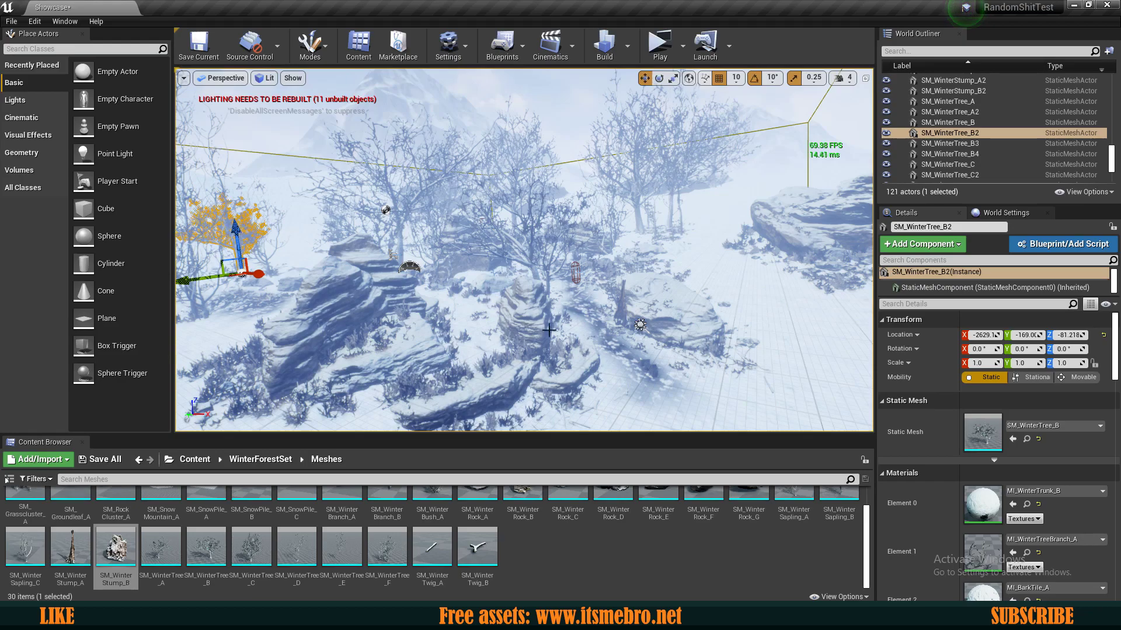
{"action": "left_click", "coordinate": [480, 552]}
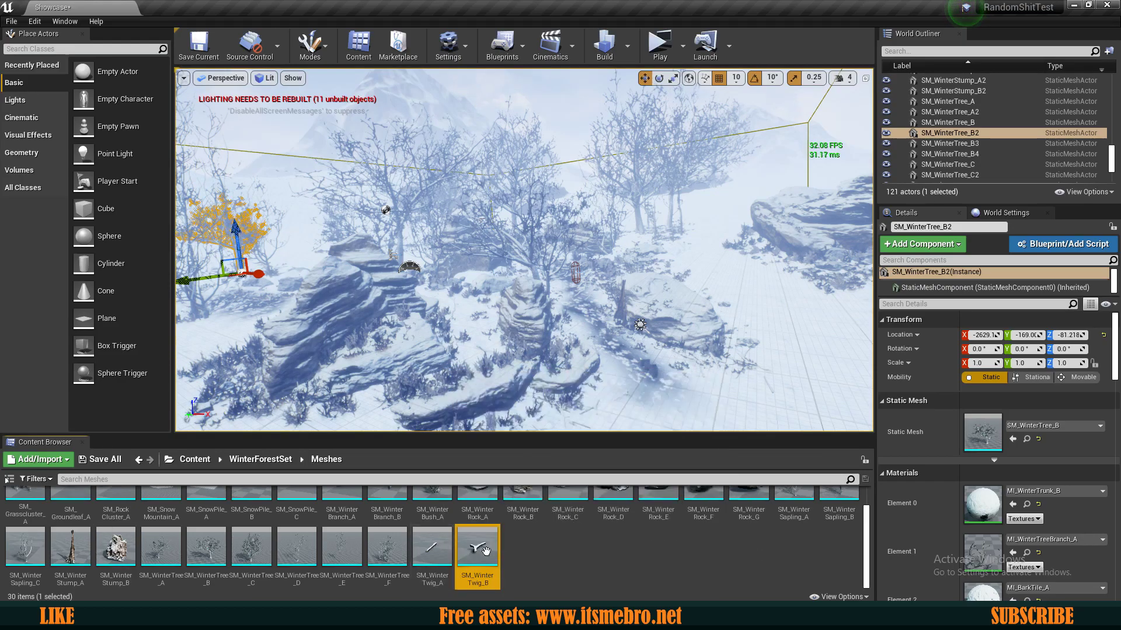
{"action": "double_click", "coordinate": [486, 550]}
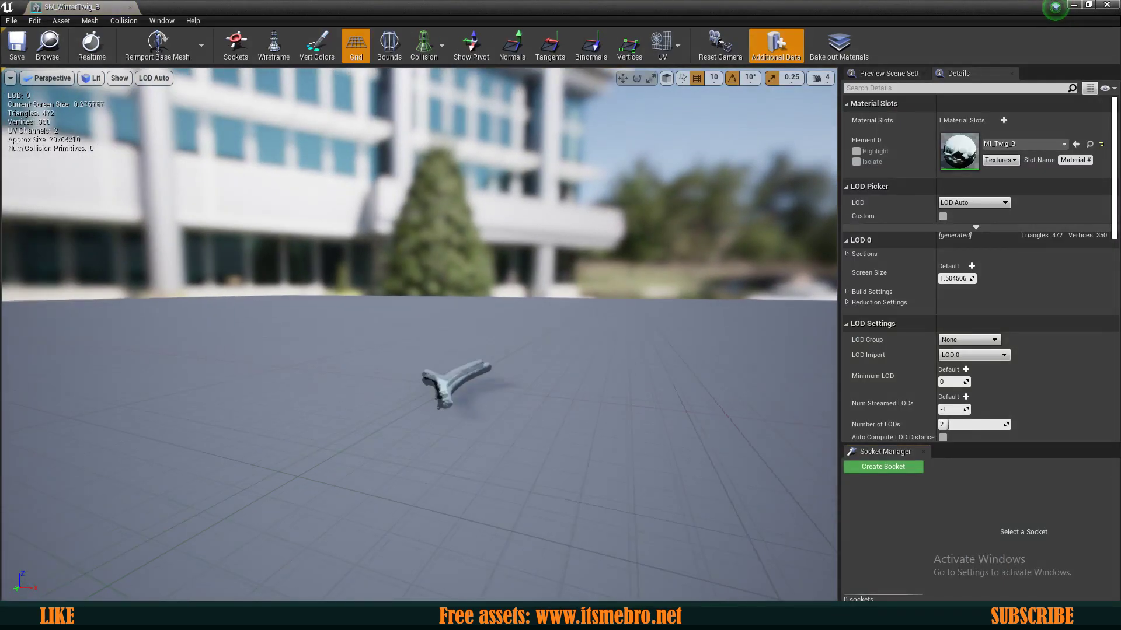
{"action": "scroll", "coordinate": [455, 380], "scroll_direction": "up", "scroll_amount": 5}
{"action": "left_click_drag", "start_coordinate": [443, 361], "coordinate": [427, 391]}
{"action": "scroll", "coordinate": [456, 379], "scroll_direction": "down", "scroll_amount": 4}
{"action": "scroll", "coordinate": [455, 380], "scroll_direction": "up", "scroll_amount": 4}
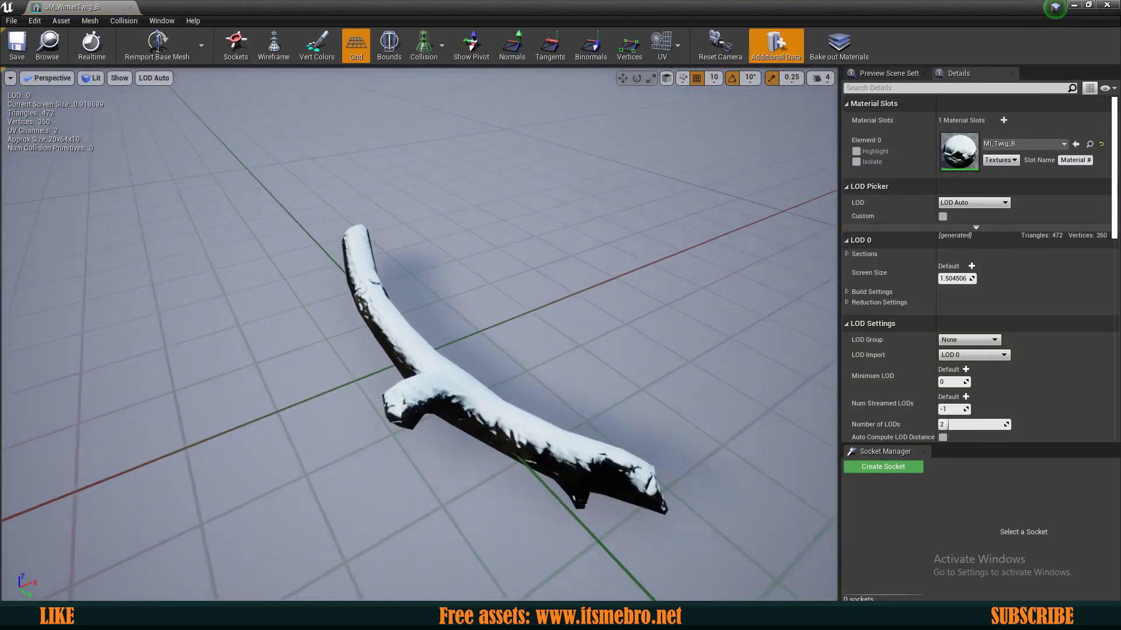
{"action": "right_click_drag", "start_coordinate": [630, 467], "coordinate": [620, 462]}
{"action": "left_click", "coordinate": [130, 8]}
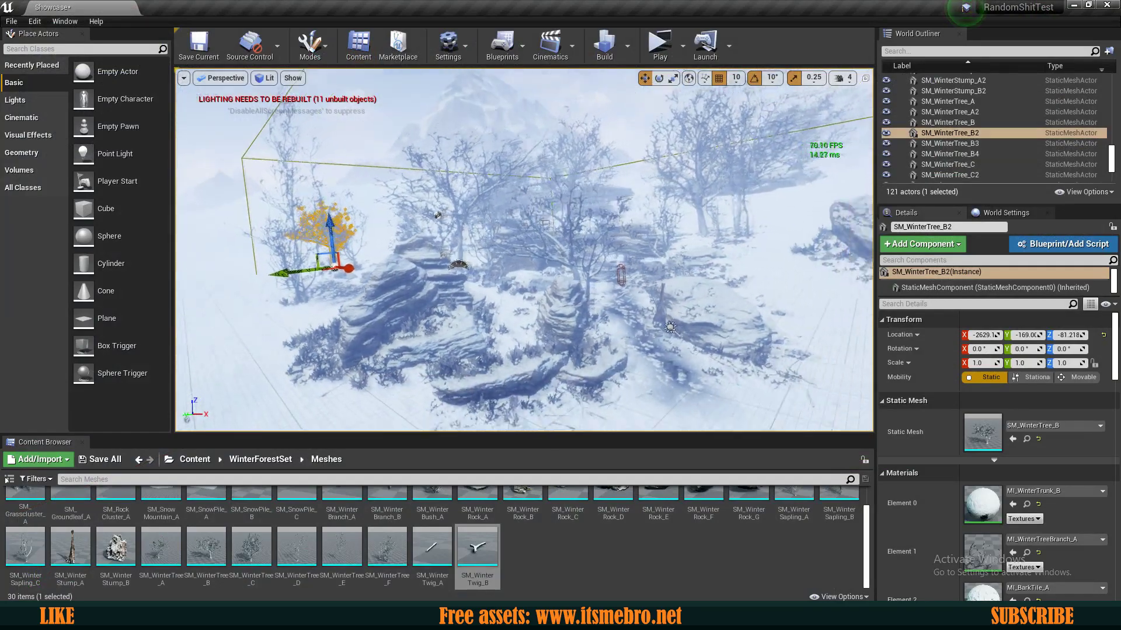
- Open the SM_WinterTree_F mesh and examine its branches and overall shape
{"action": "double_click", "coordinate": [394, 550]}
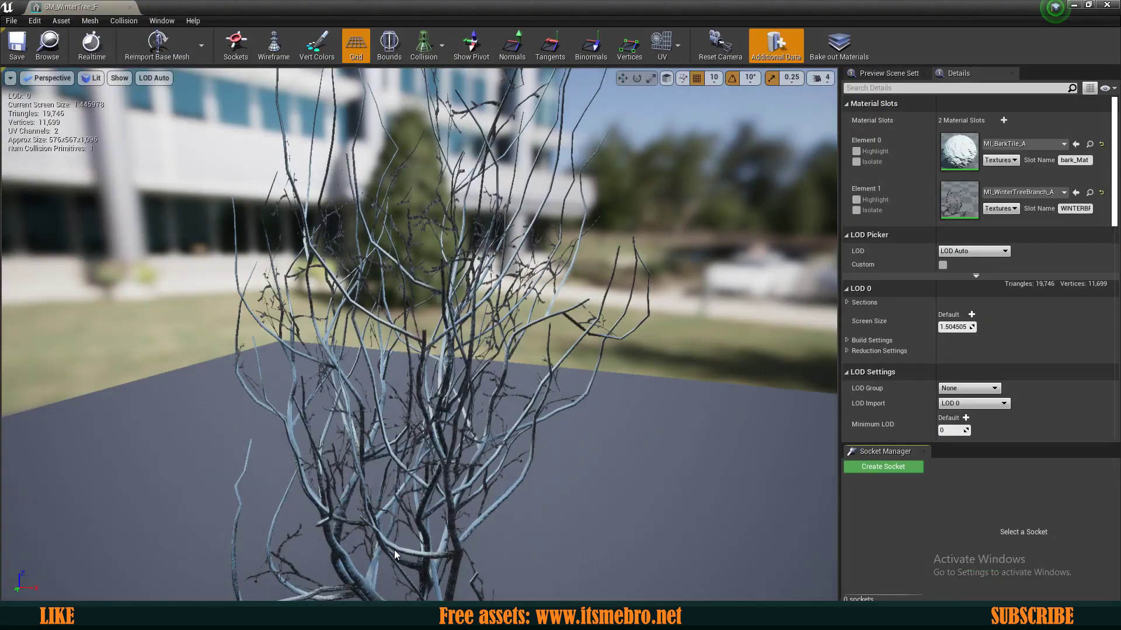
{"action": "mouse_move", "coordinate": [394, 550]}
{"action": "left_mouse_down"}
{"action": "mouse_move", "coordinate": [432, 584]}
{"action": "mouse_move", "coordinate": [409, 555]}
{"action": "left_mouse_up"}
{"action": "scroll", "coordinate": [409, 525], "scroll_direction": "down", "scroll_amount": 3}
{"action": "scroll", "coordinate": [409, 525], "scroll_direction": "up", "scroll_amount": 3}
{"action": "right_click_drag", "start_coordinate": [409, 408], "coordinate": [385, 374]}
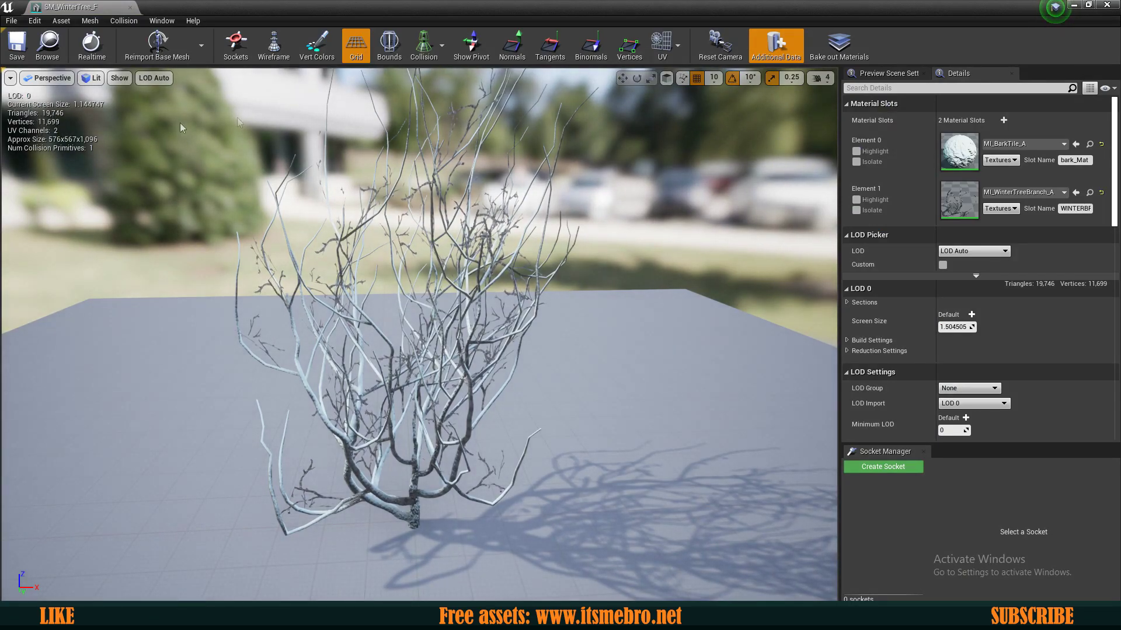
- Examine the SM_WinterTree_F branches in wireframe and in lit view, and close the mesh editor
{"action": "left_click", "coordinate": [285, 56]}
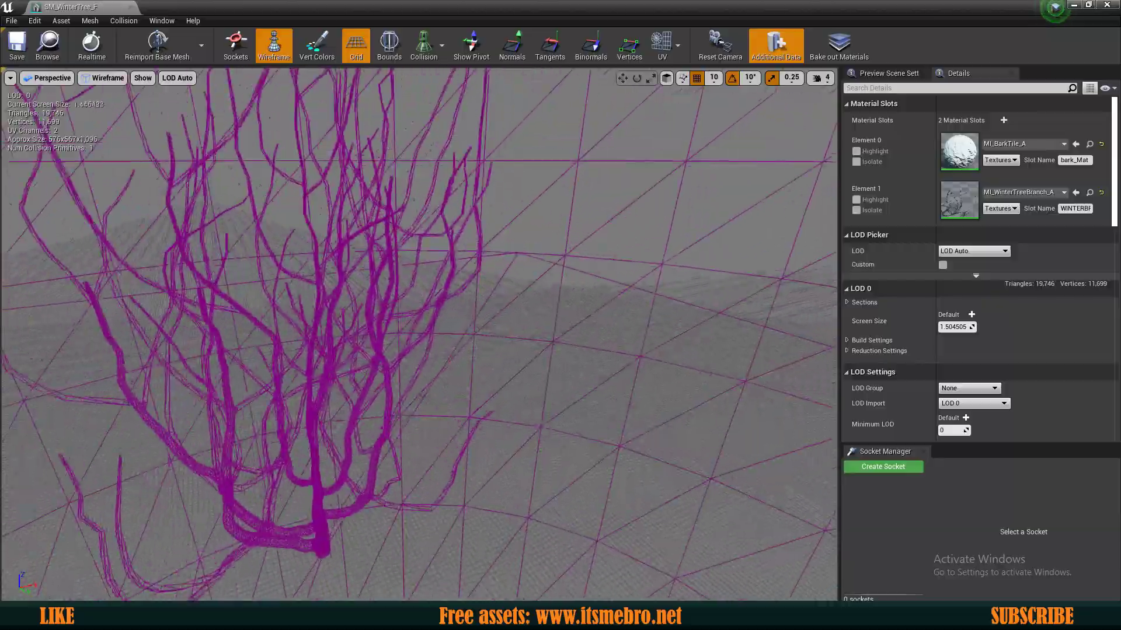
{"action": "right_click_drag", "start_coordinate": [420, 332], "coordinate": [432, 380]}
{"action": "right_click_drag", "start_coordinate": [348, 245], "coordinate": [347, 201]}
{"action": "left_click", "coordinate": [289, 54]}
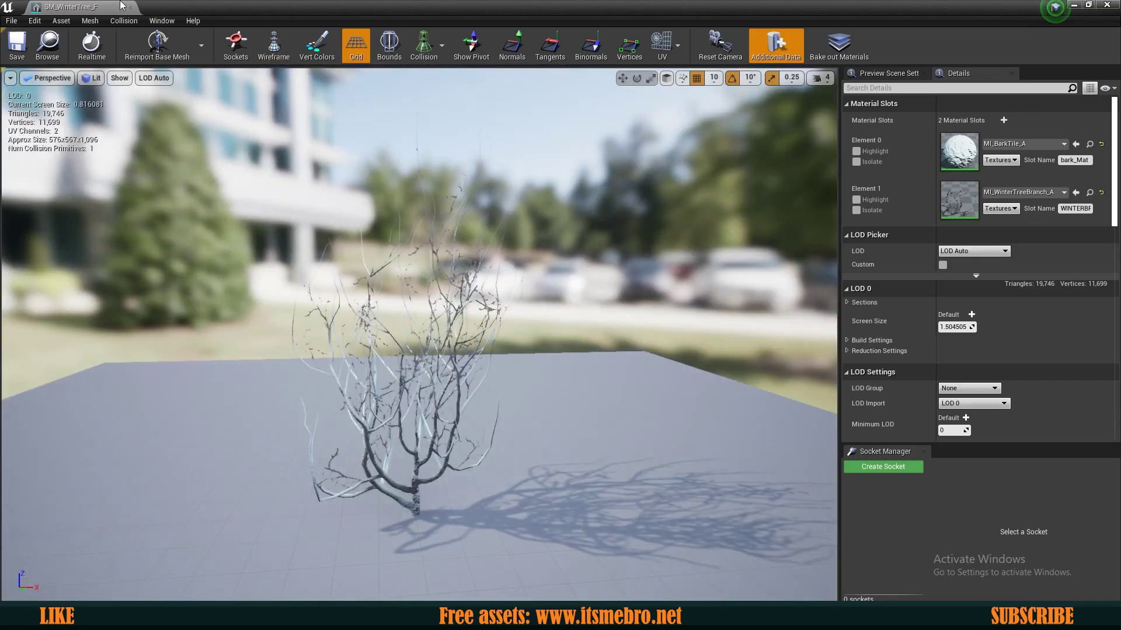
{"action": "left_click", "coordinate": [130, 8]}
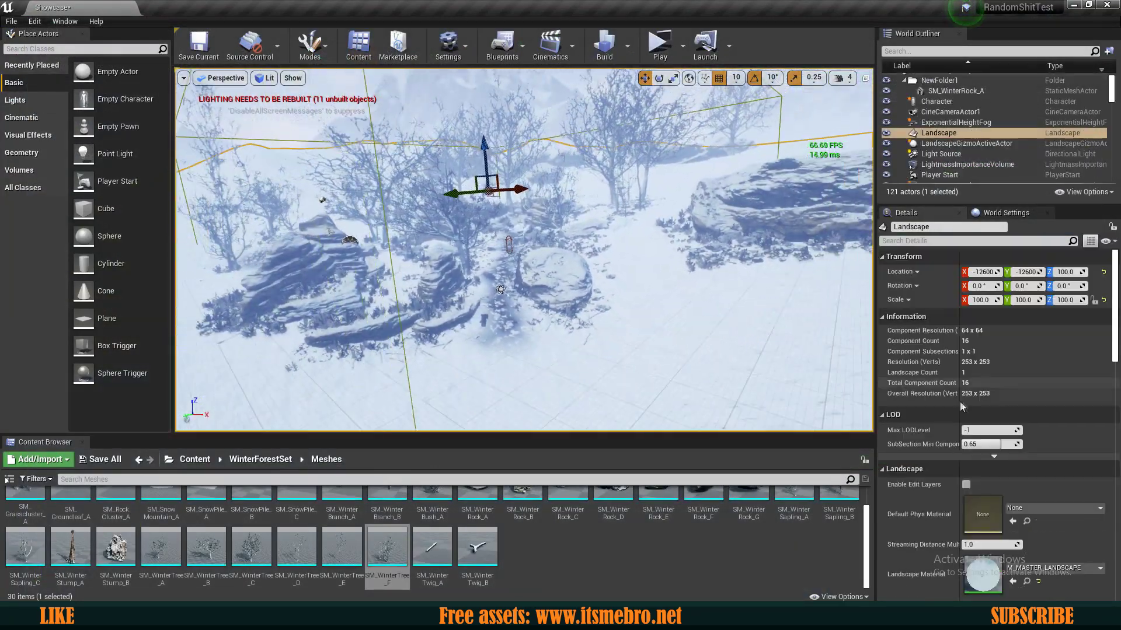
- Locate the landscape's M_MASTER_LANDSCAPE material, open it, inspect its Layer Blend node graph and close it
{"action": "scroll", "coordinate": [980, 408], "scroll_direction": "down", "scroll_amount": 5}
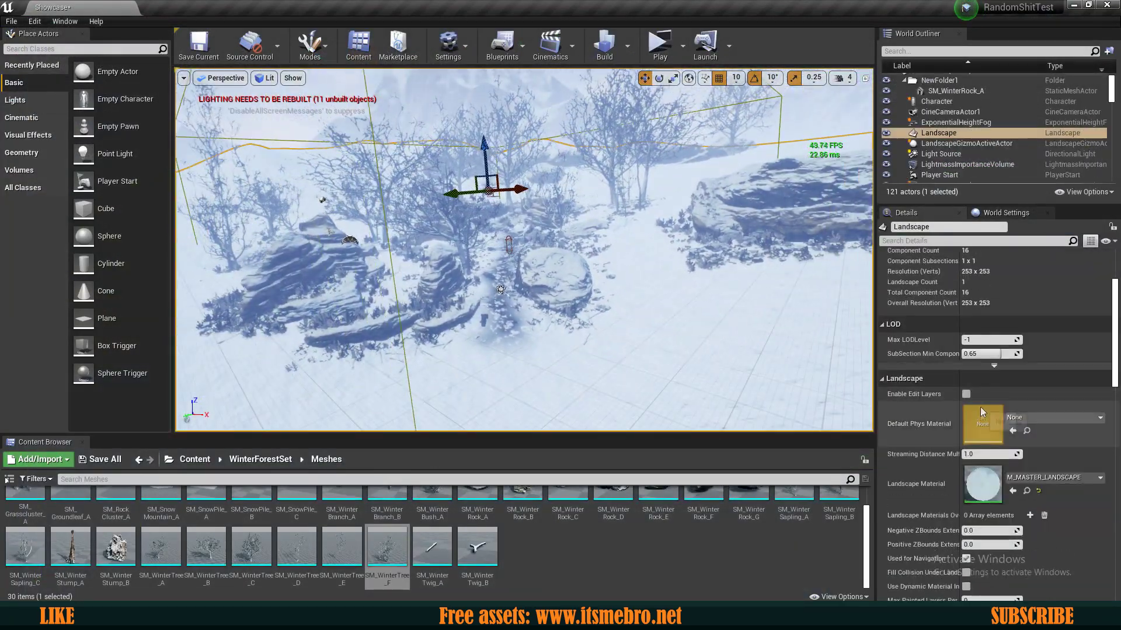
{"action": "left_click", "coordinate": [1027, 490]}
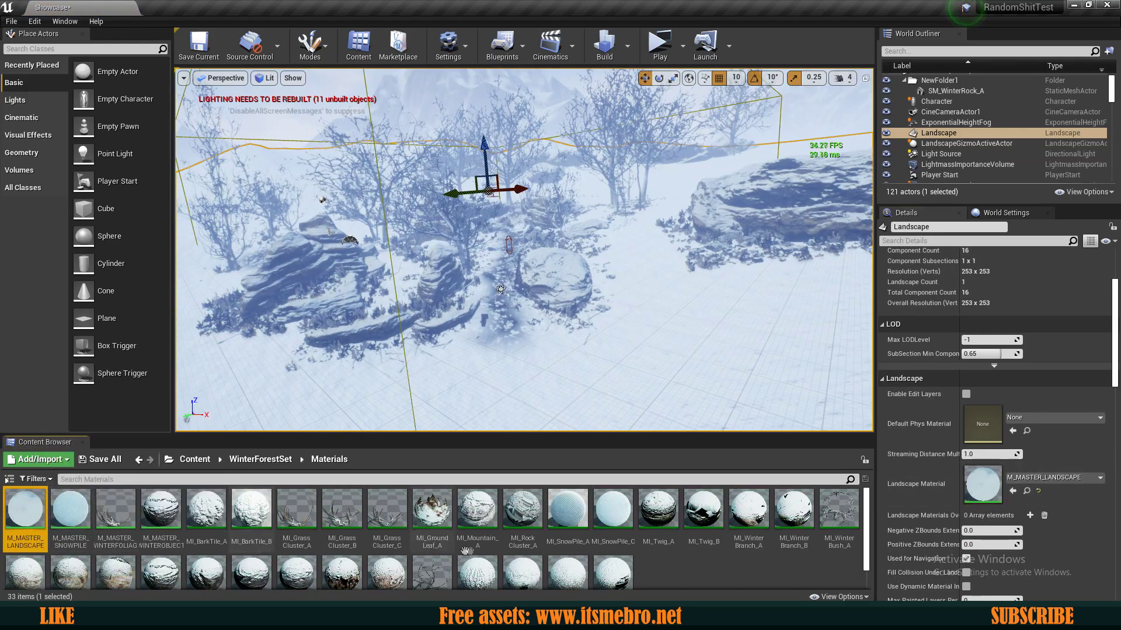
{"action": "left_click", "coordinate": [476, 515]}
{"action": "left_click", "coordinate": [26, 509]}
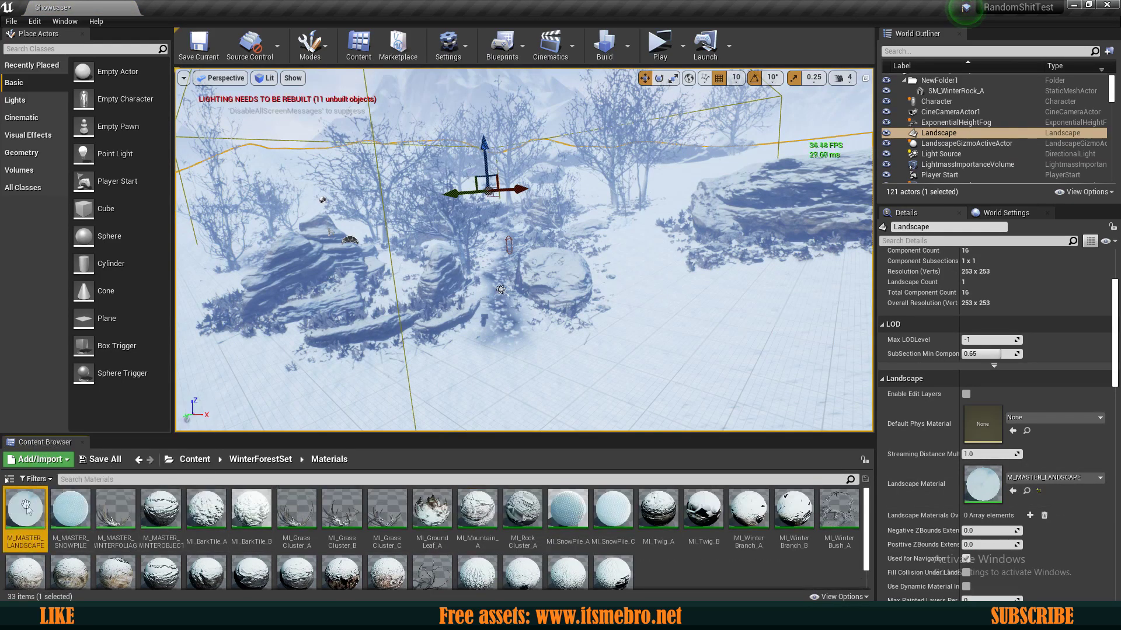
{"action": "scroll", "coordinate": [745, 286], "scroll_direction": "up", "scroll_amount": 4}
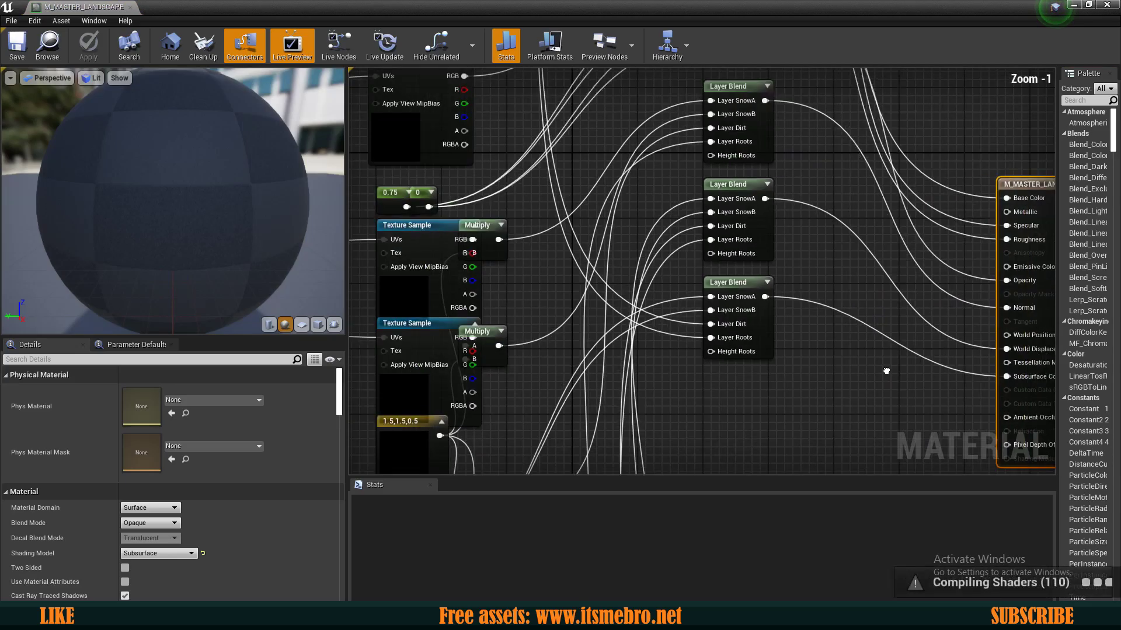
{"action": "left_click", "coordinate": [745, 286]}
{"action": "scroll", "coordinate": [744, 286], "scroll_direction": "down", "scroll_amount": 2}
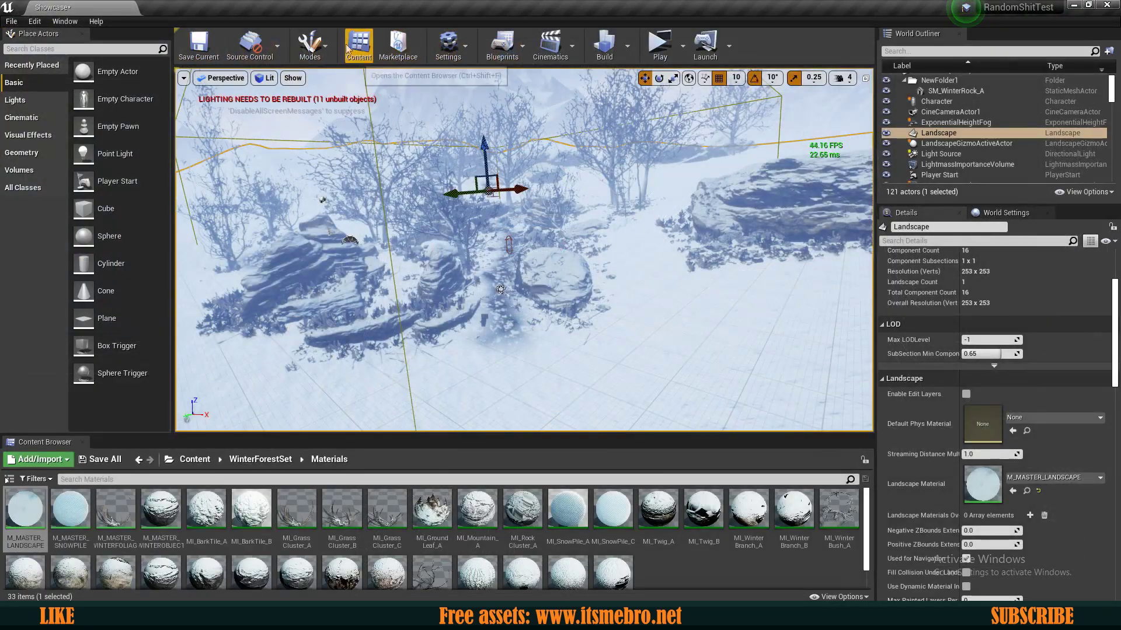
- Switch to Landscape mode, bring up the Paint tool's target layers and look over the snowy scene
{"action": "left_click", "coordinate": [310, 46]}
{"action": "left_click", "coordinate": [302, 97]}
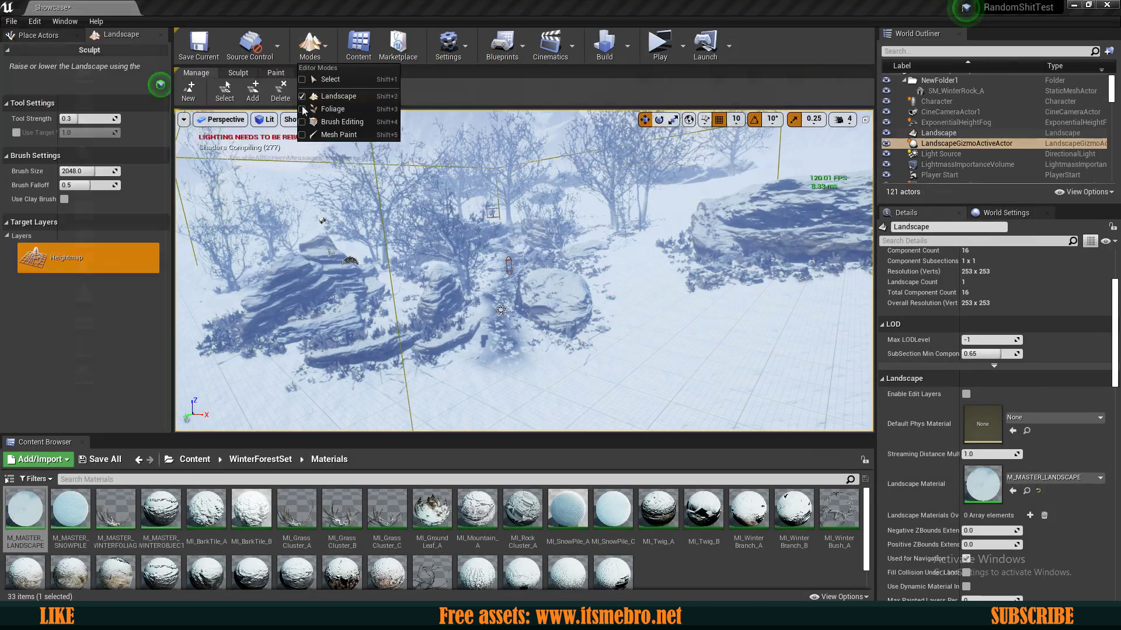
{"action": "scroll", "coordinate": [523, 309], "scroll_direction": "up", "scroll_amount": 5}
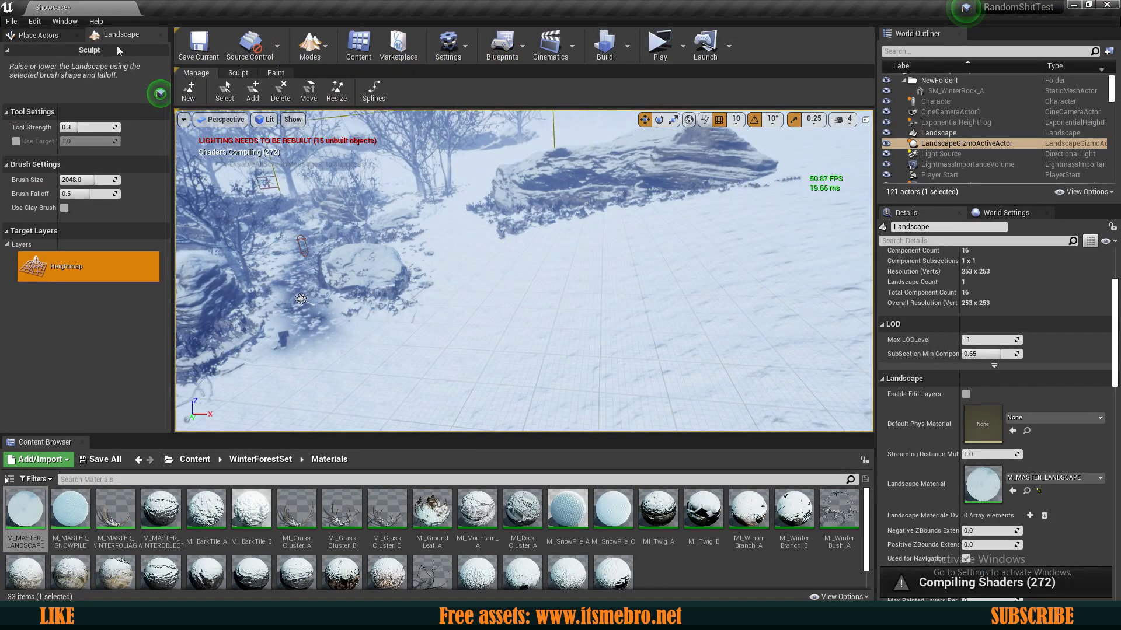
{"action": "left_click", "coordinate": [275, 73]}
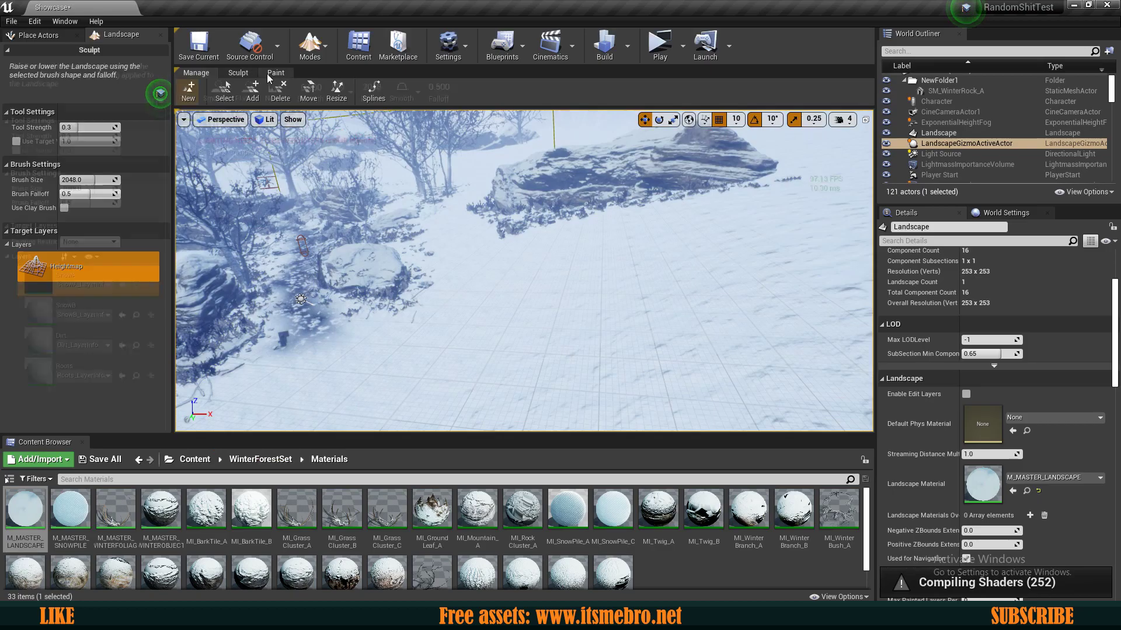
{"action": "right_click_drag", "start_coordinate": [432, 274], "coordinate": [700, 332]}
{"action": "right_click_drag", "start_coordinate": [360, 315], "coordinate": [461, 297]}
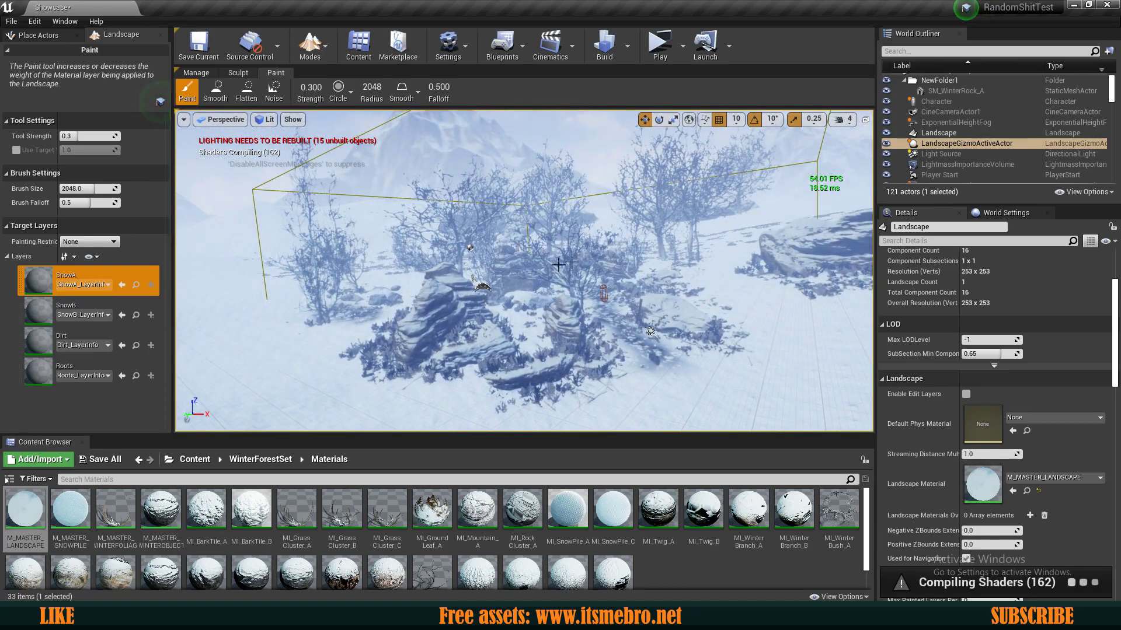
- Open the Hangar level from the Hangar content folder's Maps subfolder and close the message log
{"action": "left_click", "coordinate": [195, 460]}
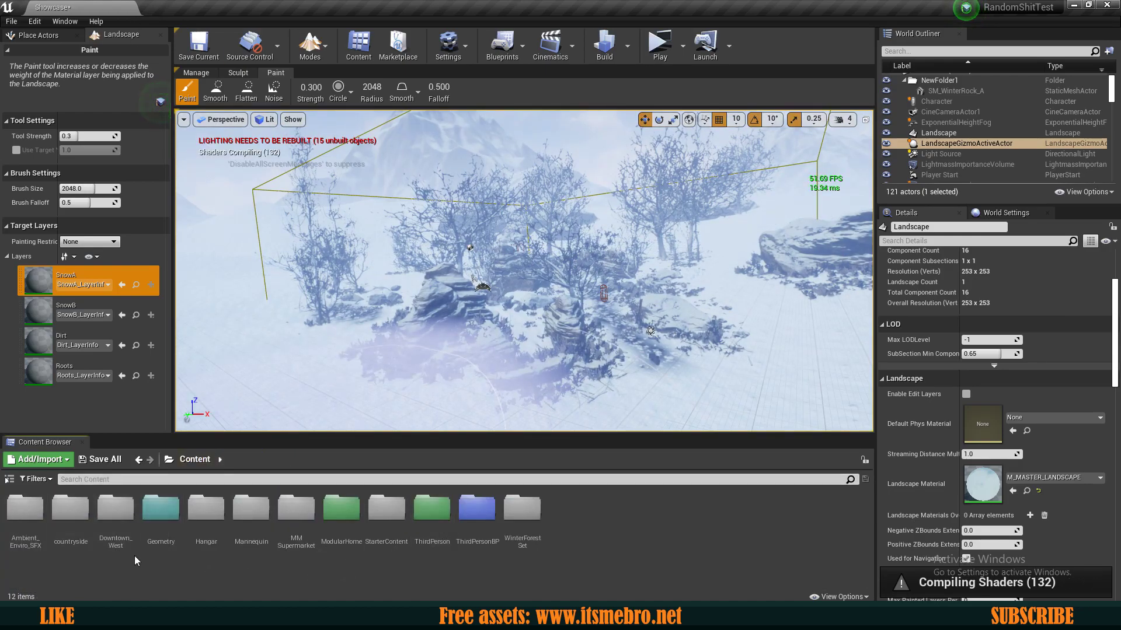
{"action": "double_click", "coordinate": [206, 509]}
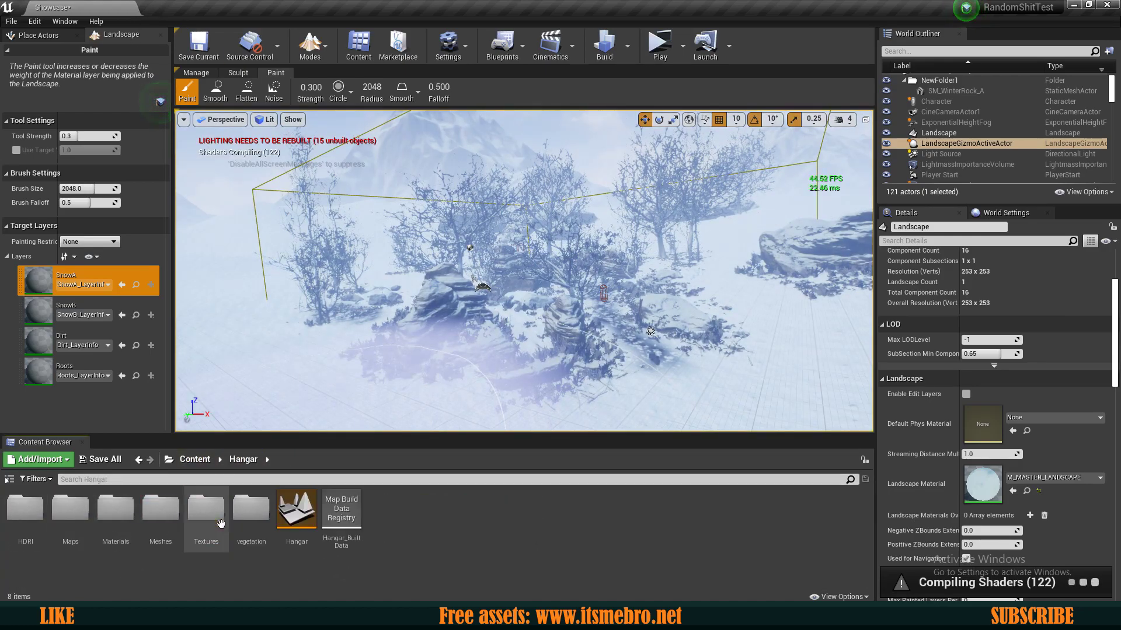
{"action": "double_click", "coordinate": [297, 509]}
{"action": "left_click", "coordinate": [671, 417]}
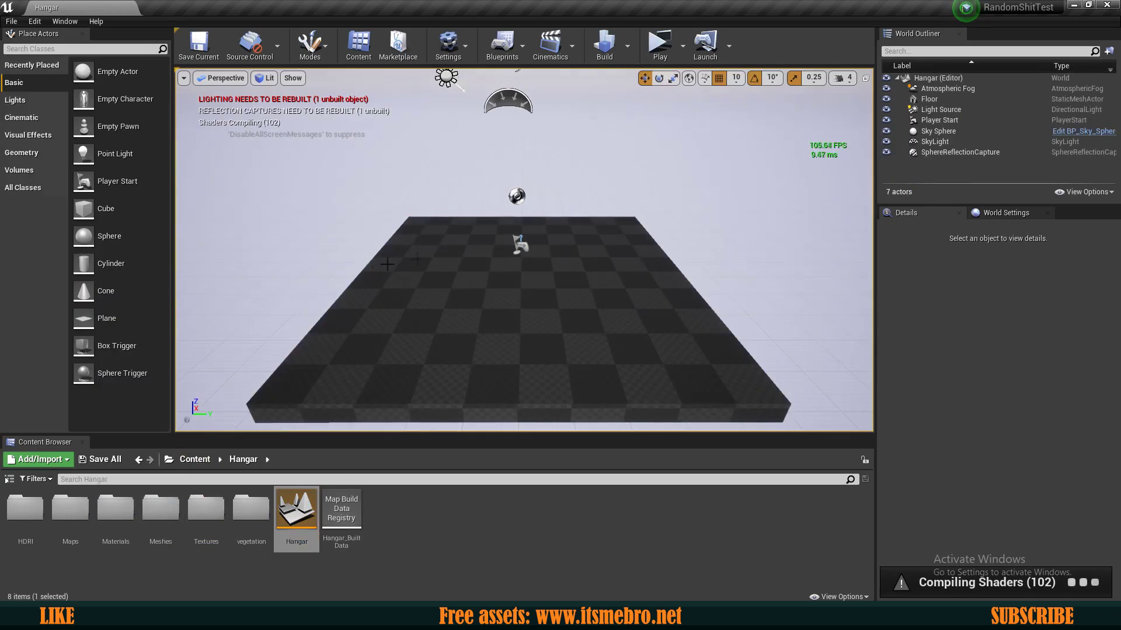
{"action": "double_click", "coordinate": [70, 510]}
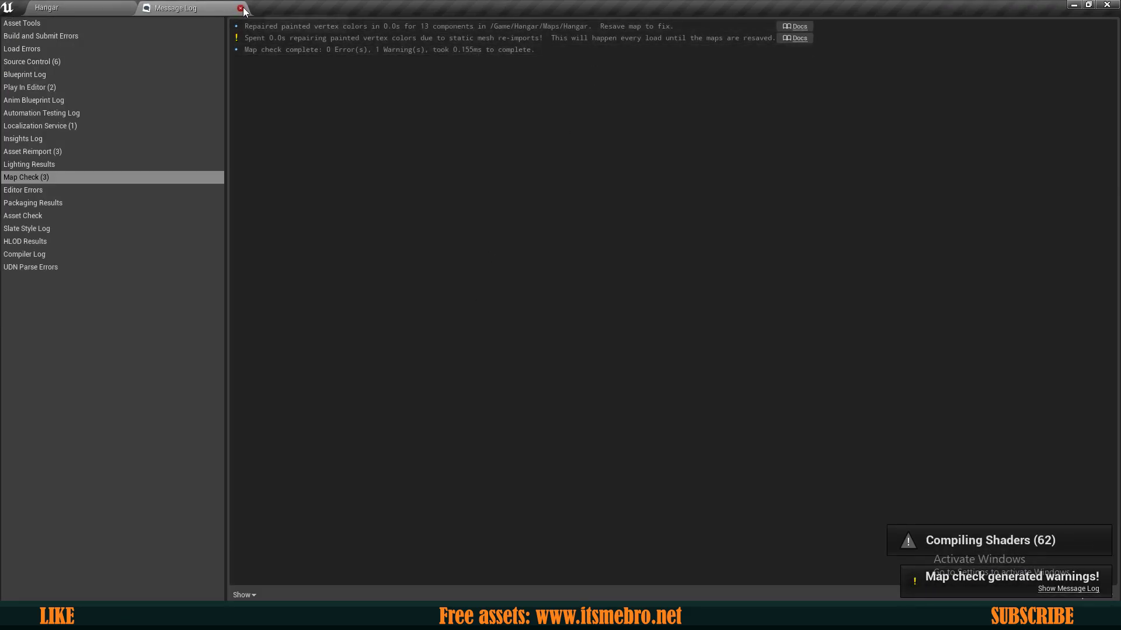
{"action": "left_click", "coordinate": [240, 8]}
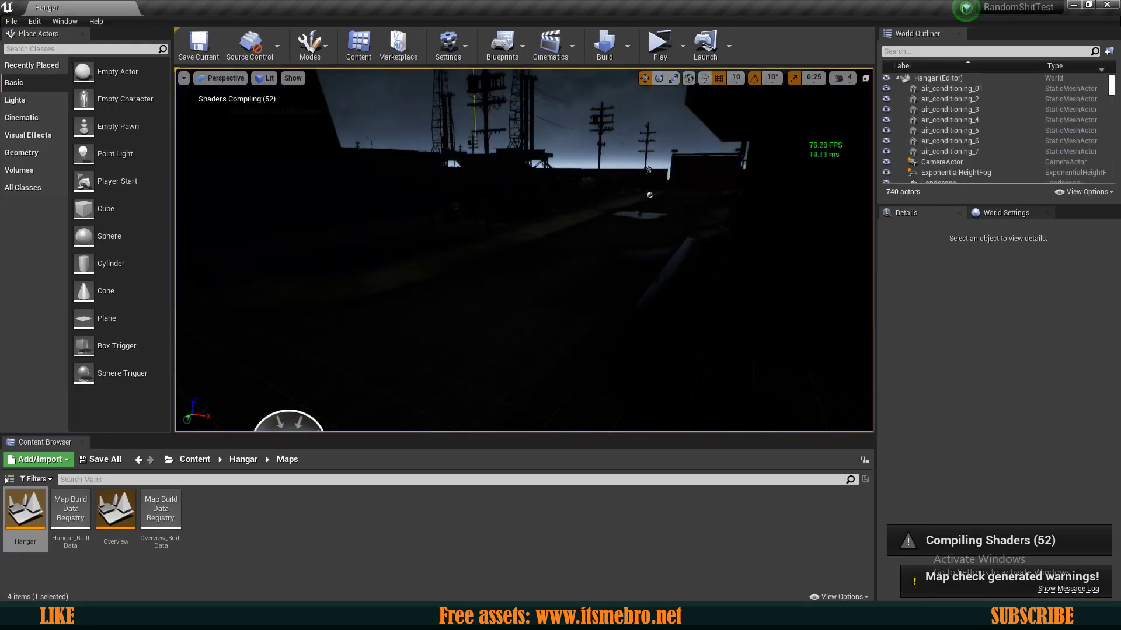
- Start a play preview of the Hangar level and run the character across the grass toward the fenced area
{"action": "key", "text": "s"}
{"action": "mouse_move", "coordinate": [524, 251]}
{"action": "right_mouse_down"}
{"action": "mouse_move", "coordinate": [484, 248]}
{"action": "mouse_move", "coordinate": [516, 241]}
{"action": "right_mouse_up"}
{"action": "key", "text": "w"}
{"action": "left_click", "coordinate": [654, 50]}
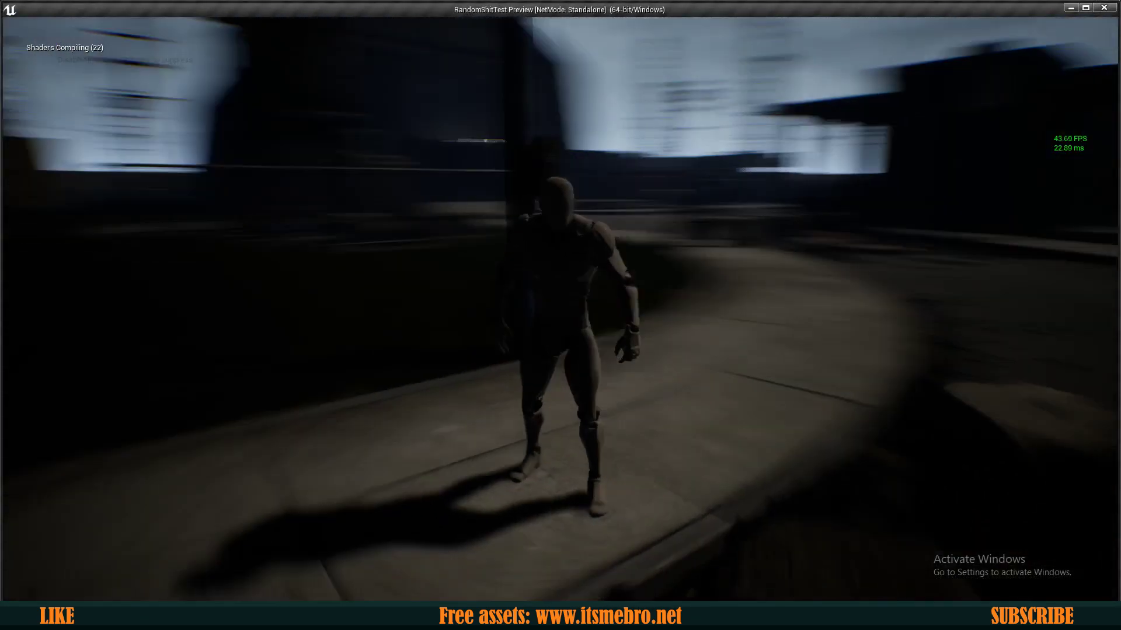
{"action": "key", "text": "w"}
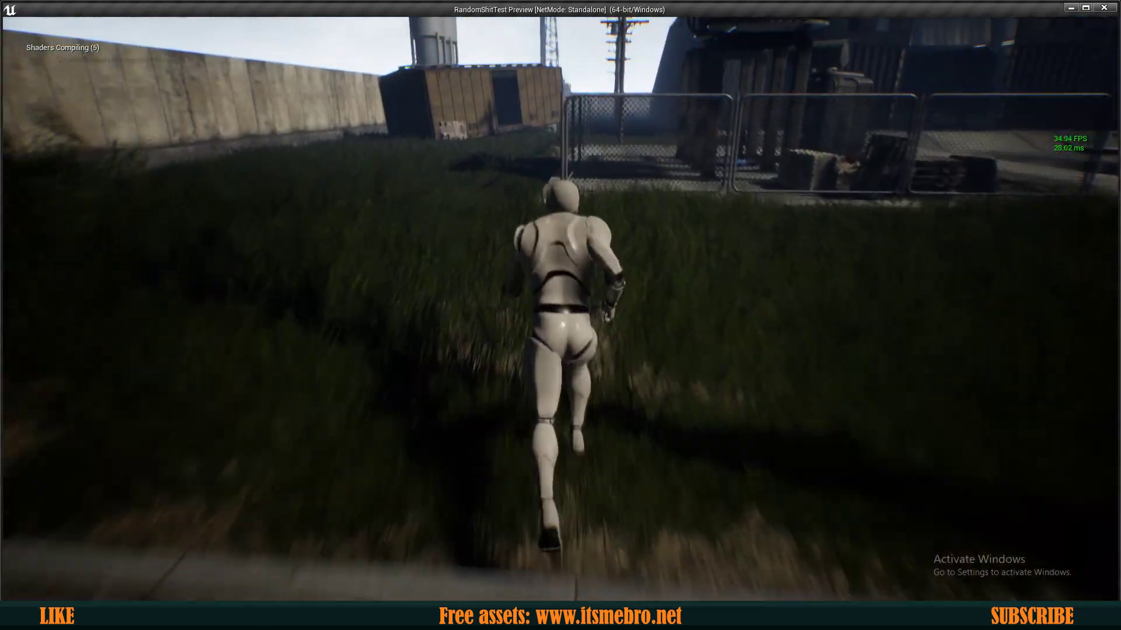
{"action": "key", "text": "w"}
{"action": "key", "text": "d"}
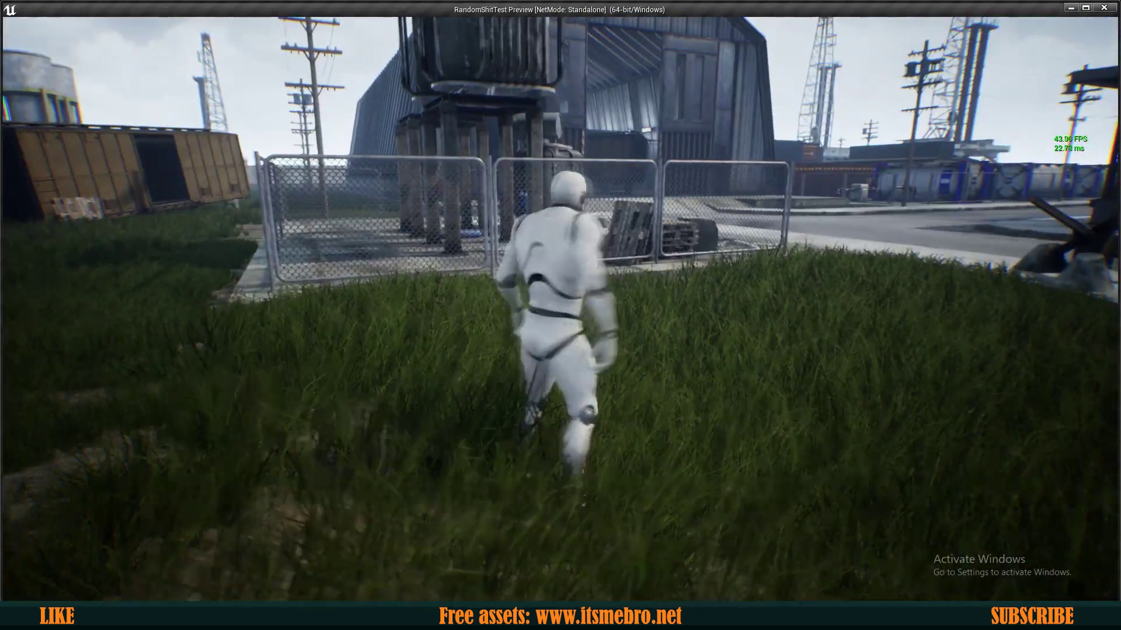
{"action": "key", "text": "w"}
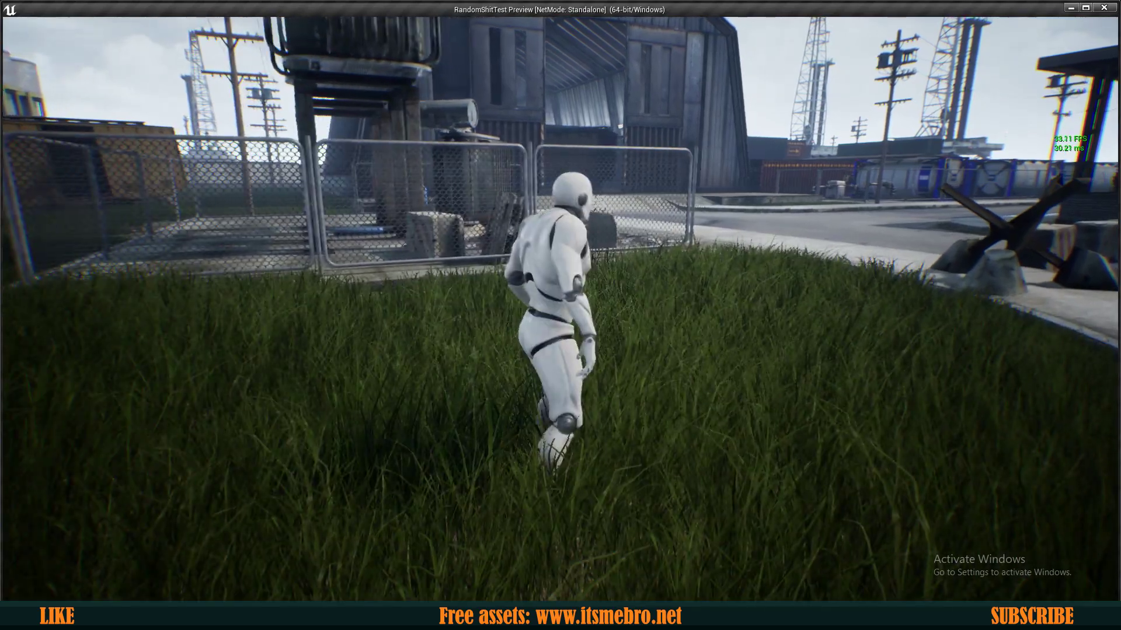
- Run the character past the crossed-beam barricade onto the road and around the rubble pile
{"action": "key", "text": "w"}
{"action": "key", "text": "w"}
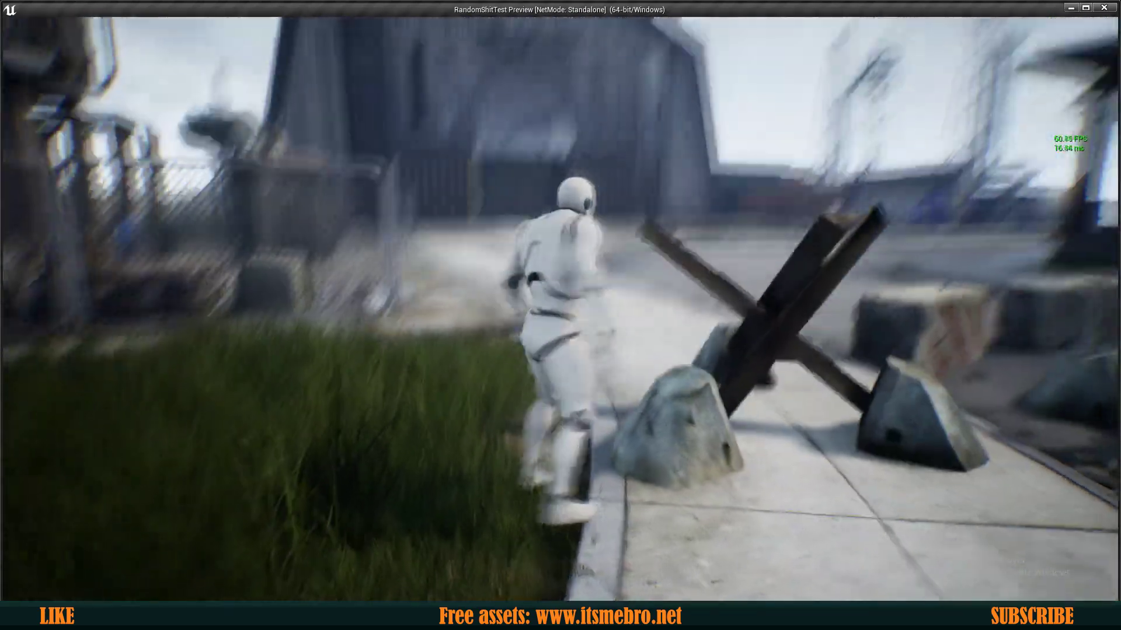
{"action": "key", "text": "w"}
{"action": "key", "text": "space"}
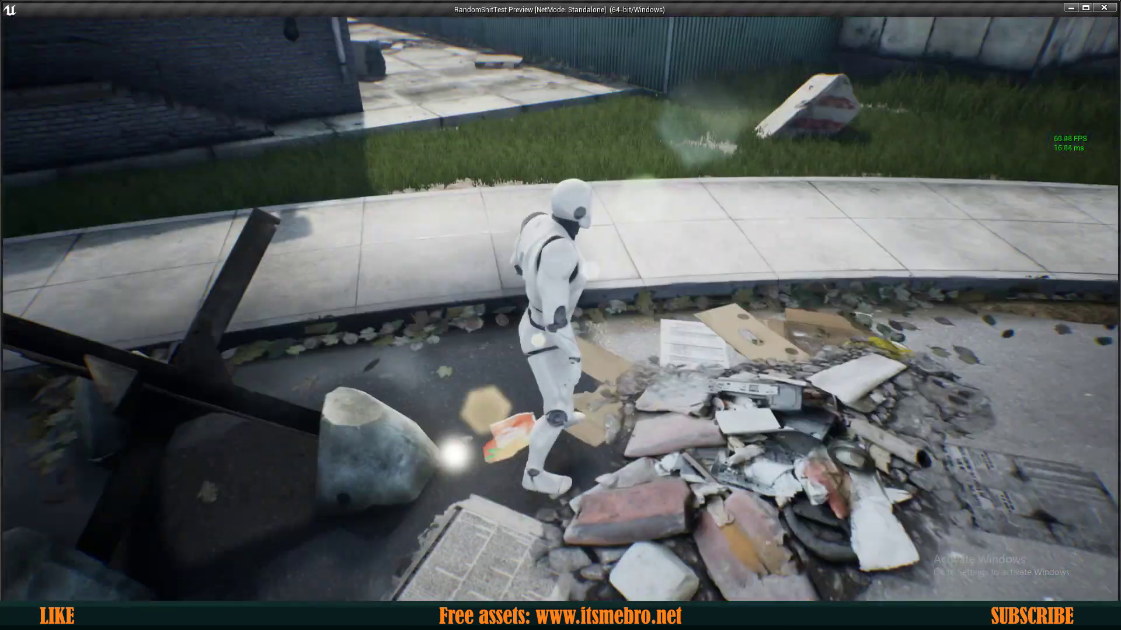
{"action": "key", "text": "d"}
{"action": "key", "text": "s"}
{"action": "key", "text": "a"}
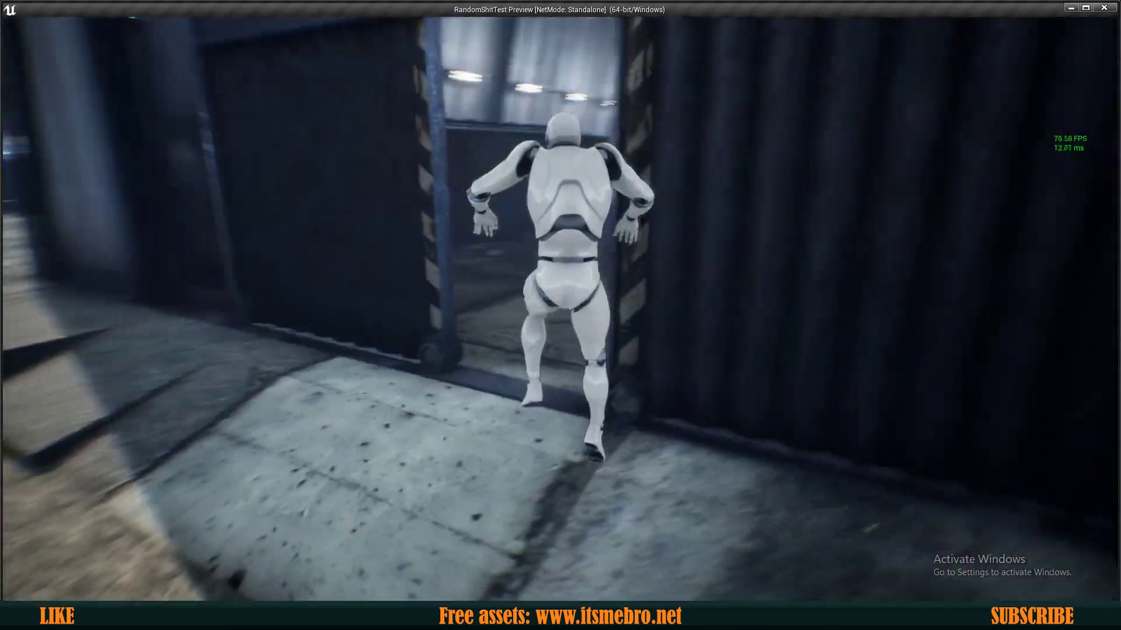
- Explore the hangar doorway, the tank containers and the shipping container yard with the character, and end the play preview
{"action": "key", "text": "w"}
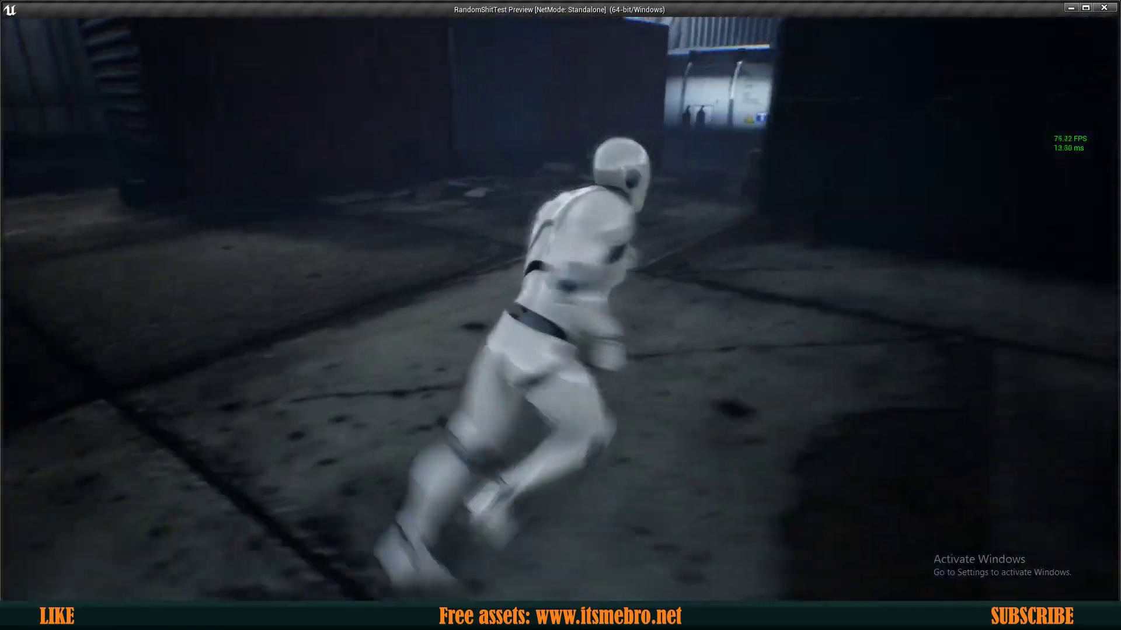
{"action": "key", "text": "w"}
{"action": "key", "text": "space"}
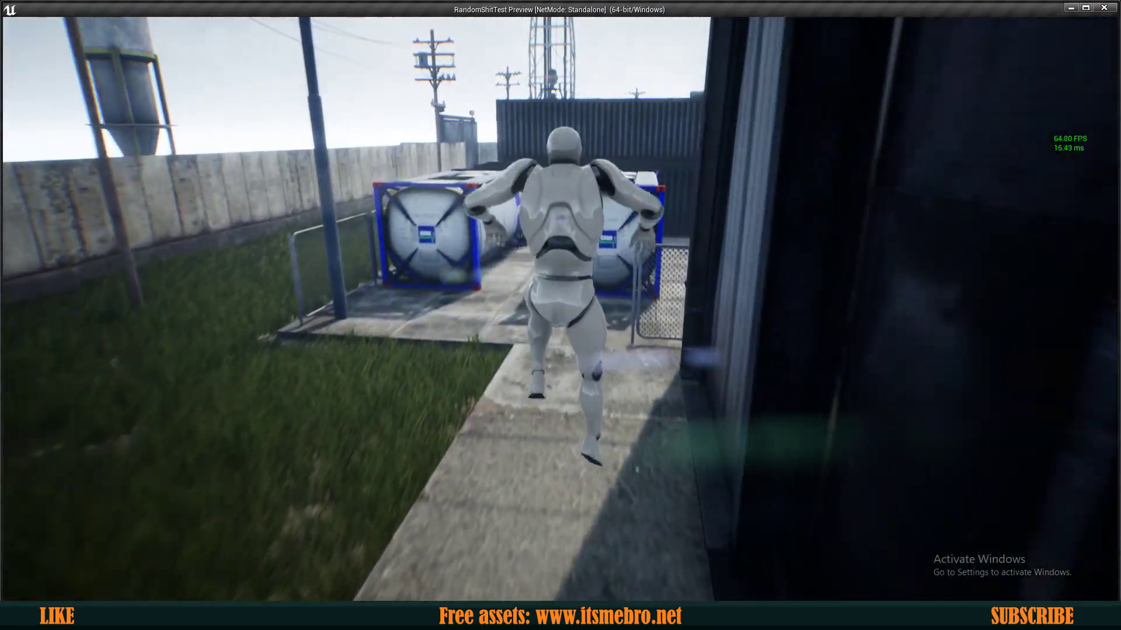
{"action": "key", "text": "w"}
{"action": "key", "text": "space"}
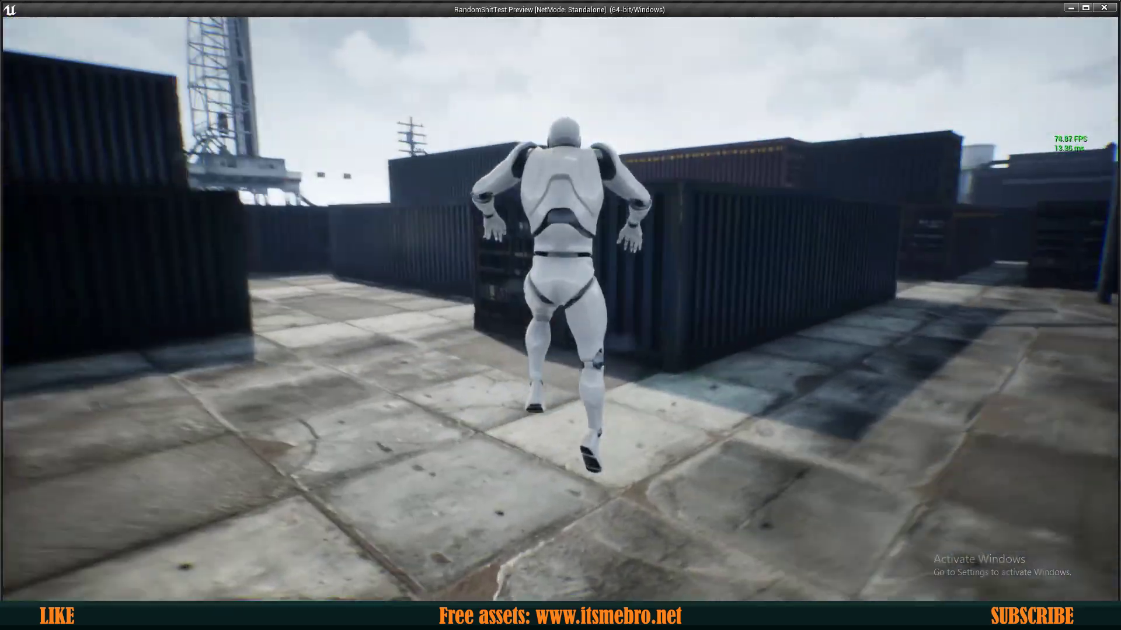
{"action": "key", "text": "w"}
{"action": "key", "text": "space"}
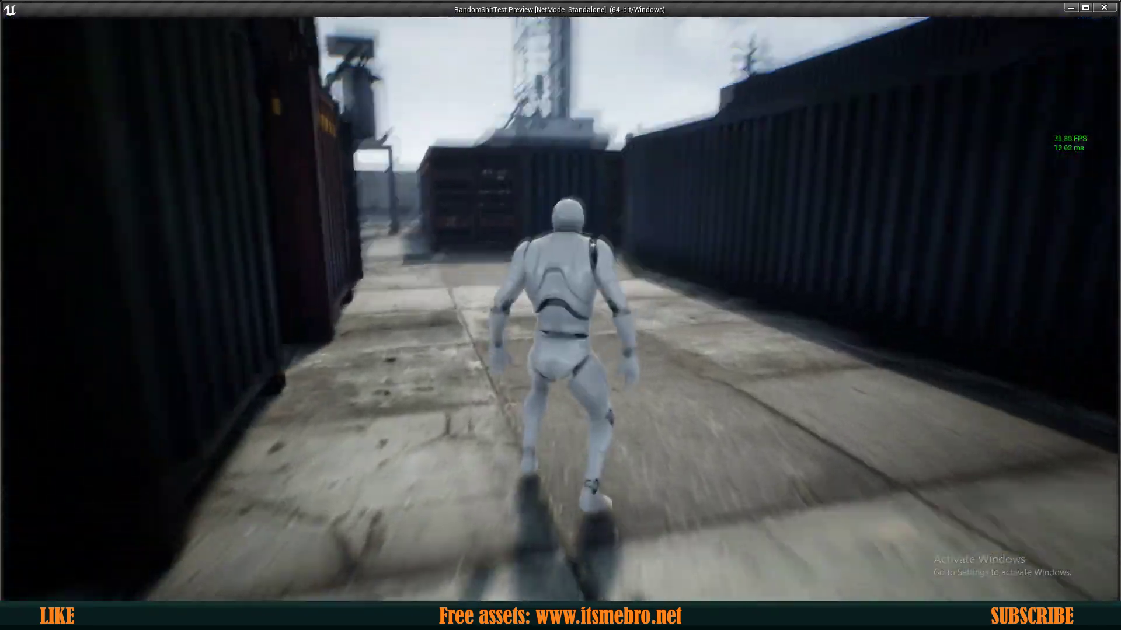
{"action": "key", "text": "space"}
{"action": "key", "text": "w"}
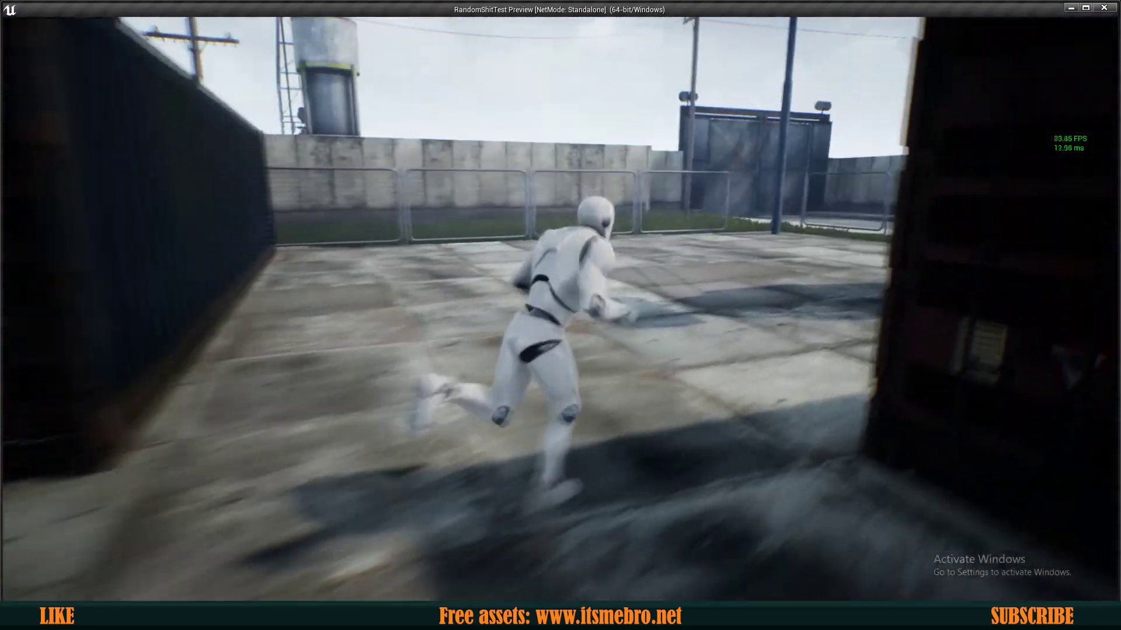
{"action": "key", "text": "w"}
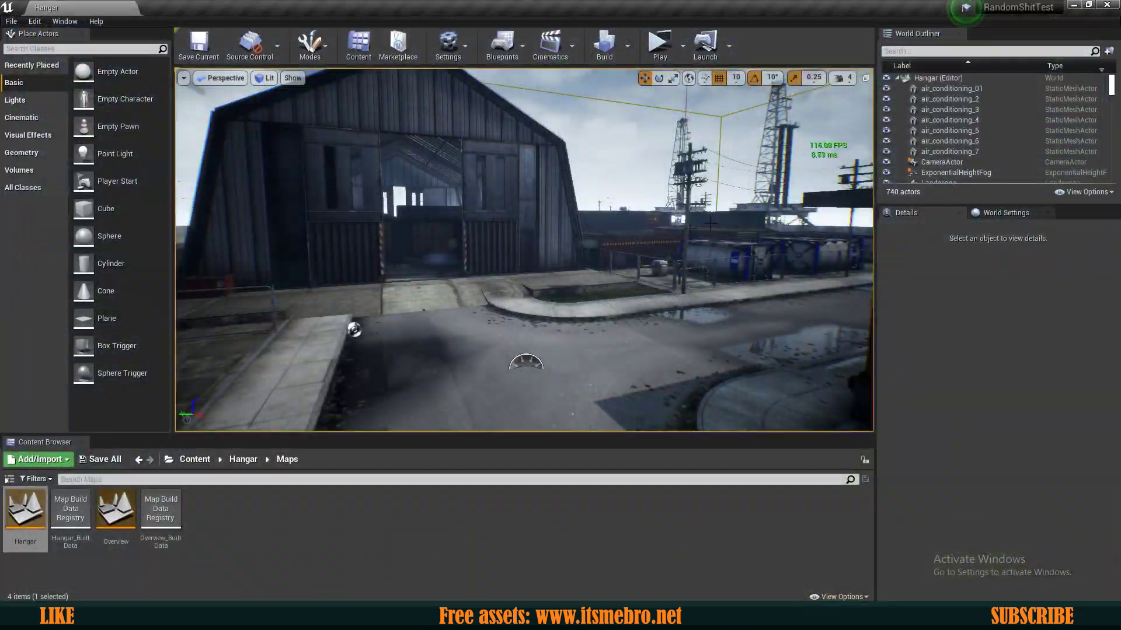
- Select the SM_tank_container3 tank beside the container yard and focus the level view on it
{"action": "key", "text": "w"}
{"action": "right_click_drag", "start_coordinate": [711, 223], "coordinate": [814, 225]}
{"action": "key", "text": "w"}
{"action": "mouse_move", "coordinate": [567, 208]}
{"action": "right_mouse_down"}
{"action": "mouse_move", "coordinate": [642, 211]}
{"action": "mouse_move", "coordinate": [543, 212]}
{"action": "mouse_move", "coordinate": [575, 218]}
{"action": "right_mouse_up"}
{"action": "left_click", "coordinate": [566, 208]}
{"action": "key", "text": "f"}
- Locate the selected tank's SM_tank_container static mesh in the Hangar Meshes folder and open it
{"action": "scroll", "coordinate": [1032, 421], "scroll_direction": "up", "scroll_amount": 3}
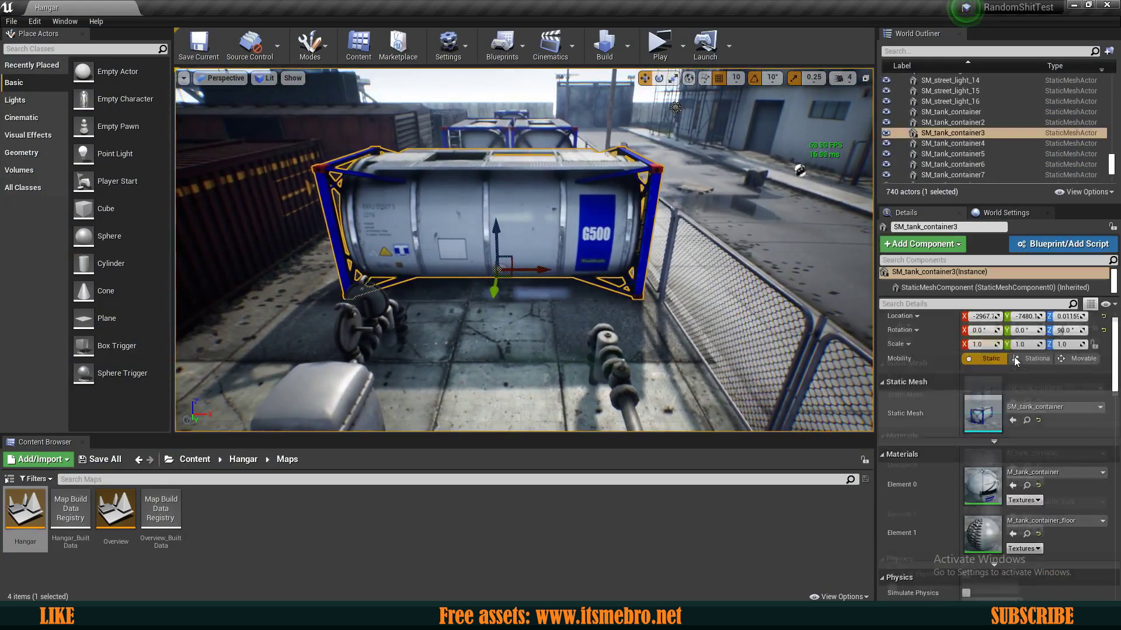
{"action": "left_click", "coordinate": [1027, 421]}
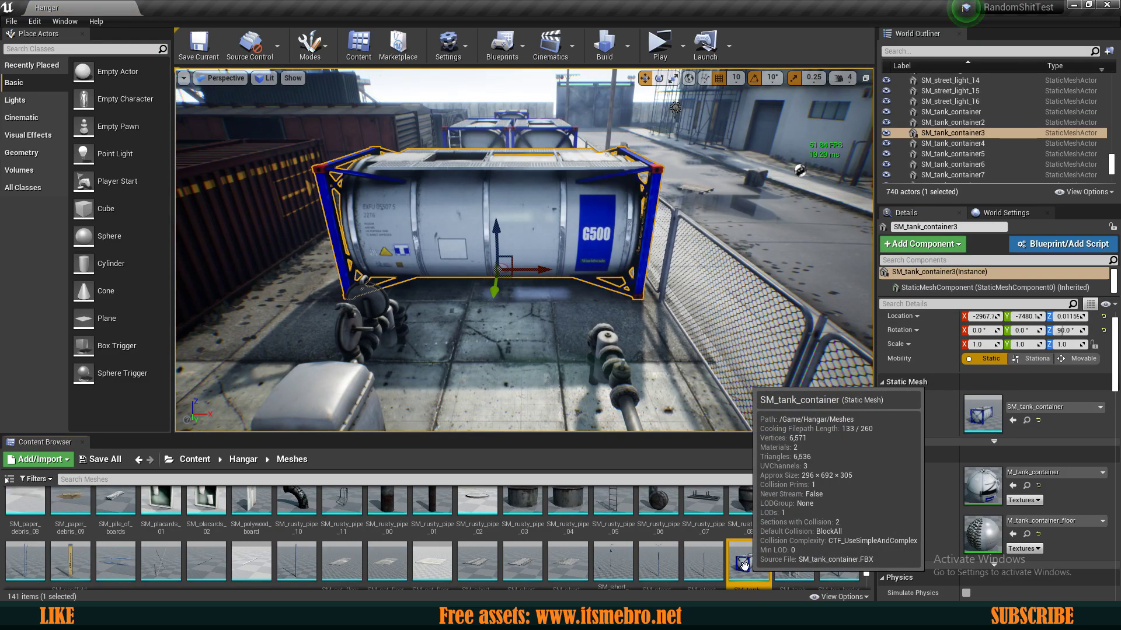
{"action": "double_click", "coordinate": [744, 563]}
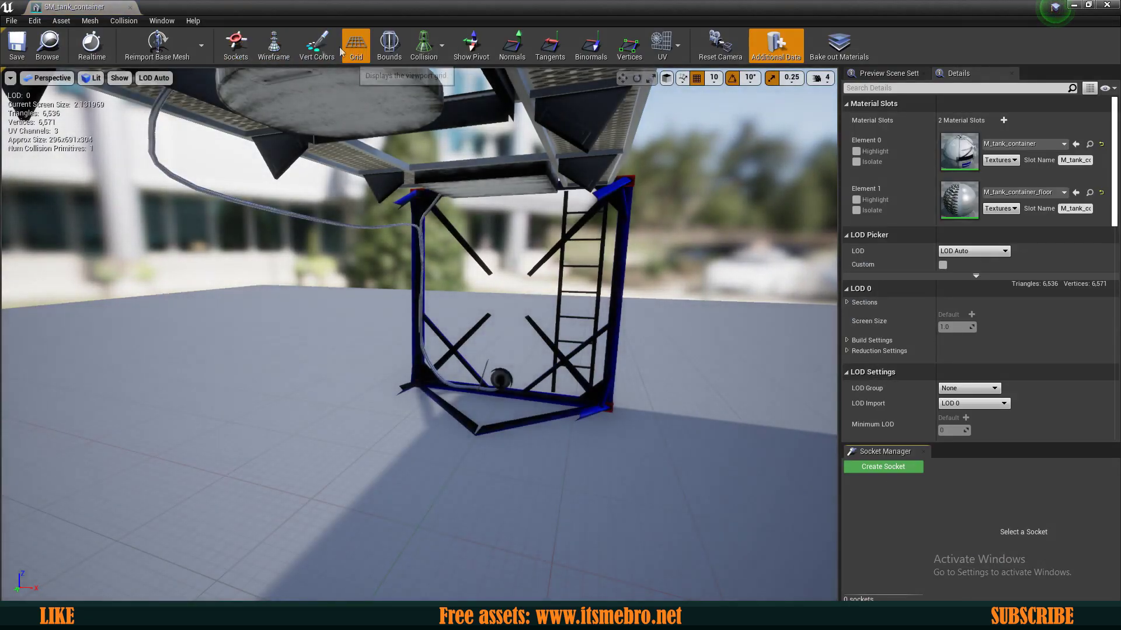
- Examine the tank container mesh's polygon structure in wireframe and its textured end face in lit view
{"action": "left_click", "coordinate": [273, 44]}
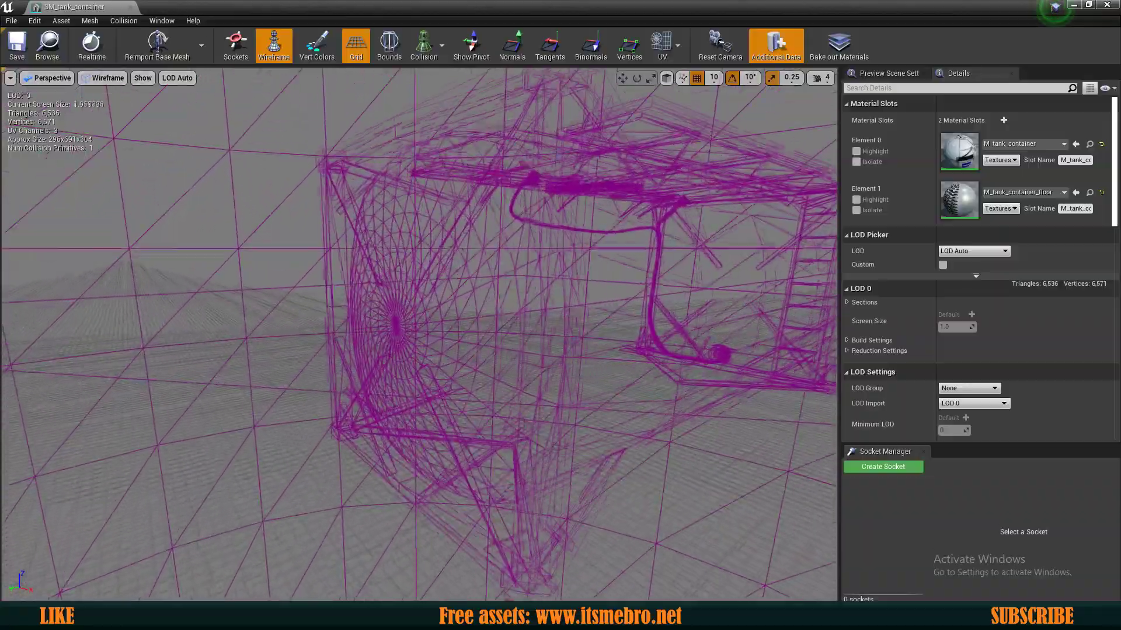
{"action": "right_click_drag", "start_coordinate": [420, 333], "coordinate": [178, 318]}
{"action": "left_click", "coordinate": [267, 50]}
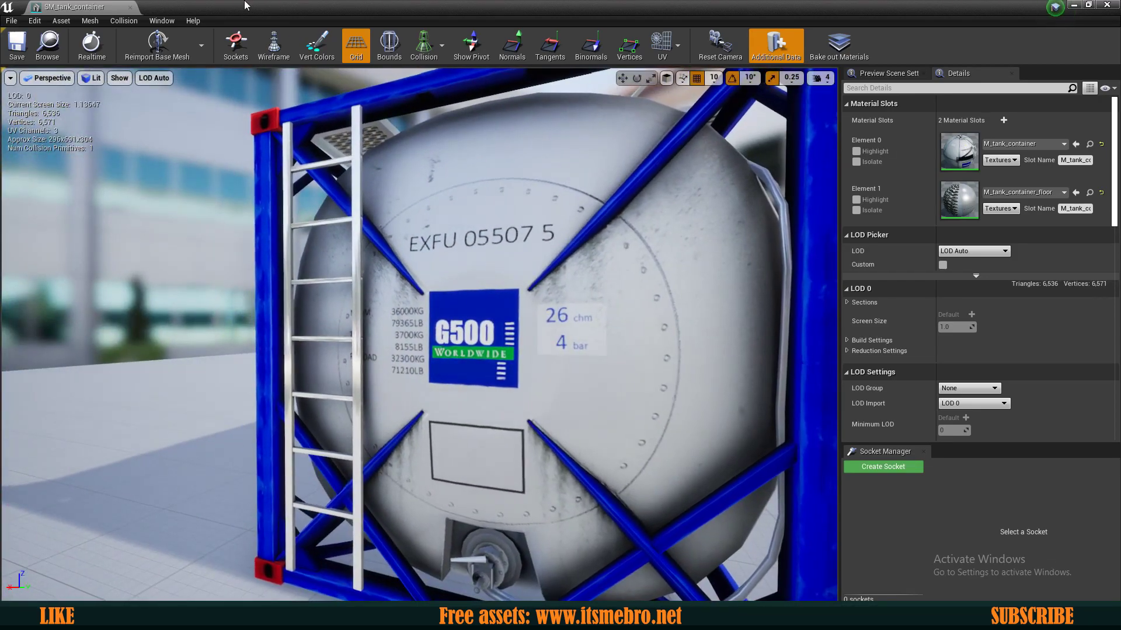
- Close the tank container mesh, open the Overview map from the Hangar Maps folder and dismiss the message log
{"action": "left_click", "coordinate": [129, 7]}
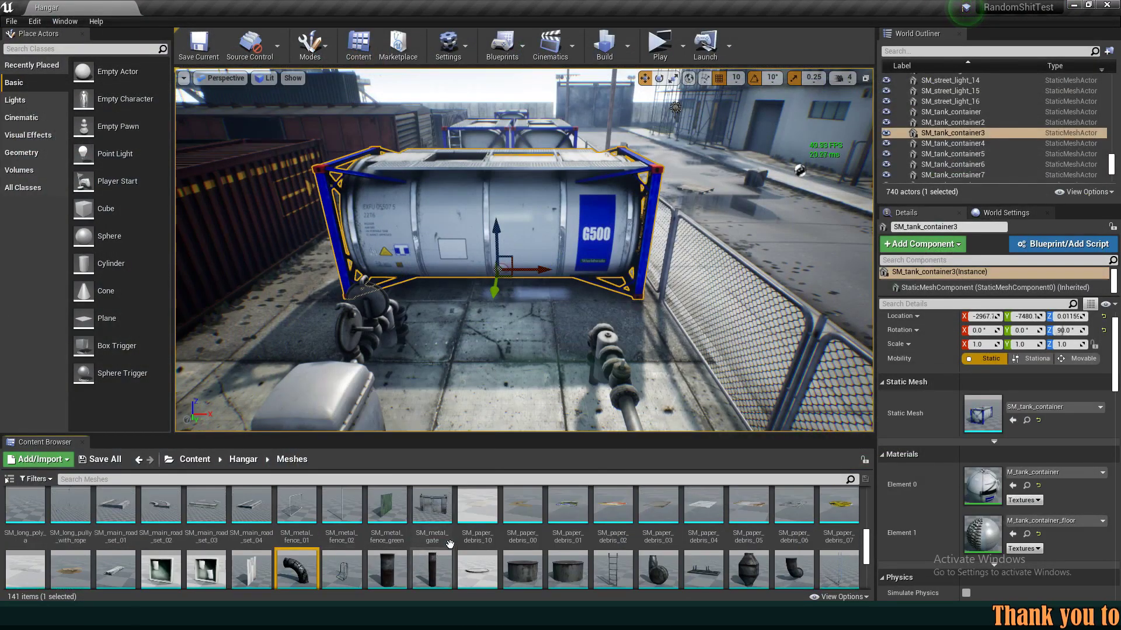
{"action": "scroll", "coordinate": [450, 544], "scroll_direction": "up", "scroll_amount": 6}
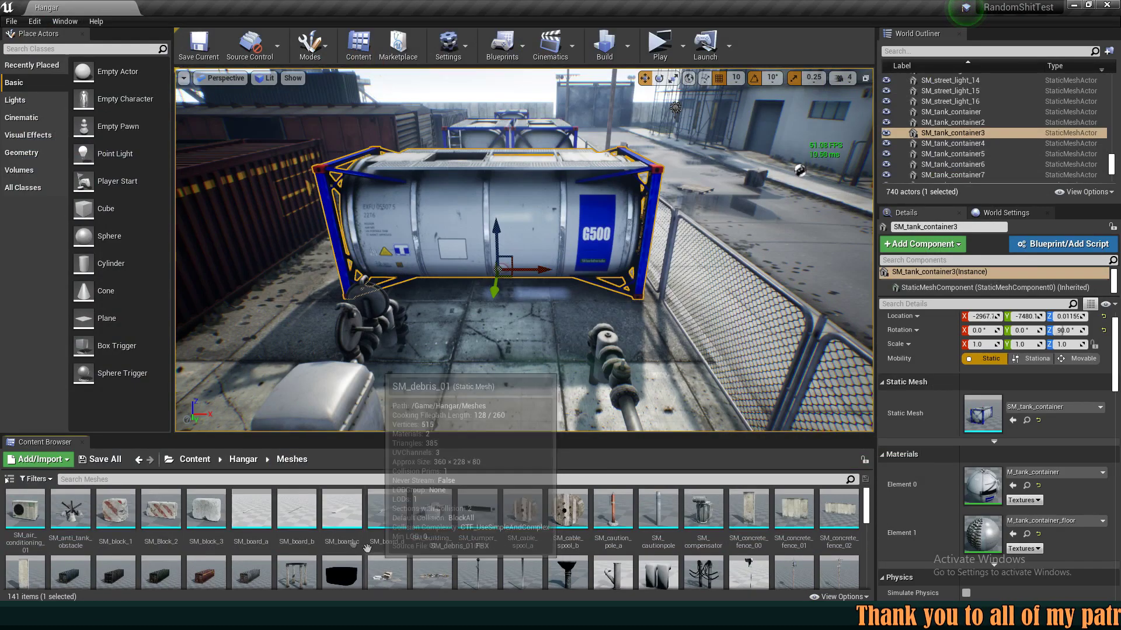
{"action": "left_click", "coordinate": [243, 460]}
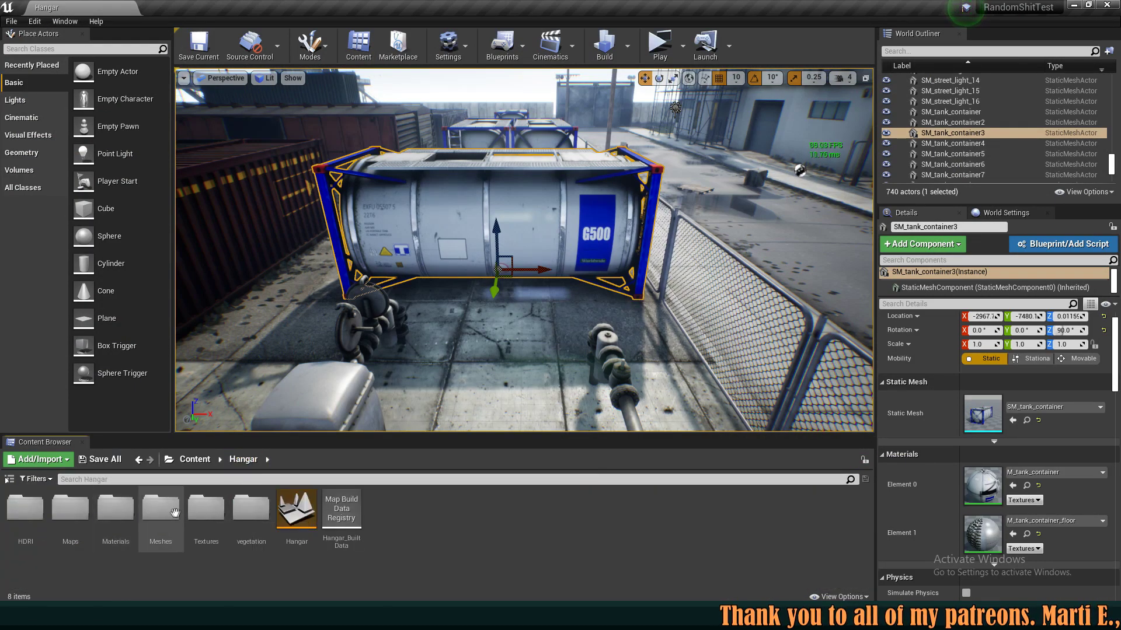
{"action": "double_click", "coordinate": [70, 508]}
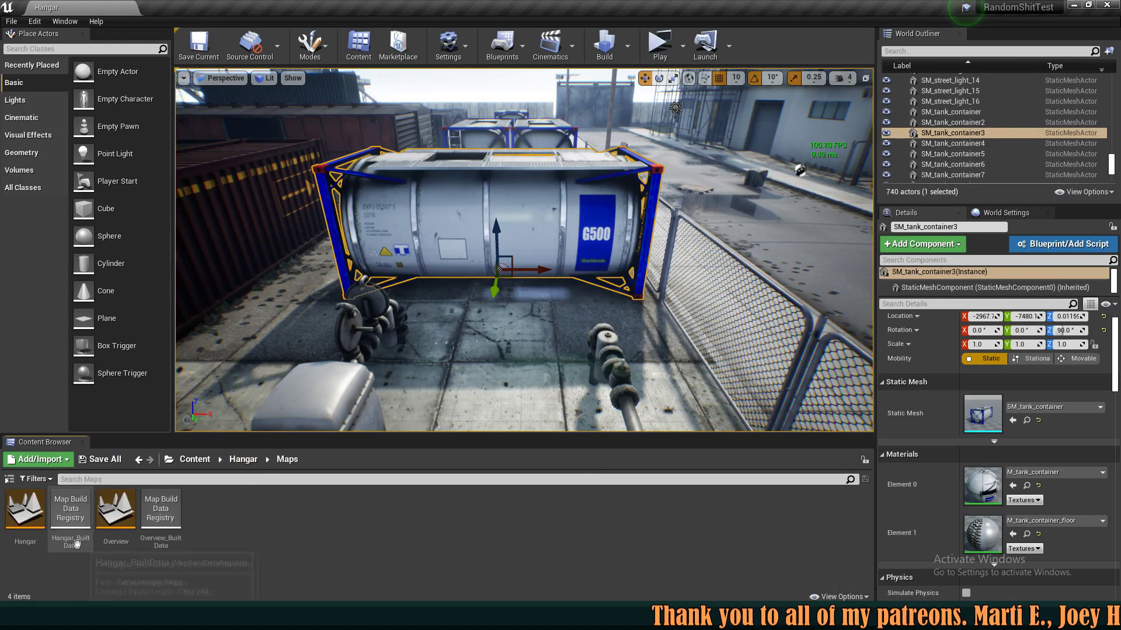
{"action": "double_click", "coordinate": [117, 510]}
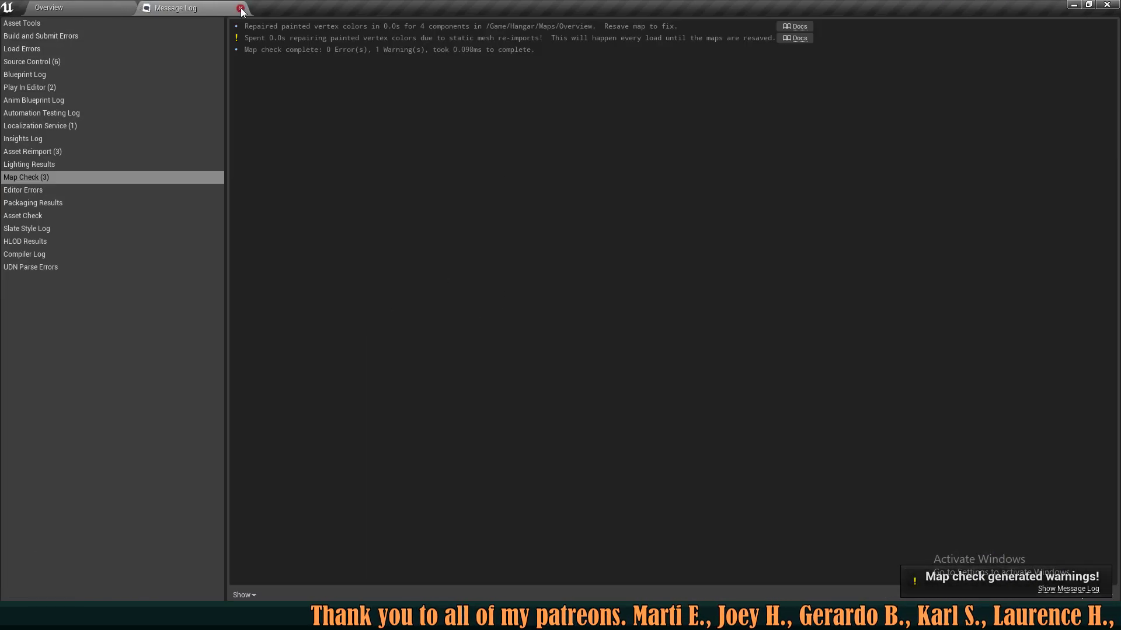
{"action": "left_click", "coordinate": [240, 9]}
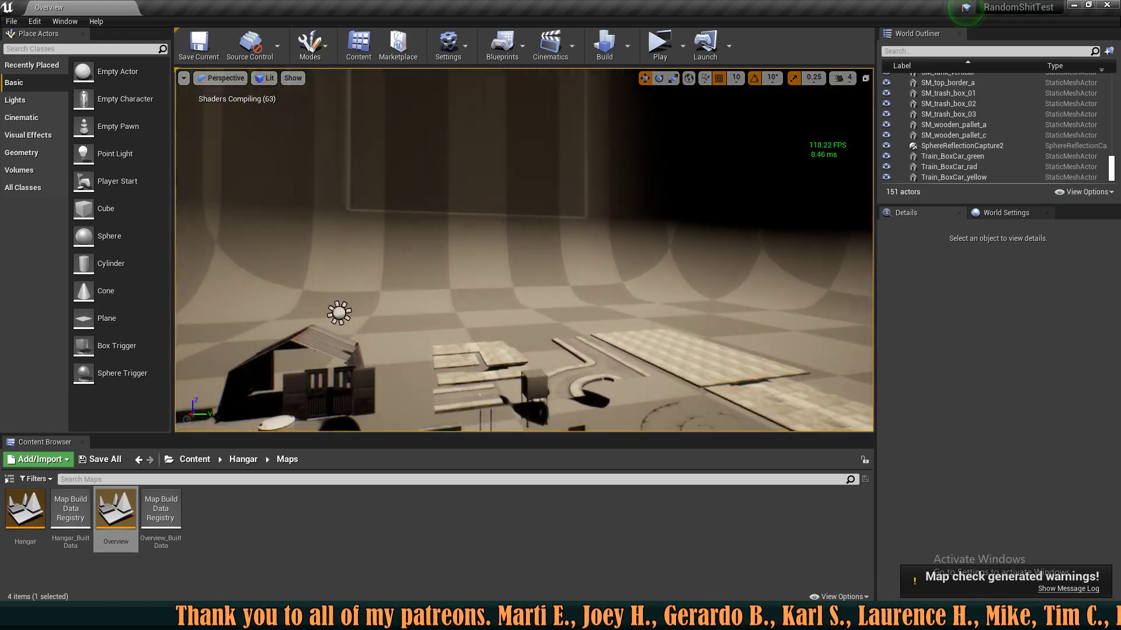
- Examine the curved curbs and road sections in the Overview map, including the SM_main_road_set_01 piece
{"action": "right_click_drag", "start_coordinate": [524, 250], "coordinate": [648, 175]}
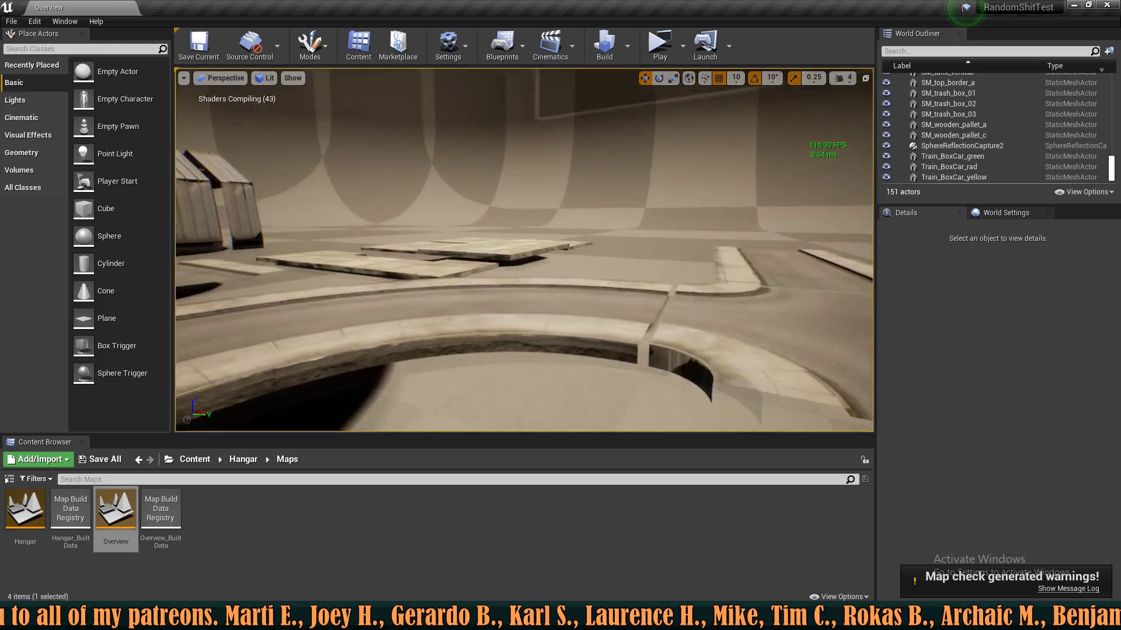
{"action": "right_click_drag", "start_coordinate": [554, 233], "coordinate": [557, 296]}
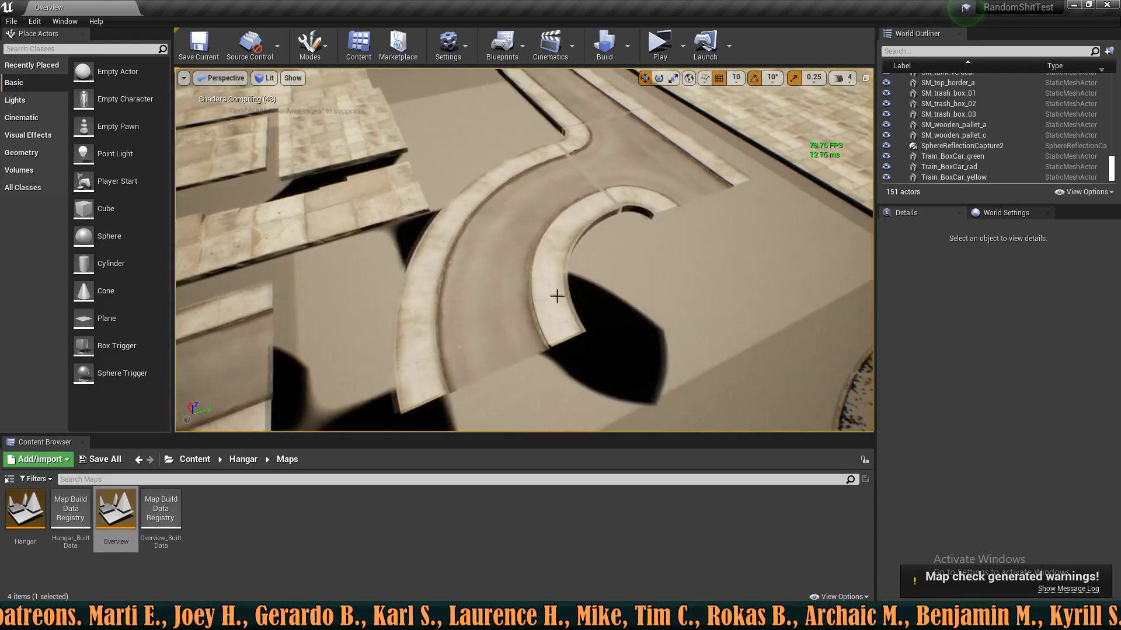
{"action": "left_click", "coordinate": [537, 246]}
{"action": "right_click_drag", "start_coordinate": [537, 246], "coordinate": [461, 190]}
{"action": "left_click", "coordinate": [674, 266]}
{"action": "right_click_drag", "start_coordinate": [674, 266], "coordinate": [660, 291]}
{"action": "left_click", "coordinate": [675, 267]}
{"action": "left_click", "coordinate": [540, 316]}
{"action": "left_click", "coordinate": [408, 275]}
{"action": "mouse_move", "coordinate": [408, 275]}
{"action": "right_mouse_down"}
{"action": "mouse_move", "coordinate": [356, 243]}
{"action": "mouse_move", "coordinate": [251, 262]}
{"action": "mouse_move", "coordinate": [263, 280]}
{"action": "mouse_move", "coordinate": [415, 271]}
{"action": "right_mouse_up"}
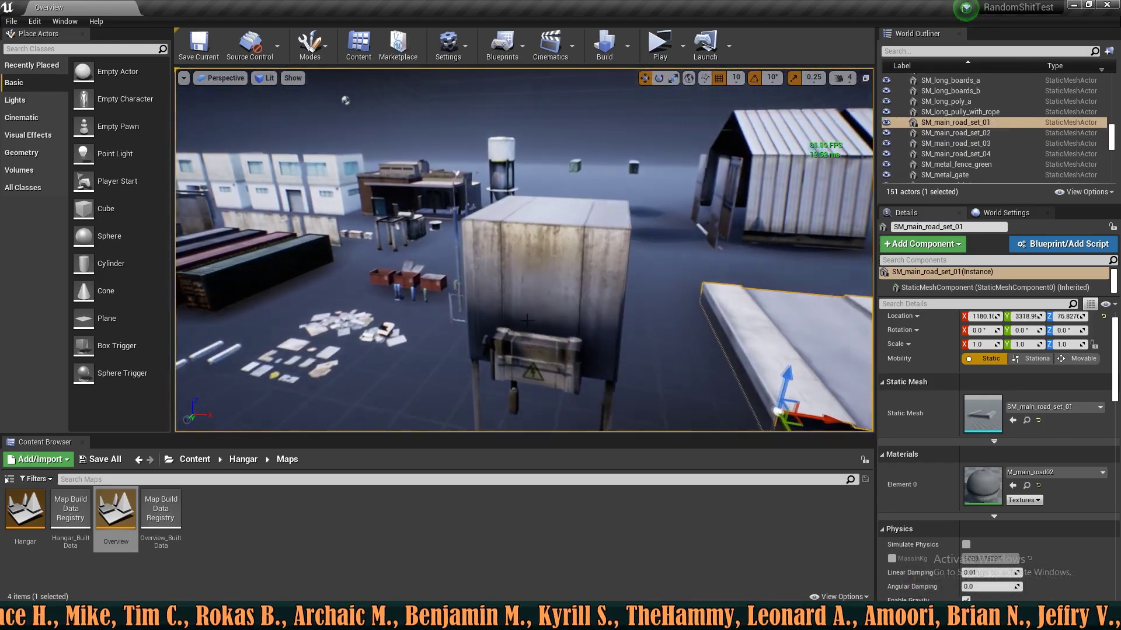
- Inspect the generator, the green metal fence and the pile of boards by selecting each in the level
{"action": "left_click", "coordinate": [527, 320]}
{"action": "right_click_drag", "start_coordinate": [527, 320], "coordinate": [467, 330]}
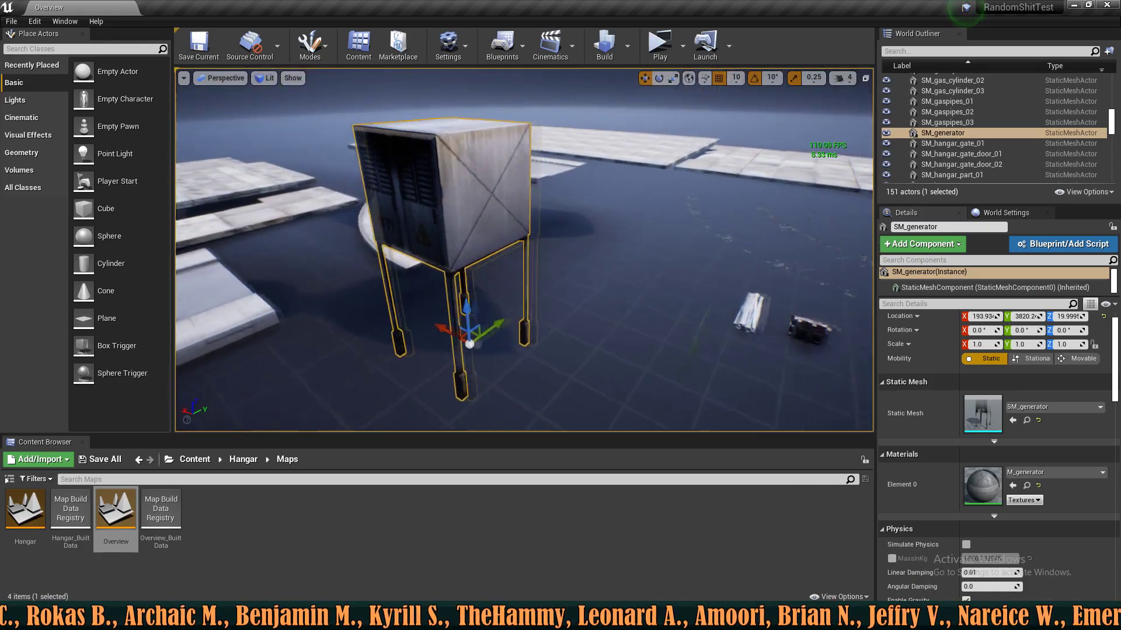
{"action": "left_click", "coordinate": [359, 294]}
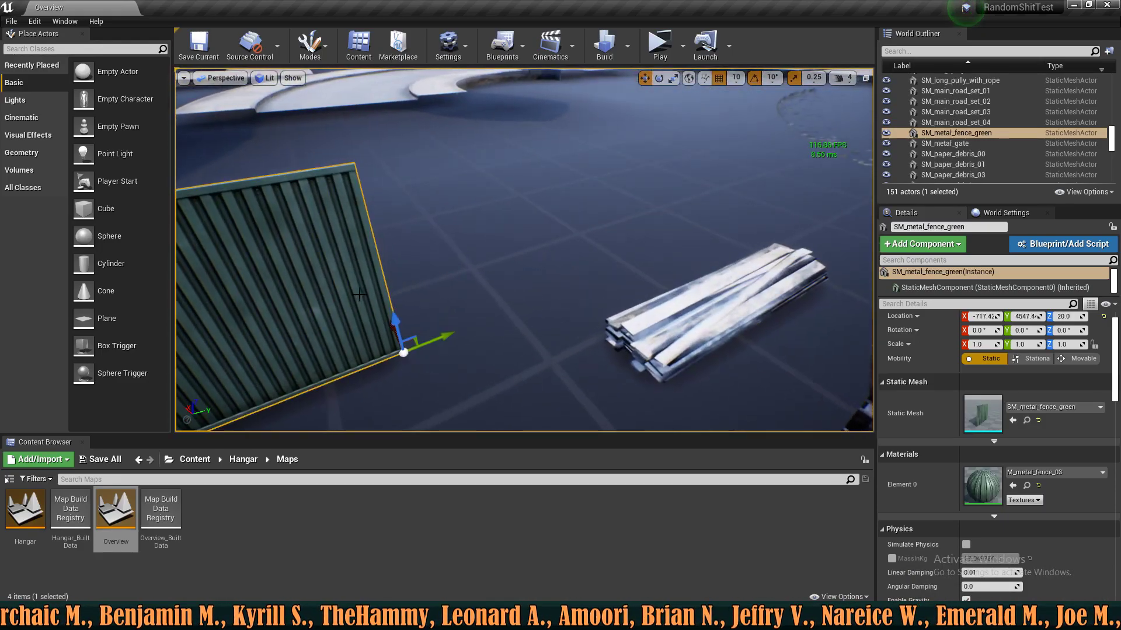
{"action": "left_click", "coordinate": [369, 273]}
{"action": "key", "text": "f"}
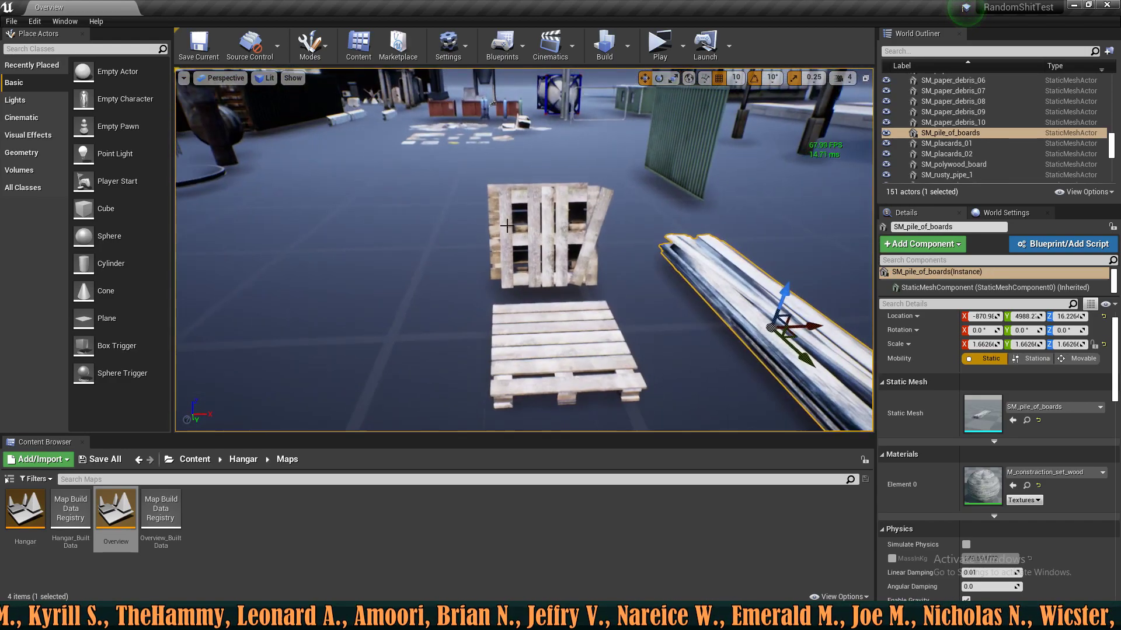
- Select the upright wooden pallet, the flat pallet and the SM_leaf_decal_01 leaves in turn, focusing the view on each
{"action": "left_click", "coordinate": [507, 226]}
{"action": "key", "text": "f"}
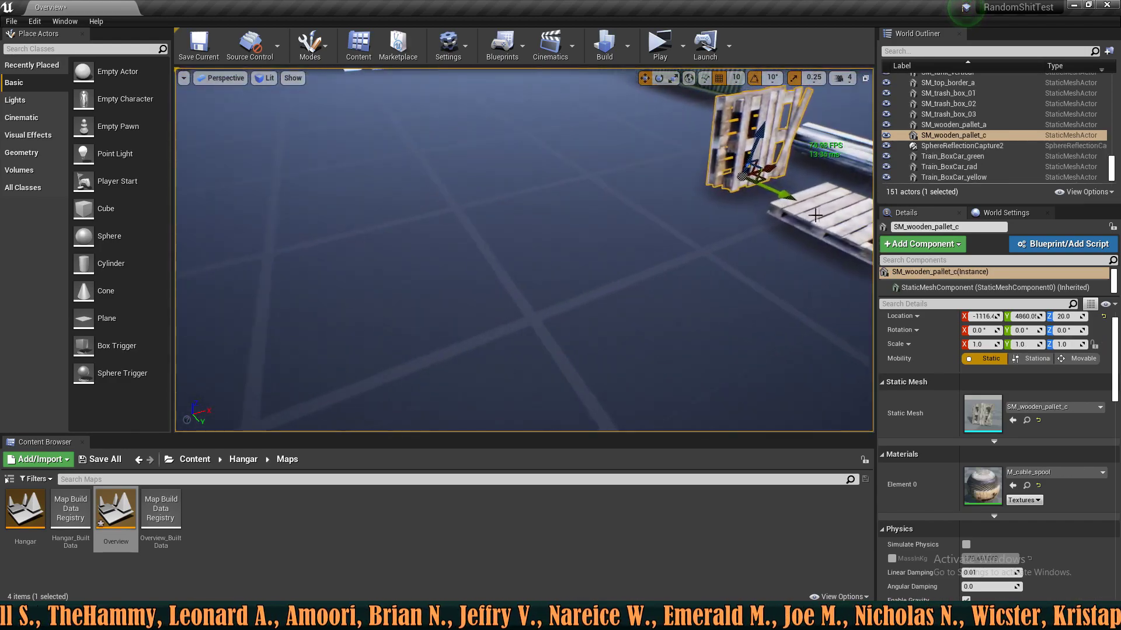
{"action": "left_click", "coordinate": [815, 216]}
{"action": "key", "text": "f"}
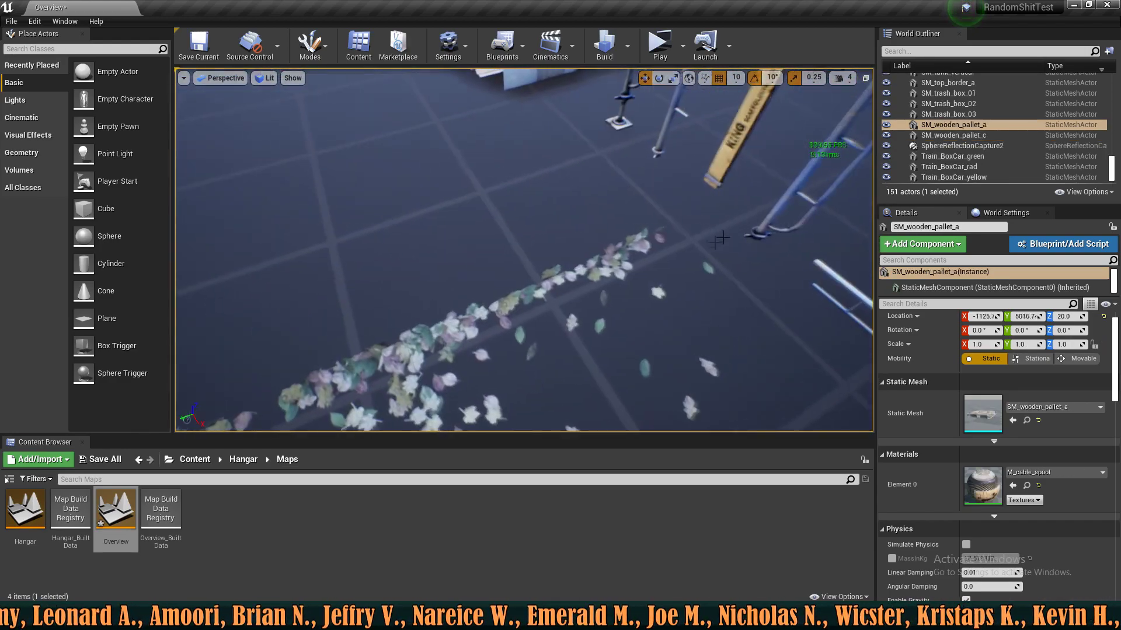
{"action": "left_click", "coordinate": [547, 281]}
{"action": "key", "text": "f"}
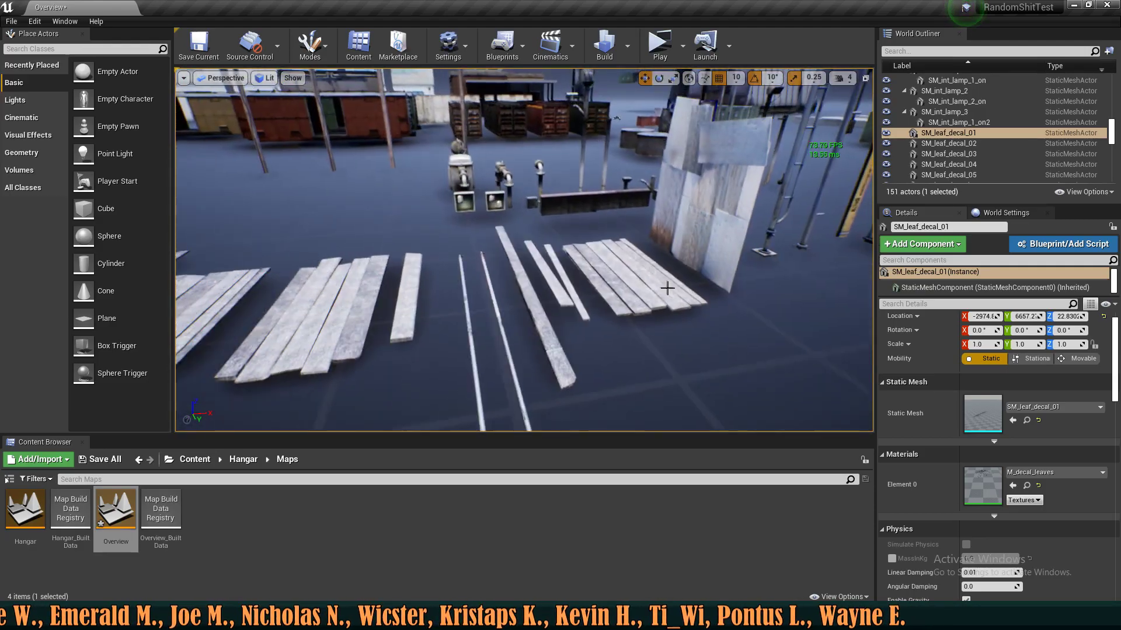
- Inspect the row of loose wooden boards piece by piece, from SM_short_boards_c through SM_board_c to SM_board_a
{"action": "left_click", "coordinate": [590, 283]}
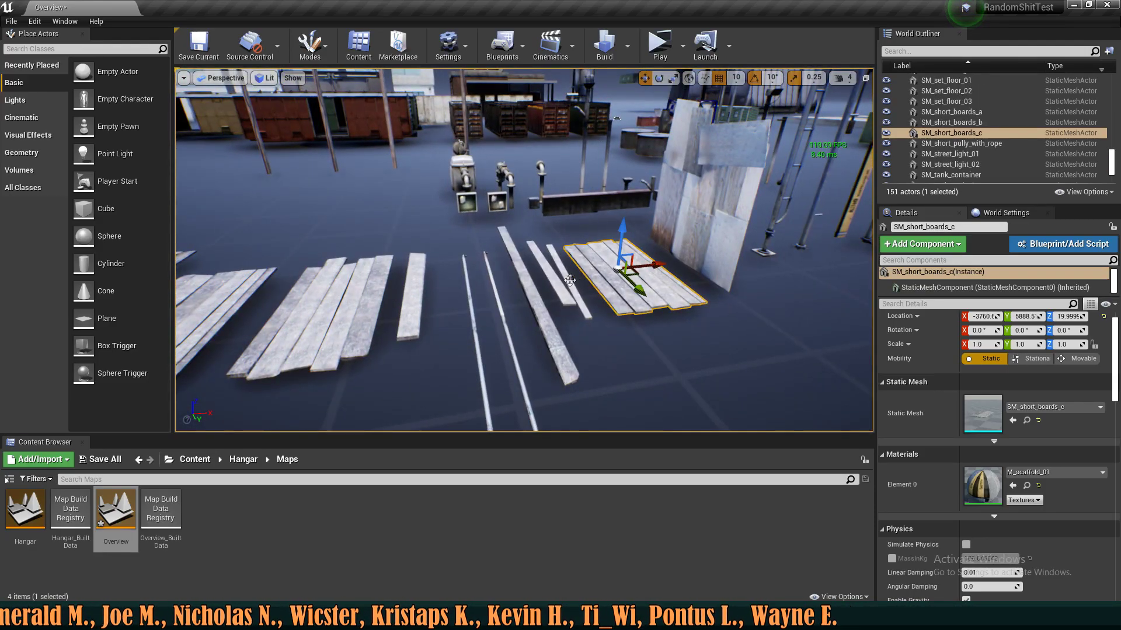
{"action": "left_click", "coordinate": [527, 308]}
{"action": "left_click", "coordinate": [407, 306]}
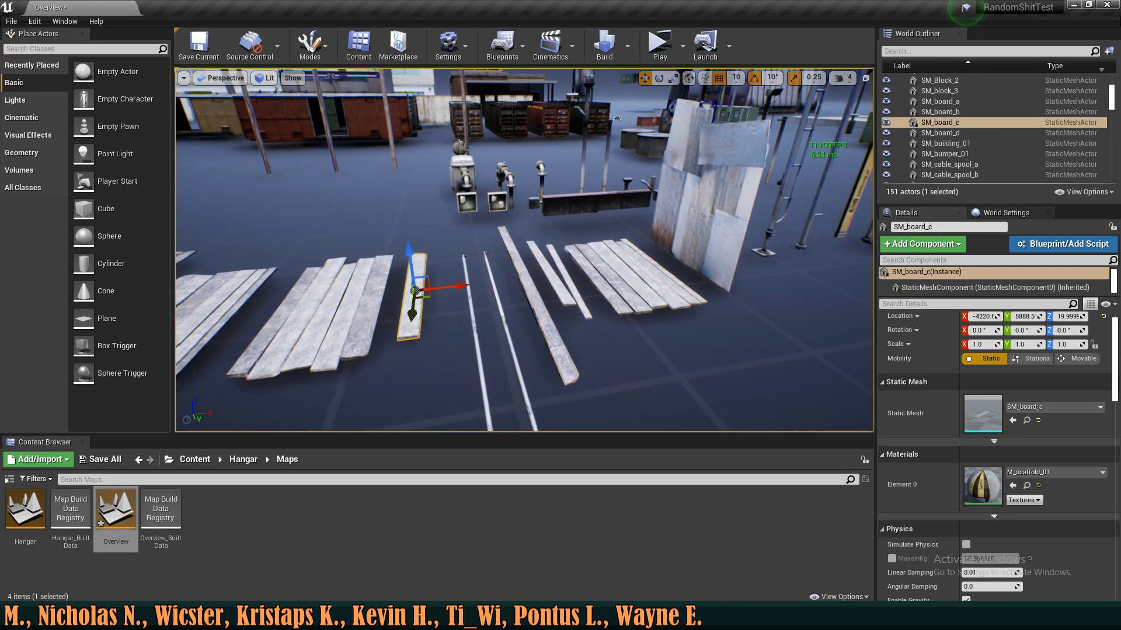
{"action": "left_click", "coordinate": [363, 309]}
{"action": "right_click_drag", "start_coordinate": [363, 308], "coordinate": [301, 307]}
{"action": "left_click", "coordinate": [516, 289]}
{"action": "left_click", "coordinate": [404, 278]}
{"action": "left_click", "coordinate": [371, 259]}
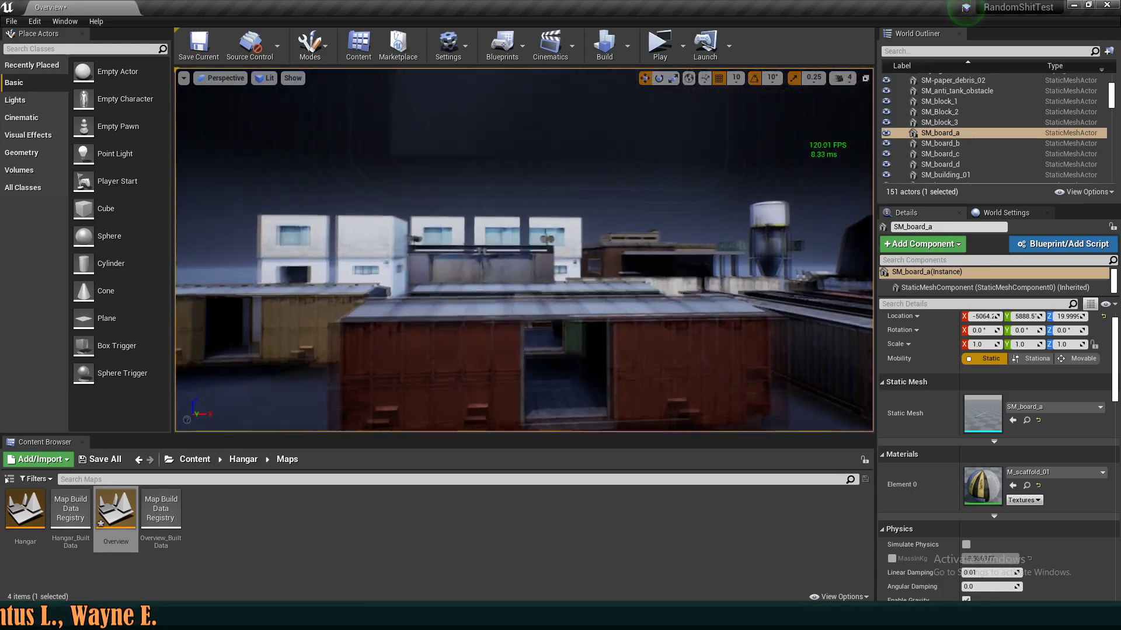
- Look past the train boxcars to the concrete fence pieces and select the corner piece SM_concrete_fence_03
{"action": "right_click_drag", "start_coordinate": [524, 251], "coordinate": [584, 308]}
{"action": "left_click", "coordinate": [518, 243]}
{"action": "right_click_drag", "start_coordinate": [545, 276], "coordinate": [514, 257]}
{"action": "left_click", "coordinate": [545, 276]}
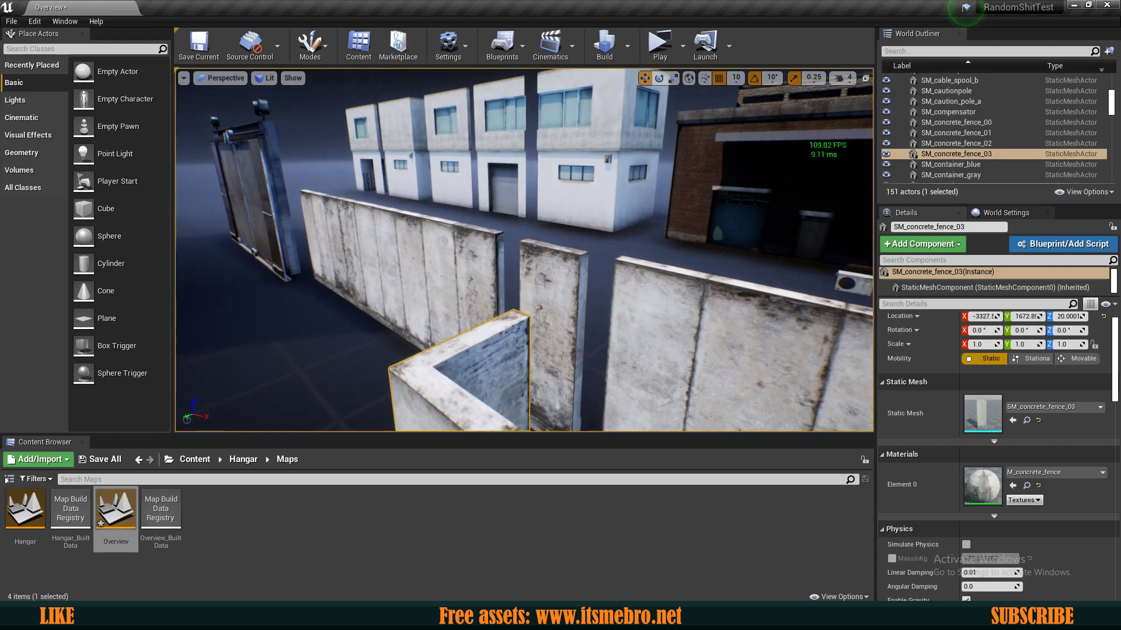
- Open the SM_concrete_fence_00 mesh from the Meshes folder, examine its polygons in wireframe and close it
{"action": "left_click", "coordinate": [1027, 420]}
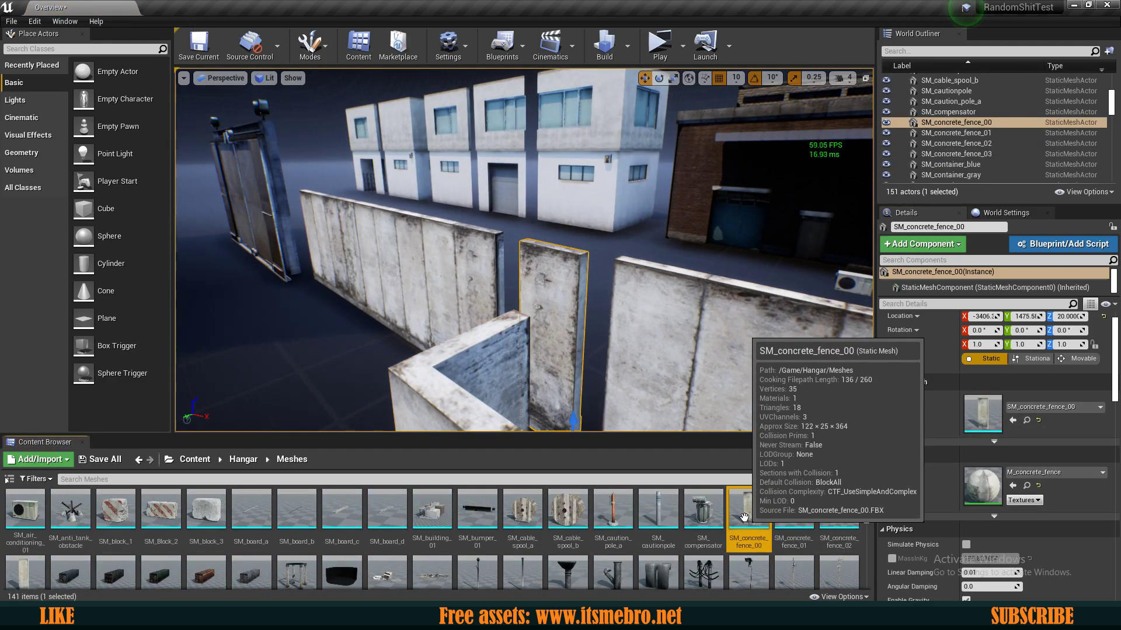
{"action": "double_click", "coordinate": [744, 518]}
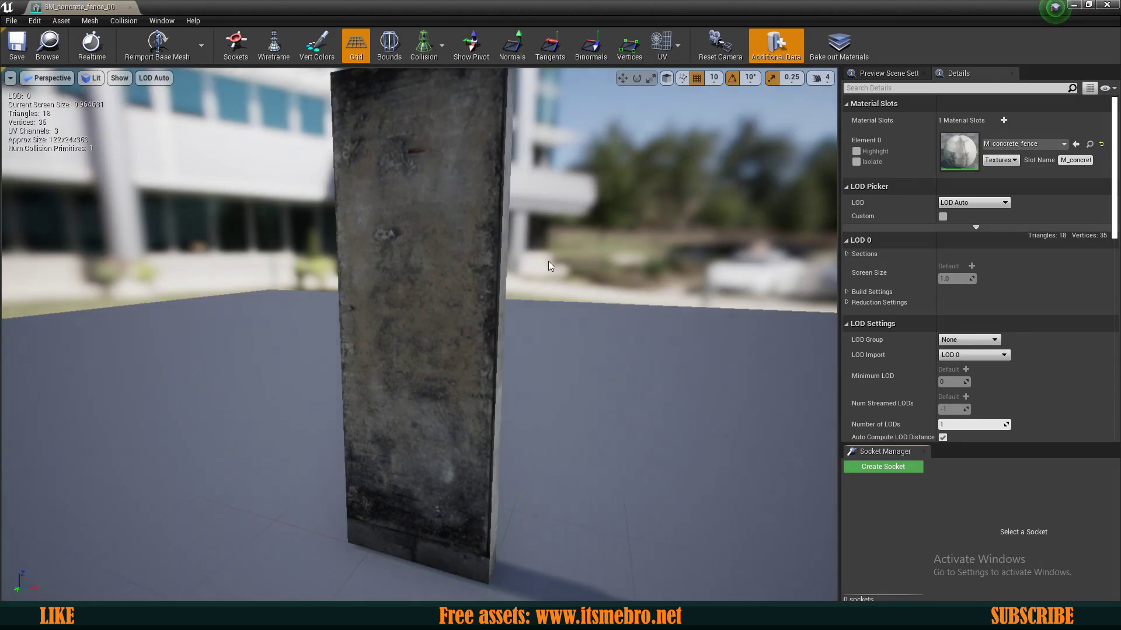
{"action": "left_click", "coordinate": [274, 47]}
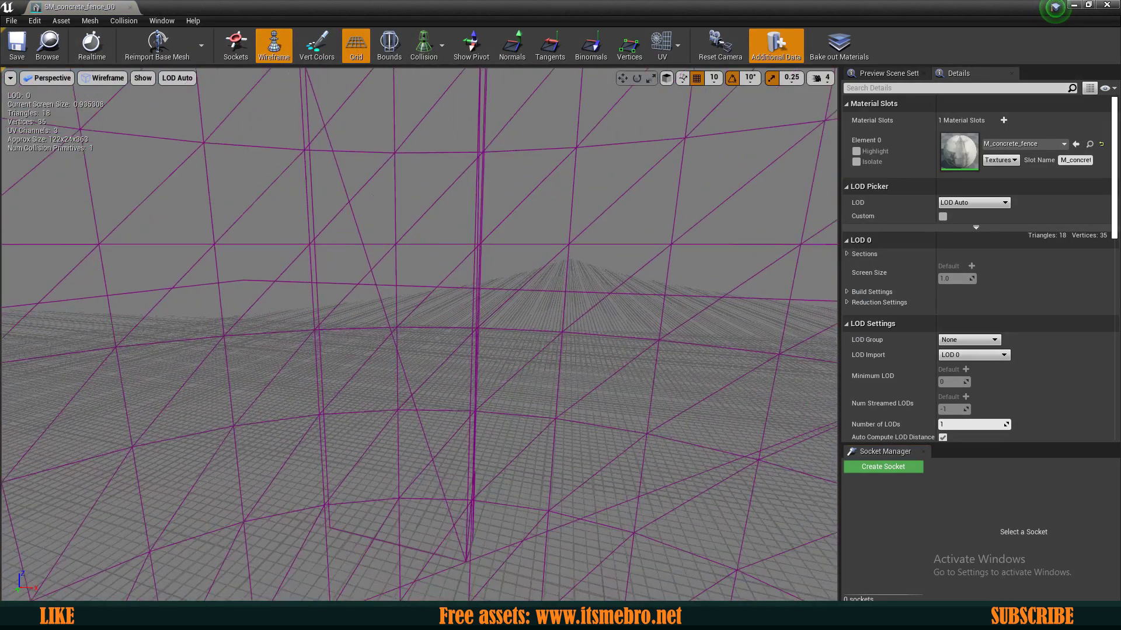
{"action": "right_click_drag", "start_coordinate": [315, 233], "coordinate": [289, 219]}
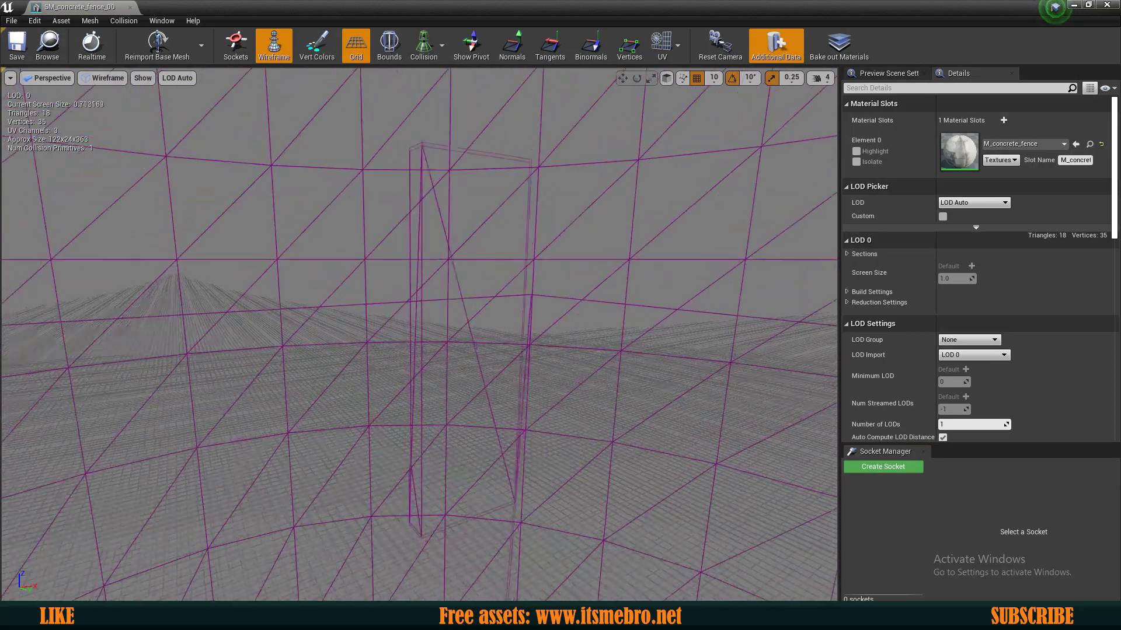
{"action": "left_click", "coordinate": [131, 7]}
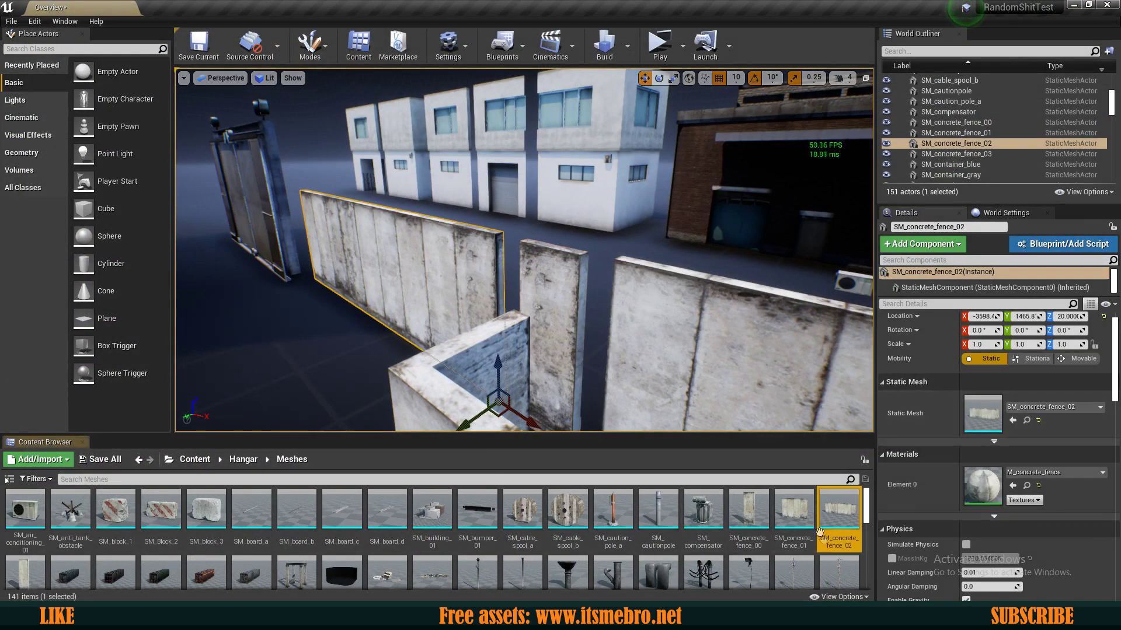
- Select the SM_concrete_fence_01 wall, locate its mesh in the Meshes folder and focus the level view on it
{"action": "mouse_move", "coordinate": [840, 514]}
{"action": "left_click", "coordinate": [817, 385]}
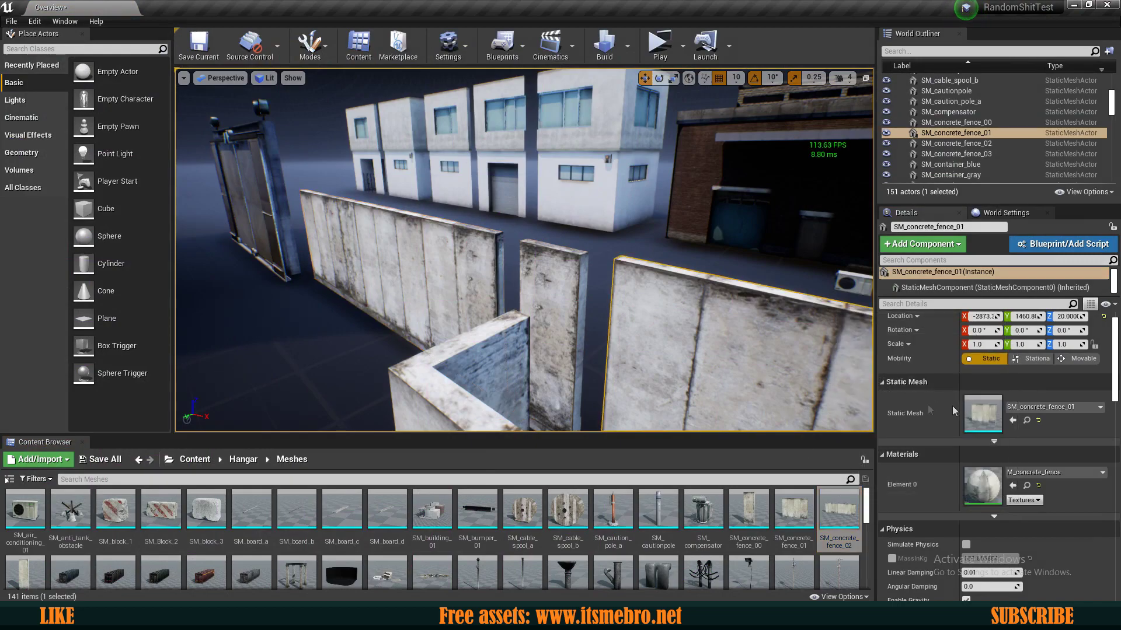
{"action": "left_click", "coordinate": [1027, 420]}
{"action": "mouse_move", "coordinate": [803, 515]}
{"action": "key", "text": "f"}
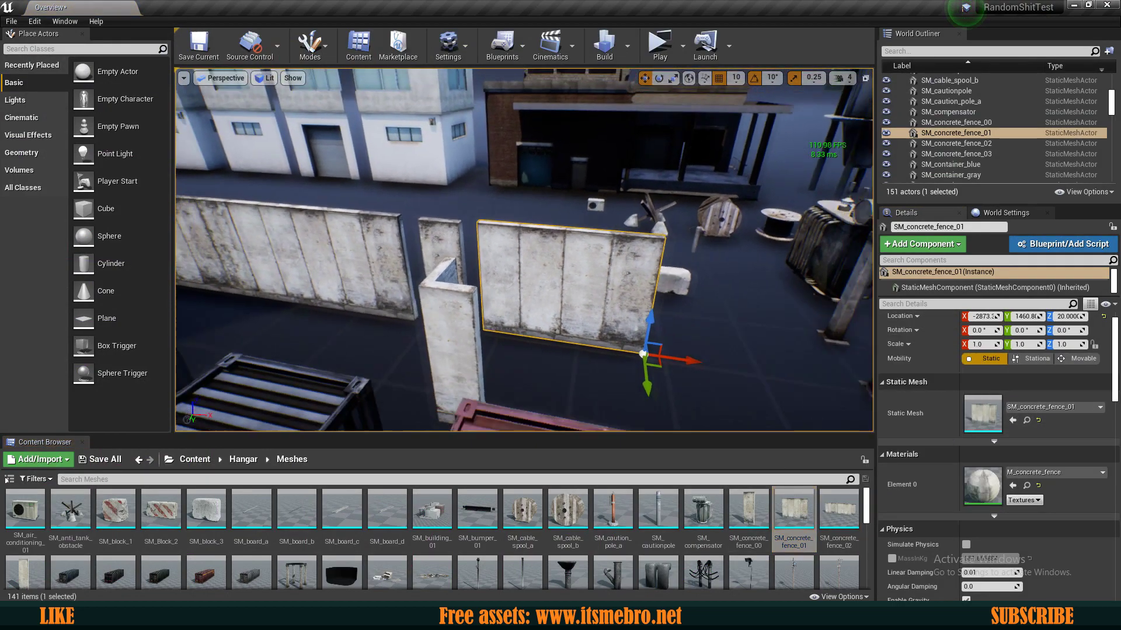
- Examine the white building modules and the corrugated hangar parts, selecting the SM_hangar_gate_01 gate
{"action": "right_click_drag", "start_coordinate": [524, 250], "coordinate": [461, 257]}
{"action": "mouse_move", "coordinate": [547, 318]}
{"action": "right_mouse_down"}
{"action": "mouse_move", "coordinate": [505, 319]}
{"action": "mouse_move", "coordinate": [547, 319]}
{"action": "right_mouse_up"}
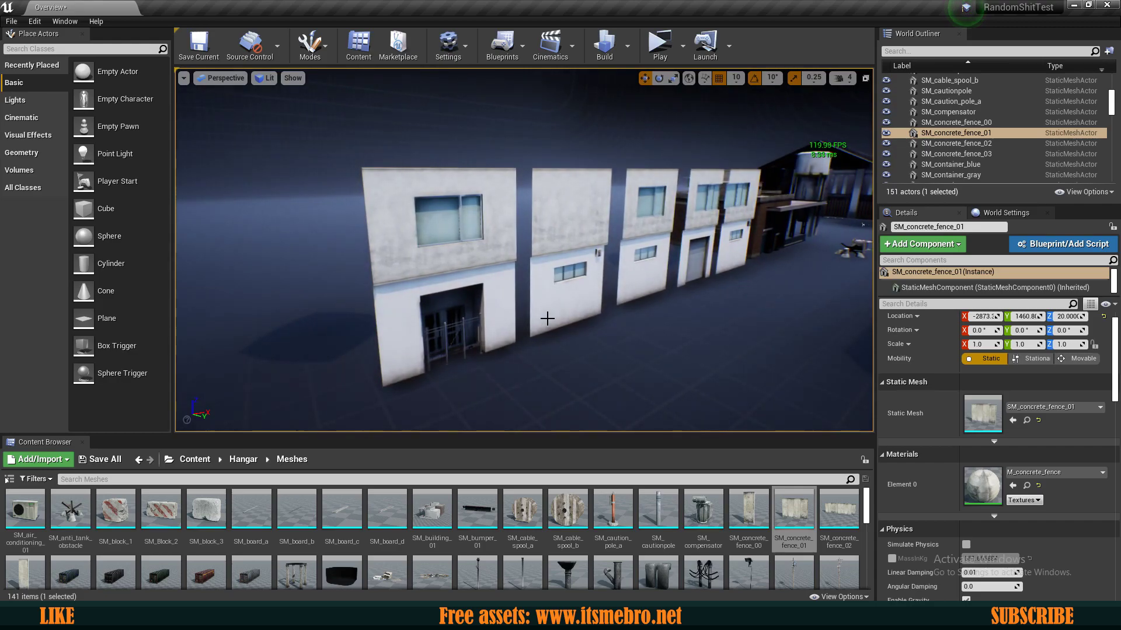
{"action": "right_click_drag", "start_coordinate": [562, 292], "coordinate": [562, 292]}
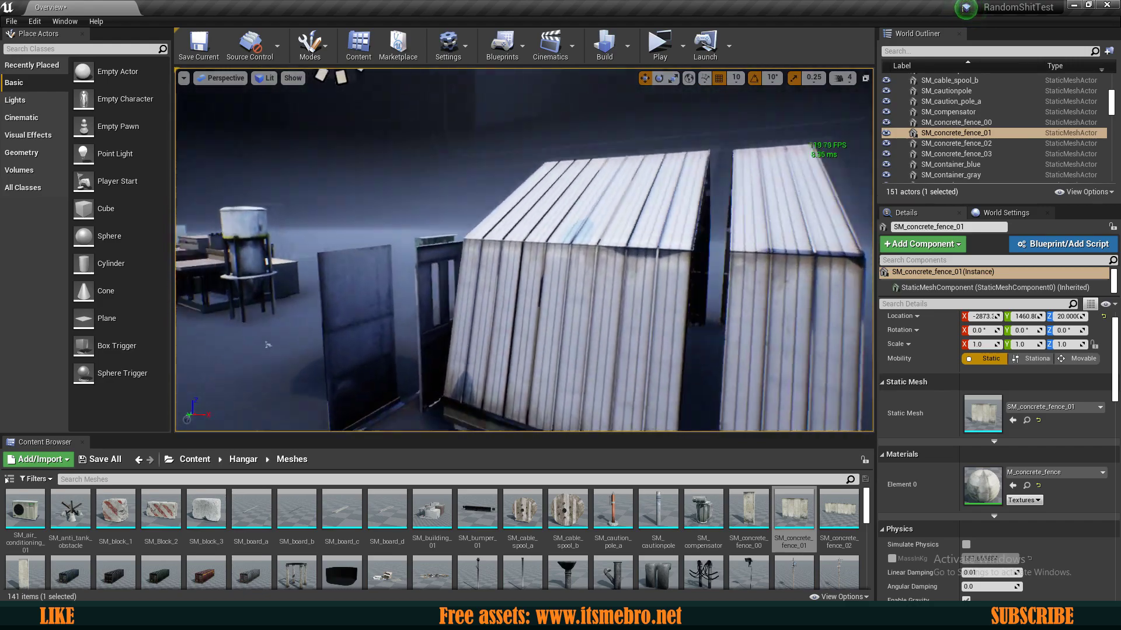
{"action": "right_click_drag", "start_coordinate": [563, 269], "coordinate": [563, 233]}
{"action": "left_click", "coordinate": [564, 233]}
{"action": "left_click", "coordinate": [563, 233]}
{"action": "right_click_drag", "start_coordinate": [397, 262], "coordinate": [397, 263]}
{"action": "right_click_drag", "start_coordinate": [540, 233], "coordinate": [553, 254]}
{"action": "left_click", "coordinate": [540, 234]}
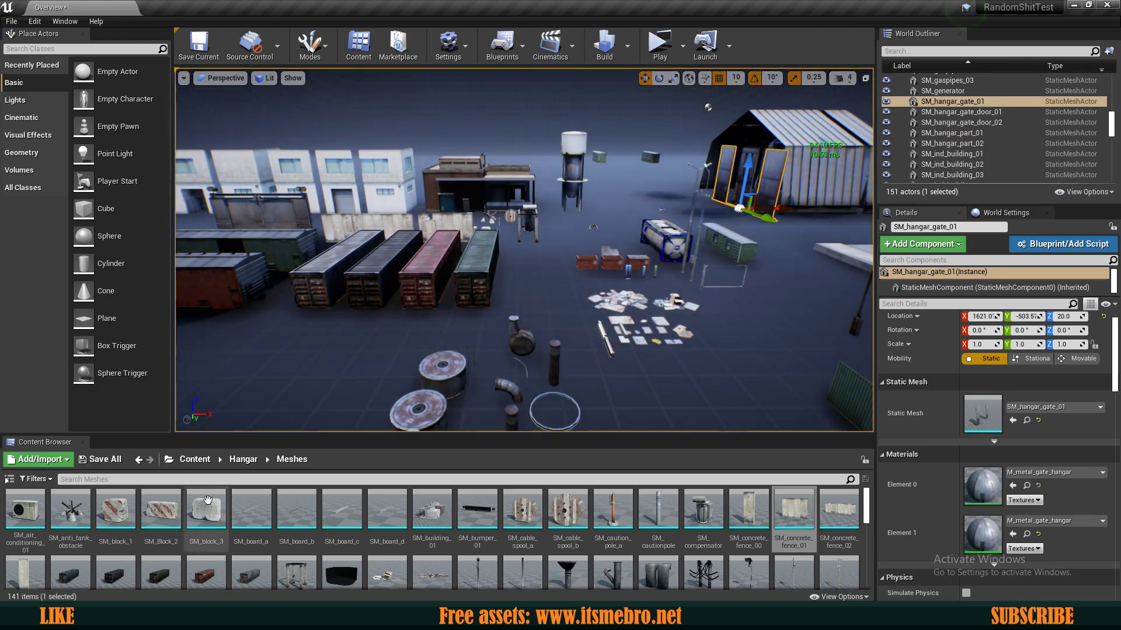
- Open Supermarket_Map from the MMSupermarket Maps folder, dismiss the message log and view the supermarket entrance
{"action": "left_click", "coordinate": [194, 459]}
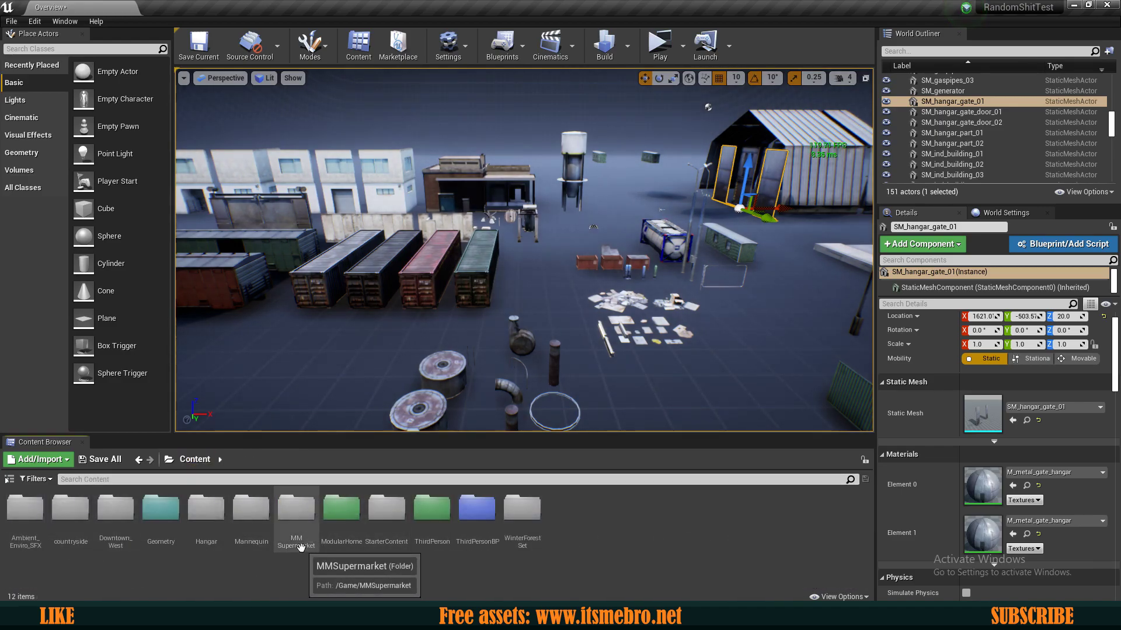
{"action": "double_click", "coordinate": [296, 508]}
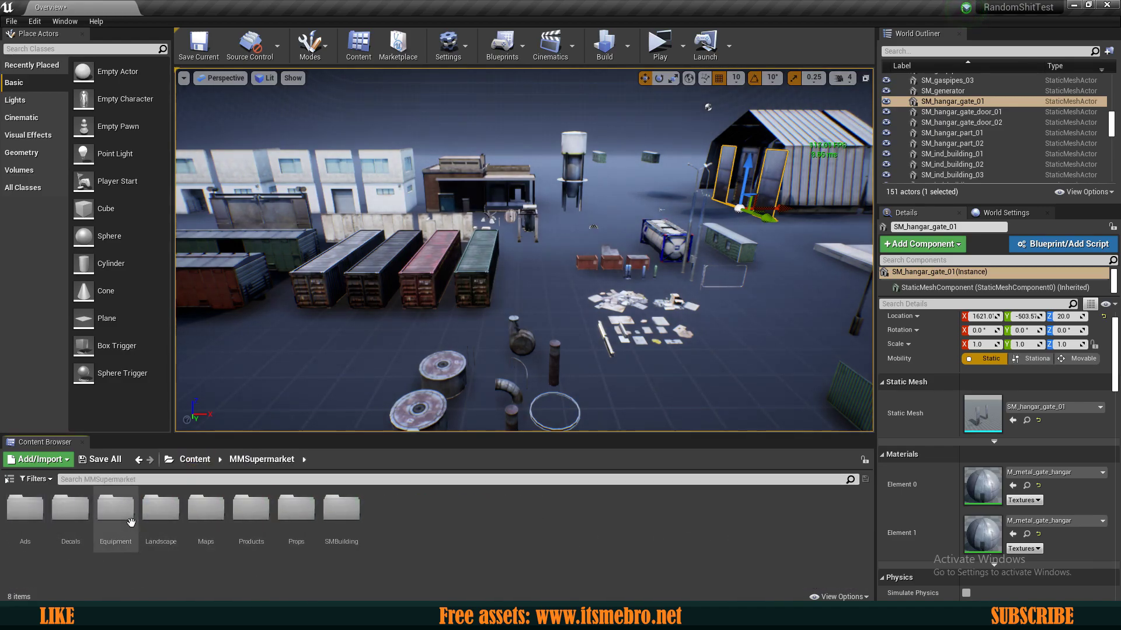
{"action": "double_click", "coordinate": [206, 525]}
{"action": "double_click", "coordinate": [116, 511]}
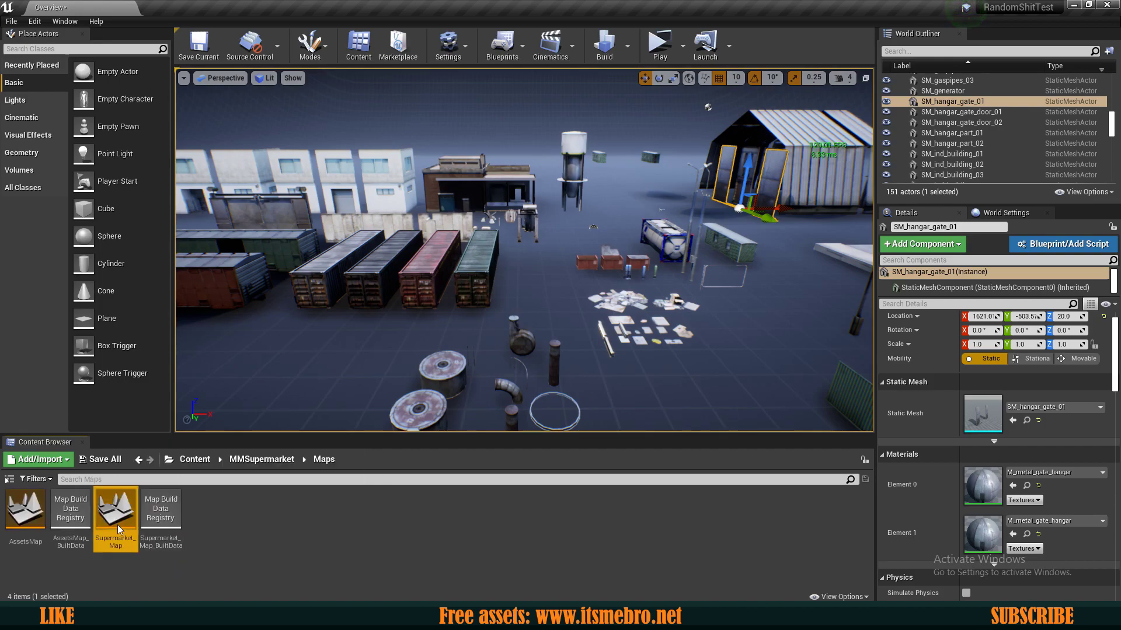
{"action": "left_click", "coordinate": [680, 412]}
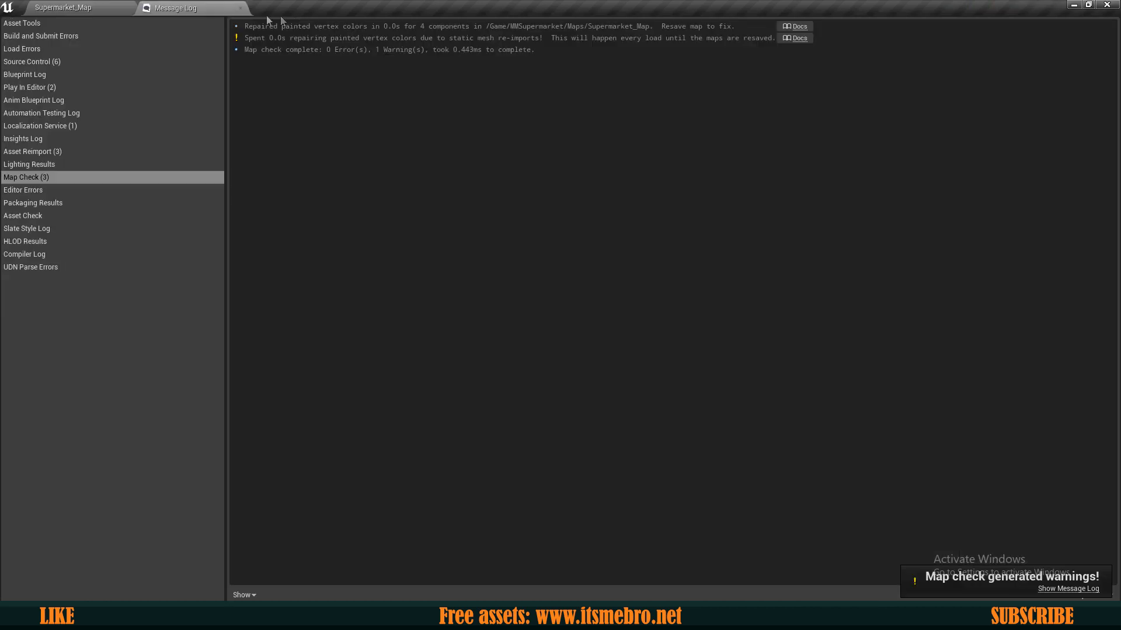
{"action": "left_click", "coordinate": [240, 9]}
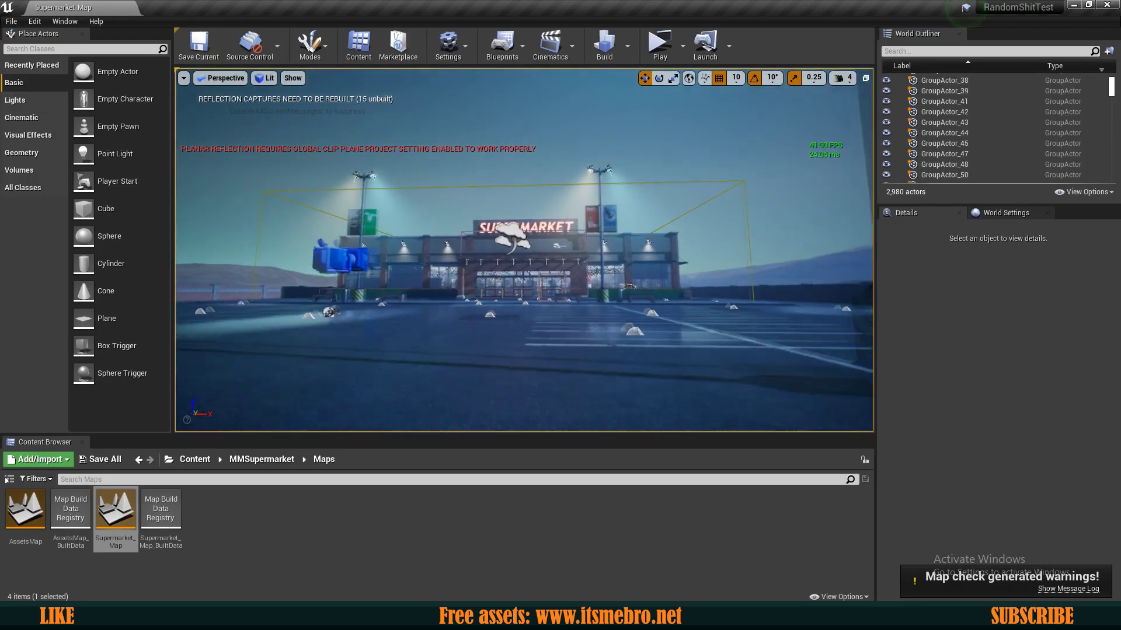
{"action": "right_click_drag", "start_coordinate": [524, 250], "coordinate": [491, 252]}
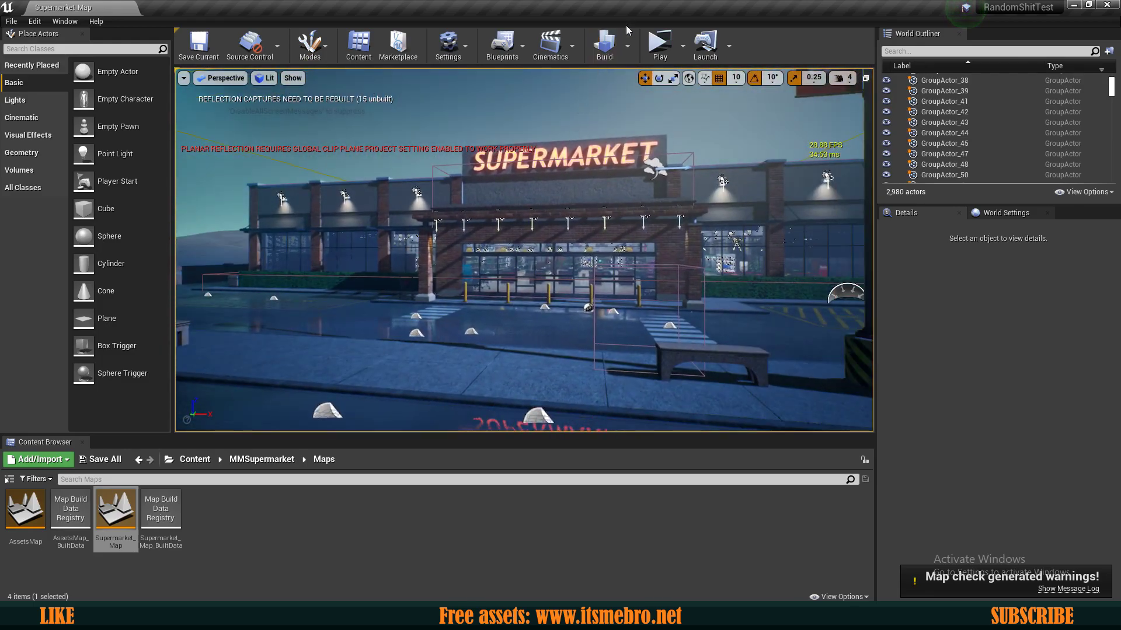
- Play-test Supermarket_Map, running the character from the parking lot through the entrance and past the checkouts into the store
{"action": "left_click", "coordinate": [654, 55]}
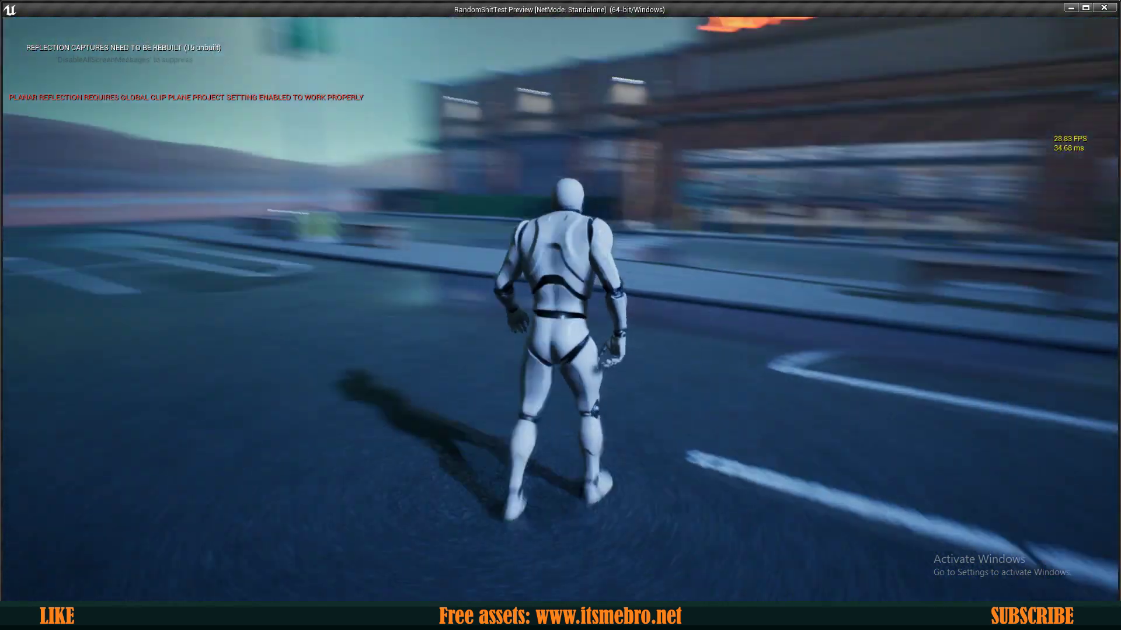
{"action": "key", "text": "s"}
{"action": "key", "text": "w"}
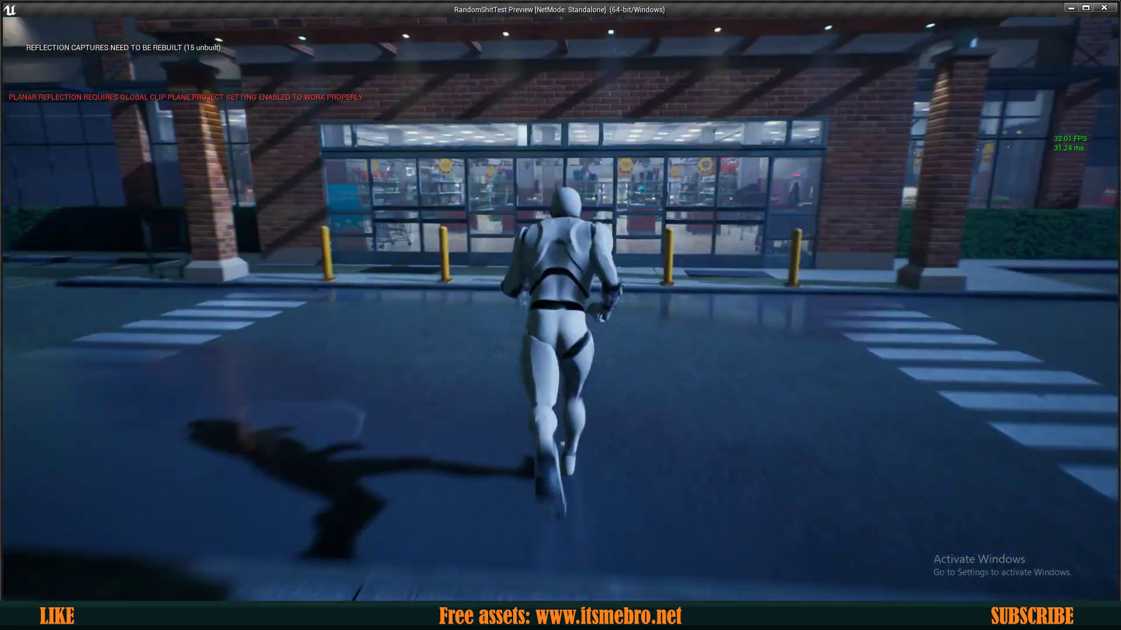
{"action": "key", "text": "s"}
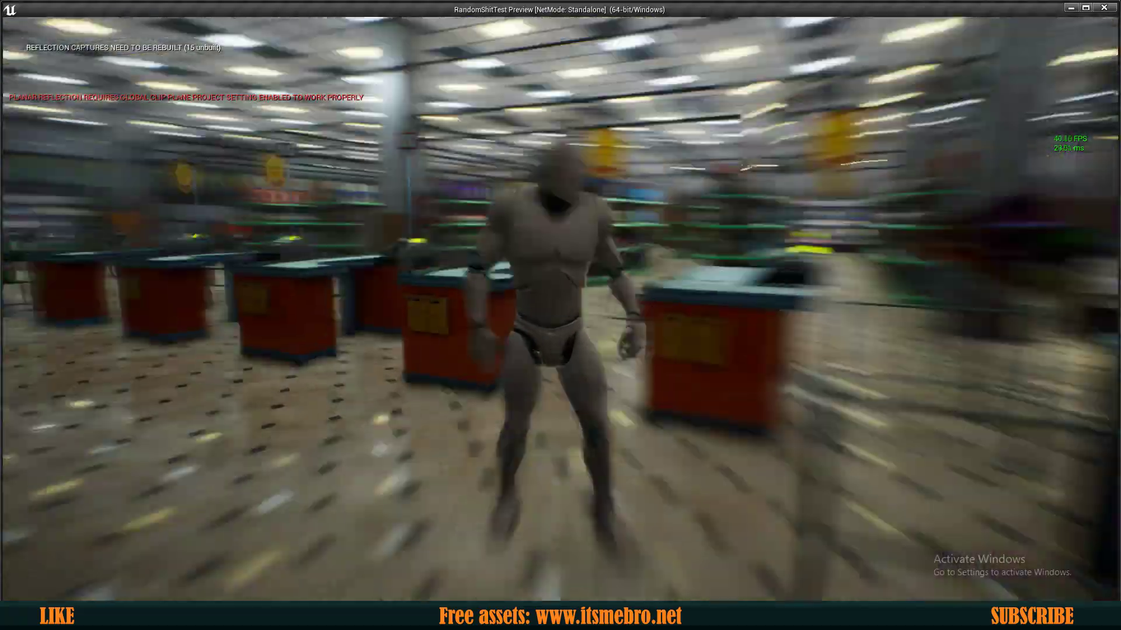
{"action": "key", "text": "w"}
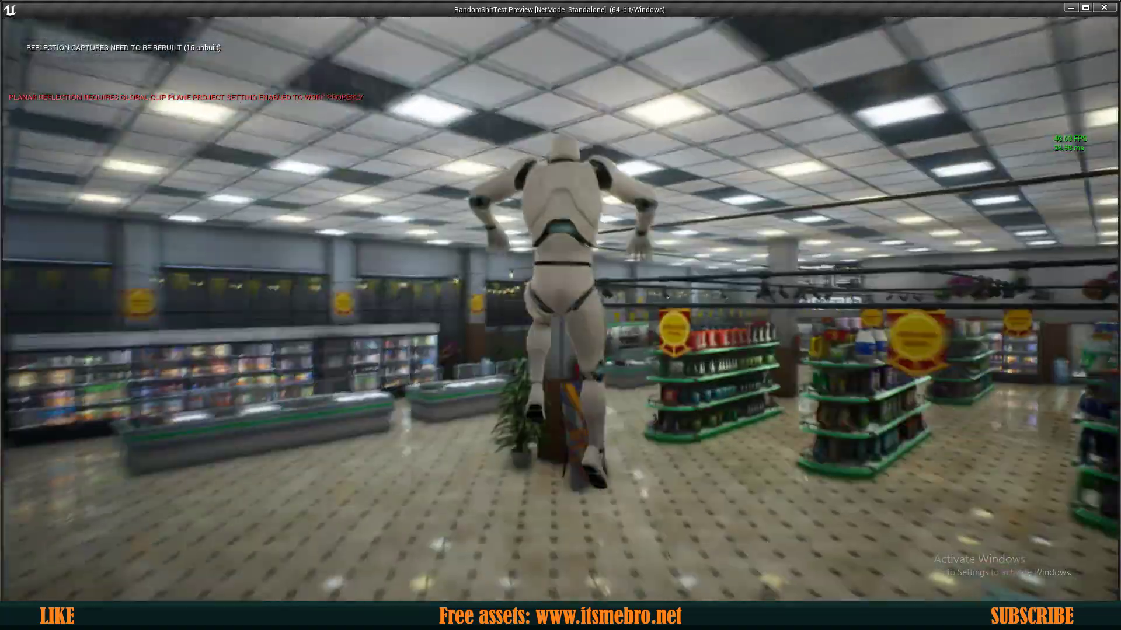
{"action": "key", "text": "space"}
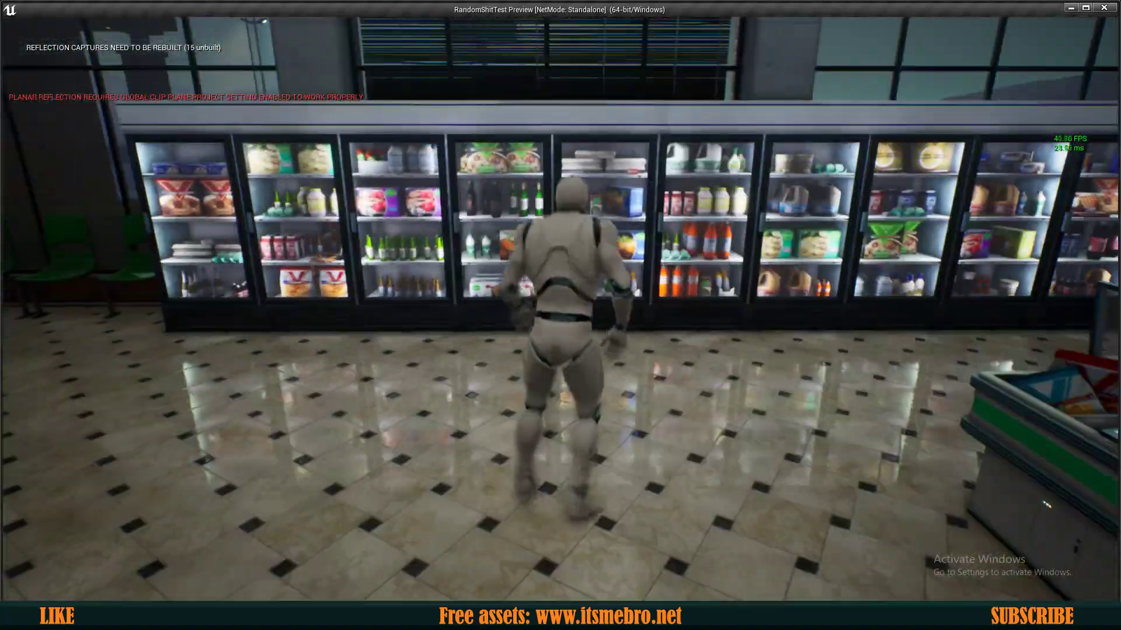
- Walk the character along the lit glass-door refrigerators and examine the stocked products up close
{"action": "key", "text": "a"}
{"action": "key", "text": "d"}
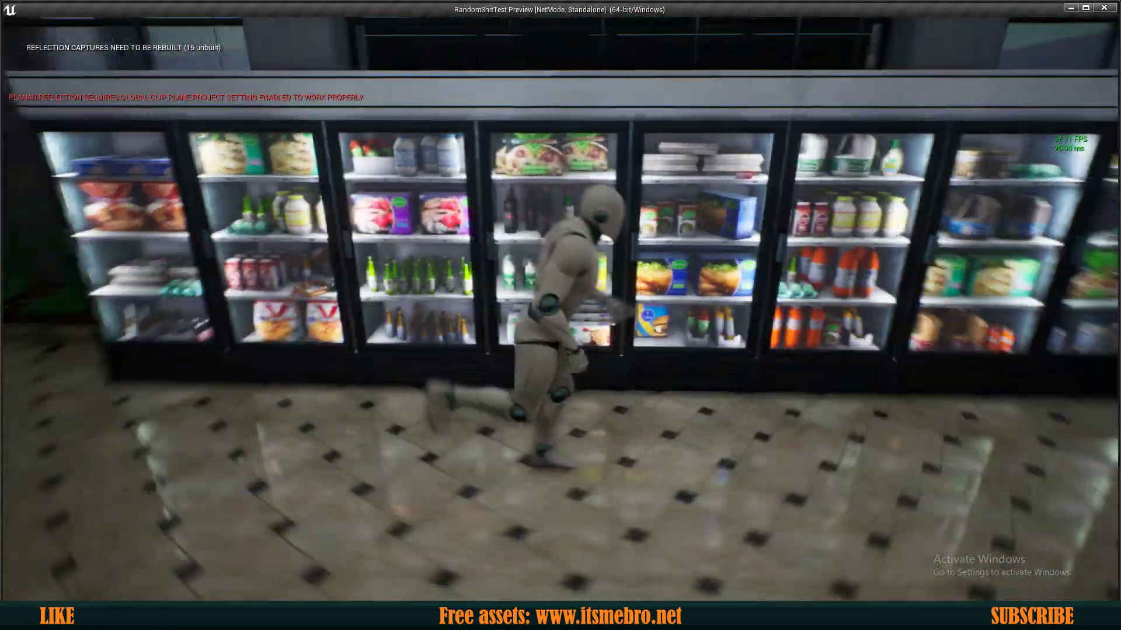
{"action": "key", "text": "w"}
{"action": "key", "text": "a"}
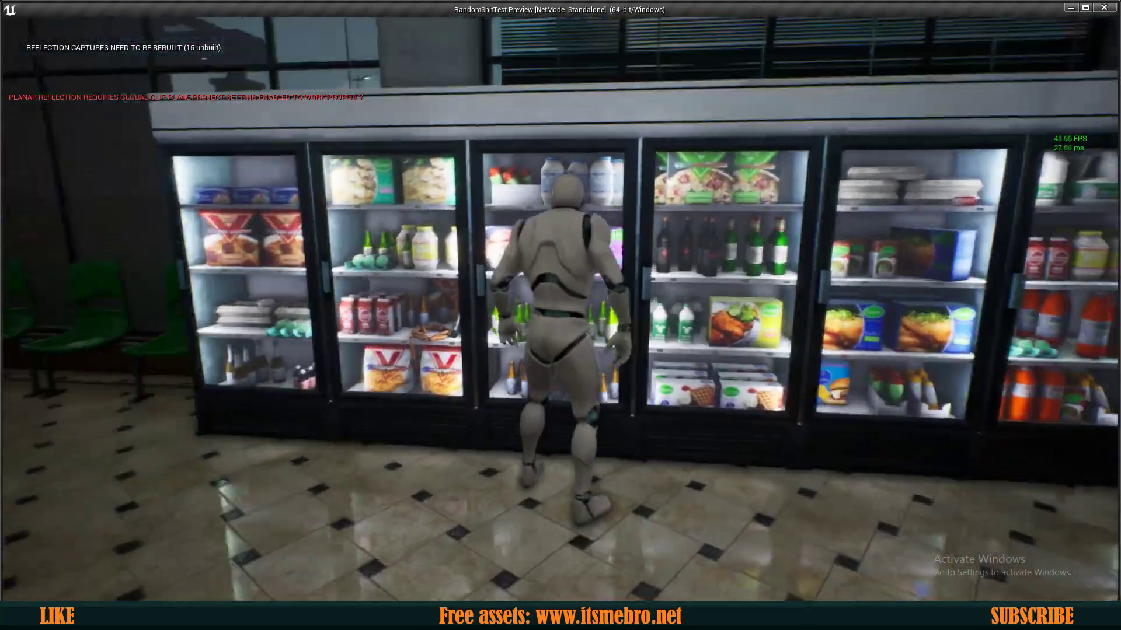
{"action": "key", "text": "d"}
{"action": "key", "text": "w"}
{"action": "key", "text": "d"}
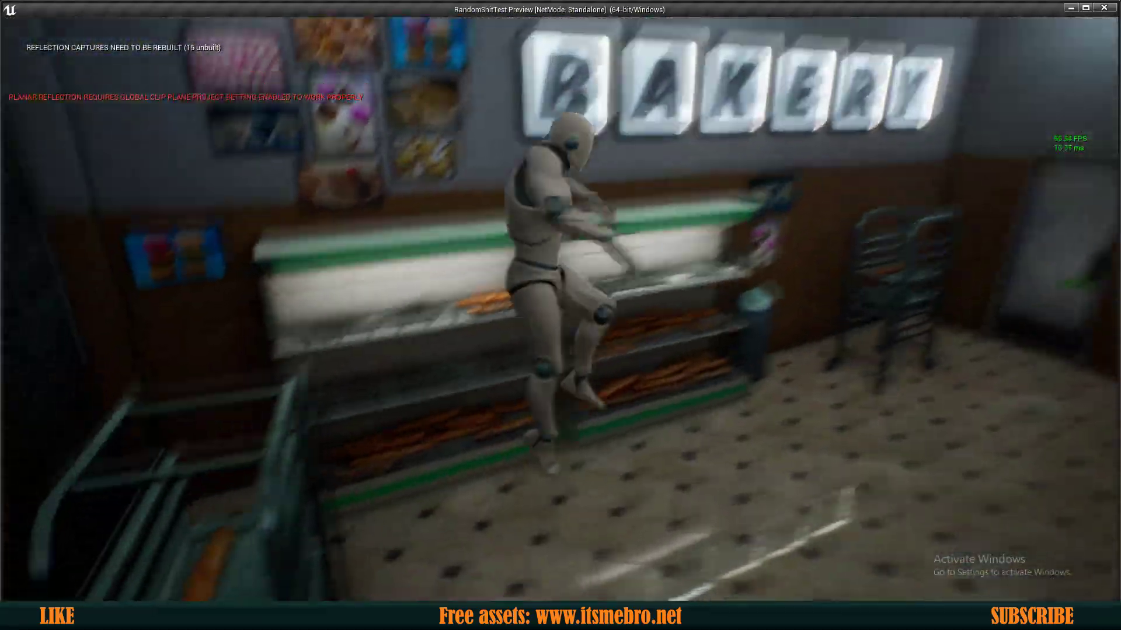
- Explore the bakery section with the character, continuing through the product aisles
{"action": "key", "text": "w"}
{"action": "key", "text": "space"}
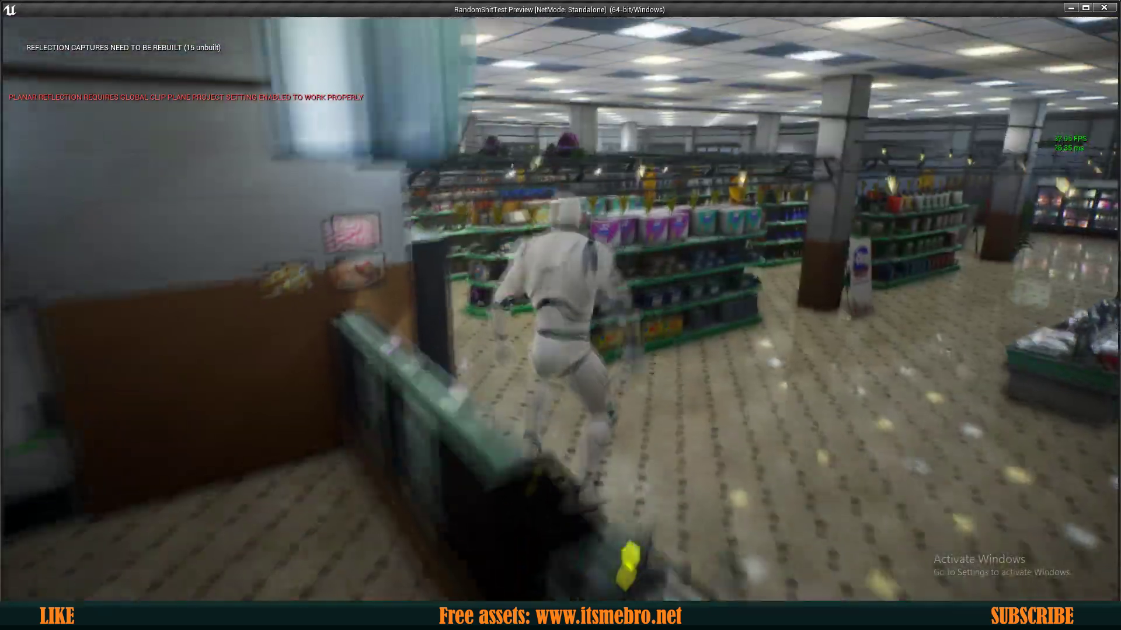
{"action": "key", "text": "w"}
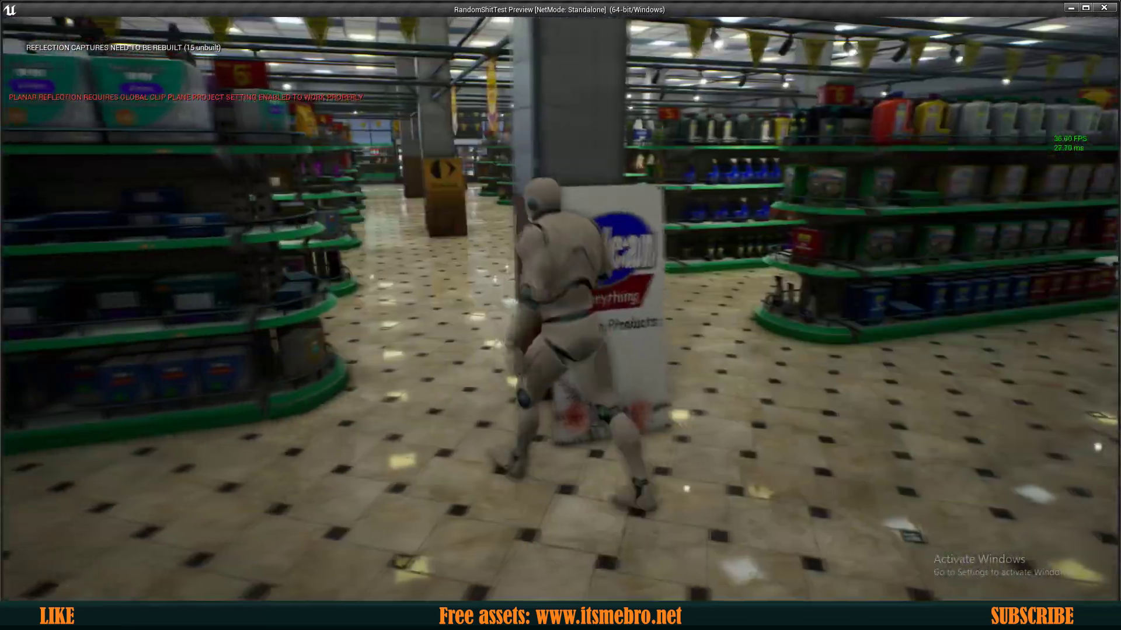
{"action": "key", "text": "w"}
{"action": "key", "text": "space"}
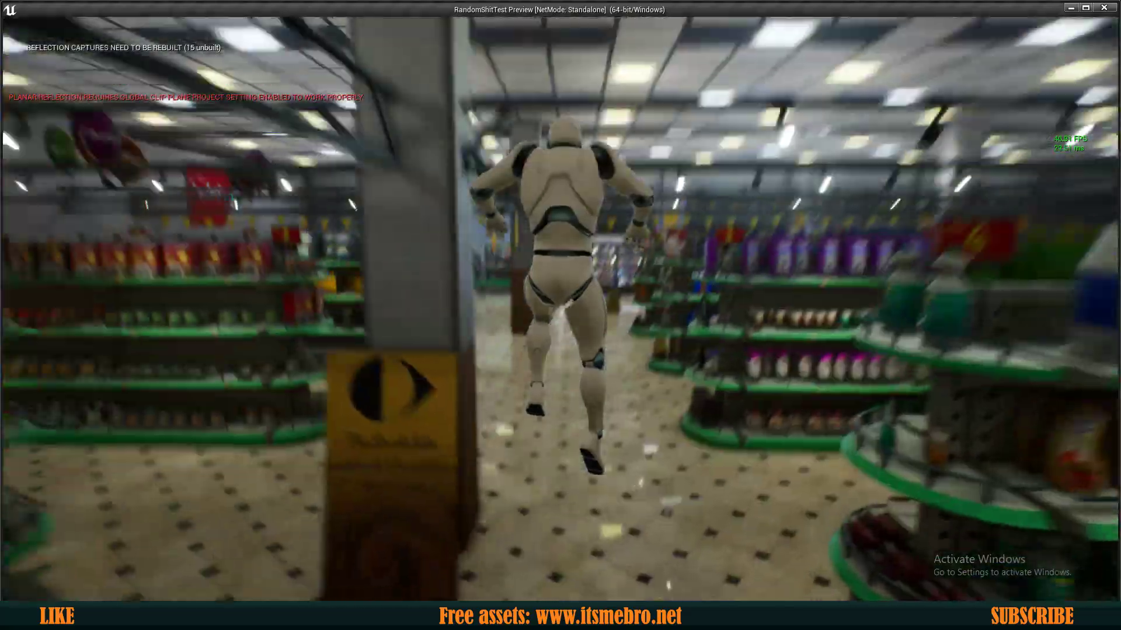
{"action": "key", "text": "w"}
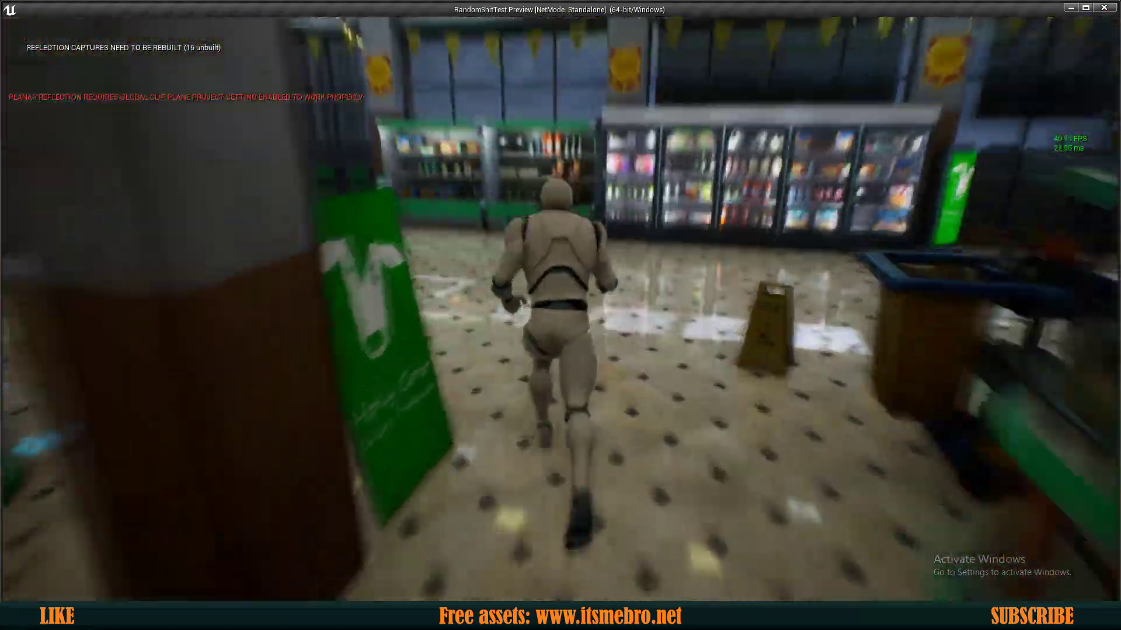
- Inspect the refrigerated cases and the checkout area, ending the play session
{"action": "key", "text": "w"}
{"action": "key", "text": "a"}
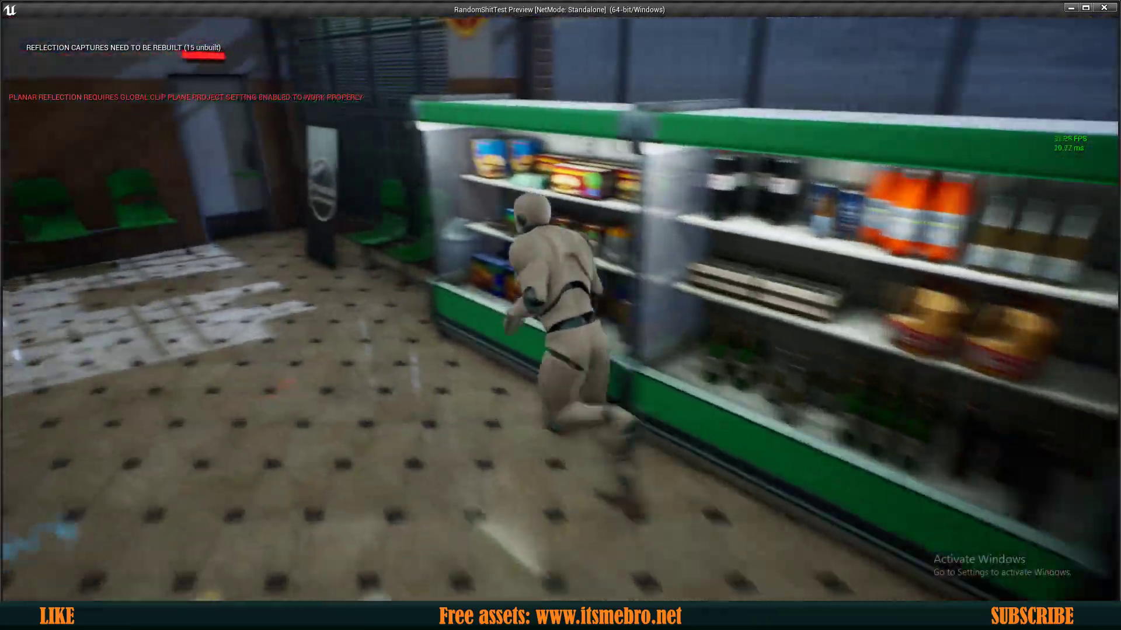
{"action": "key", "text": "w"}
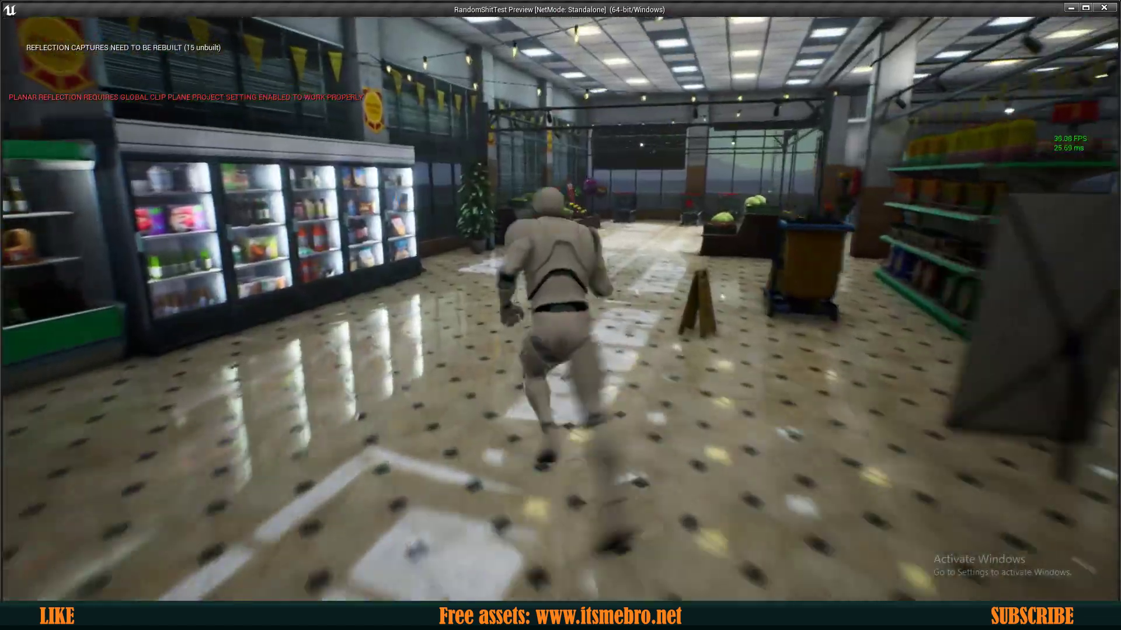
{"action": "key", "text": "w"}
{"action": "key", "text": "space"}
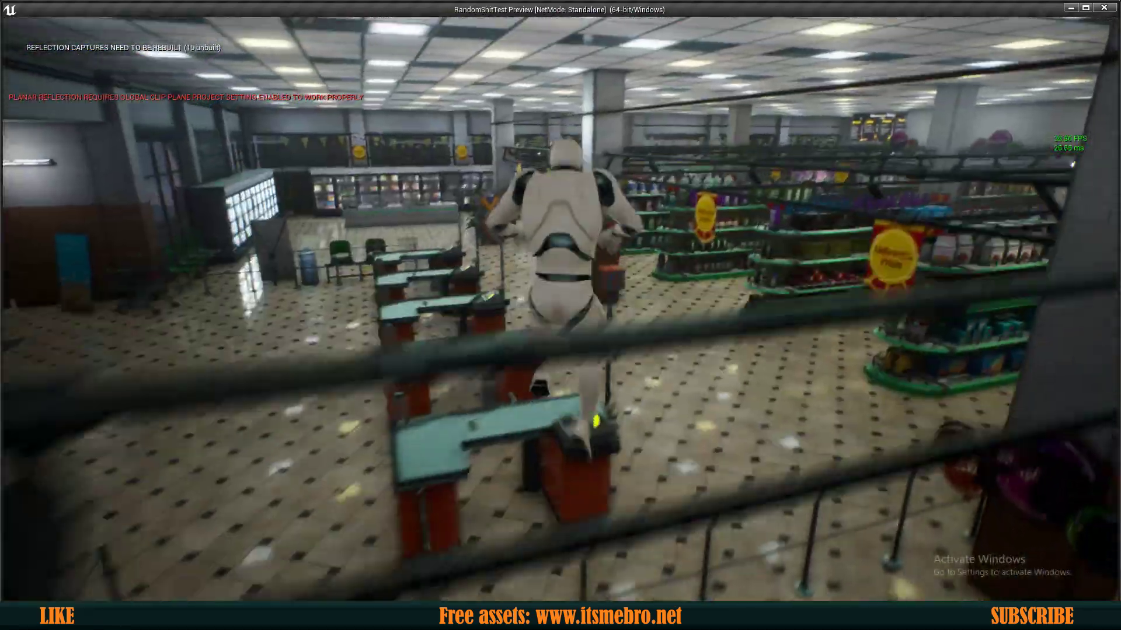
{"action": "key", "text": "w"}
{"action": "key", "text": "Escape"}
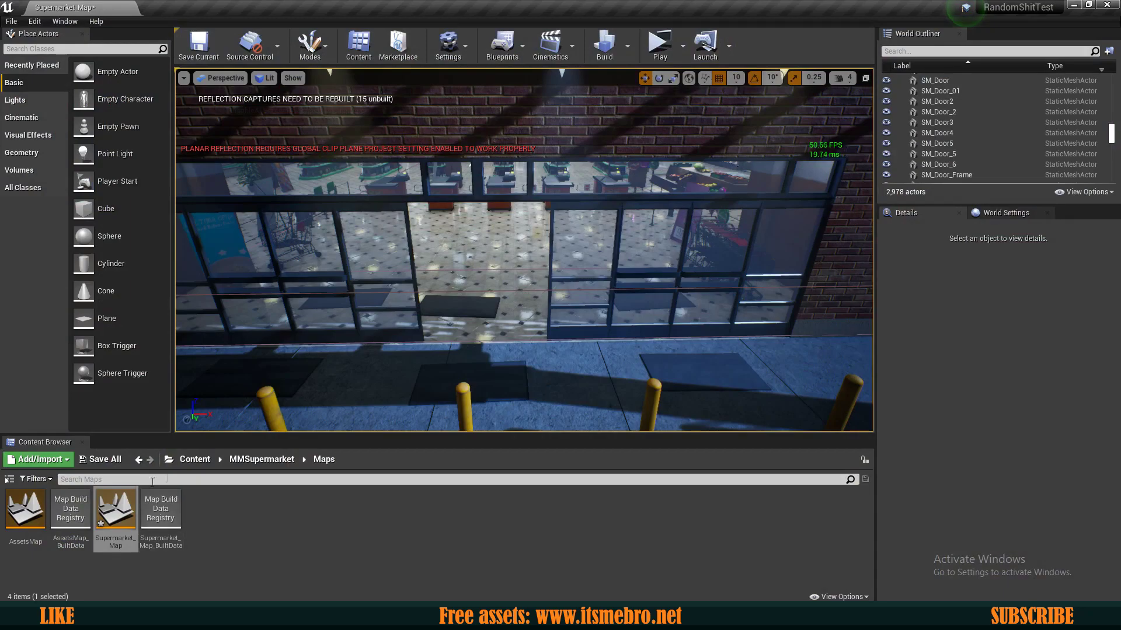
- Open AssetsMap from the Maps folder without saving Supermarket_Map, and select the SM_SMBuilding mesh
{"action": "double_click", "coordinate": [36, 509]}
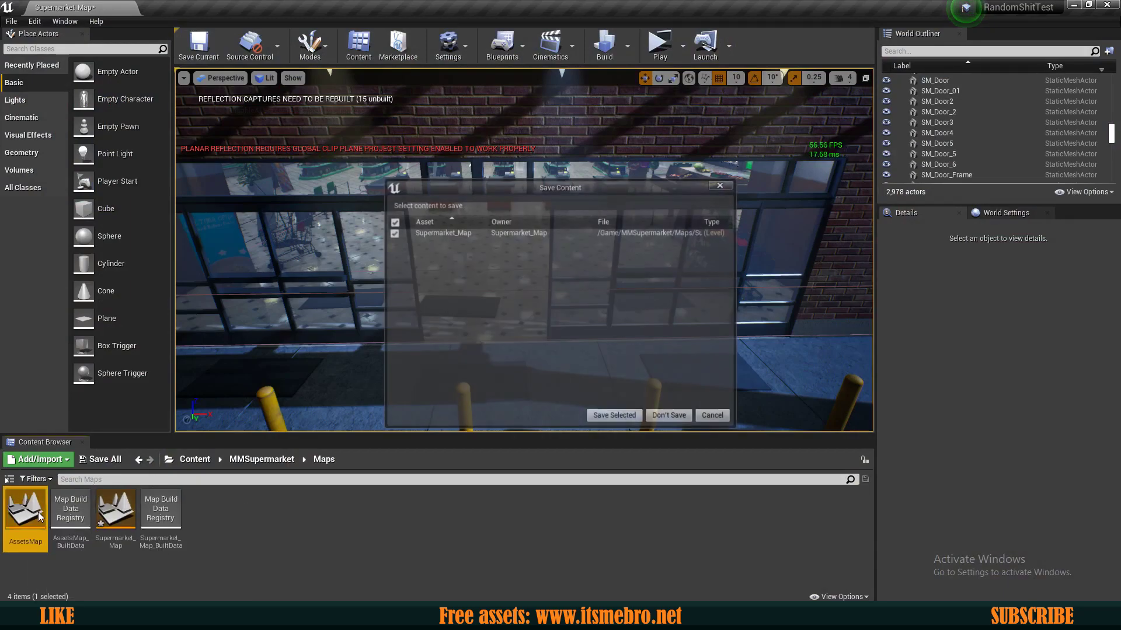
{"action": "left_click", "coordinate": [656, 418]}
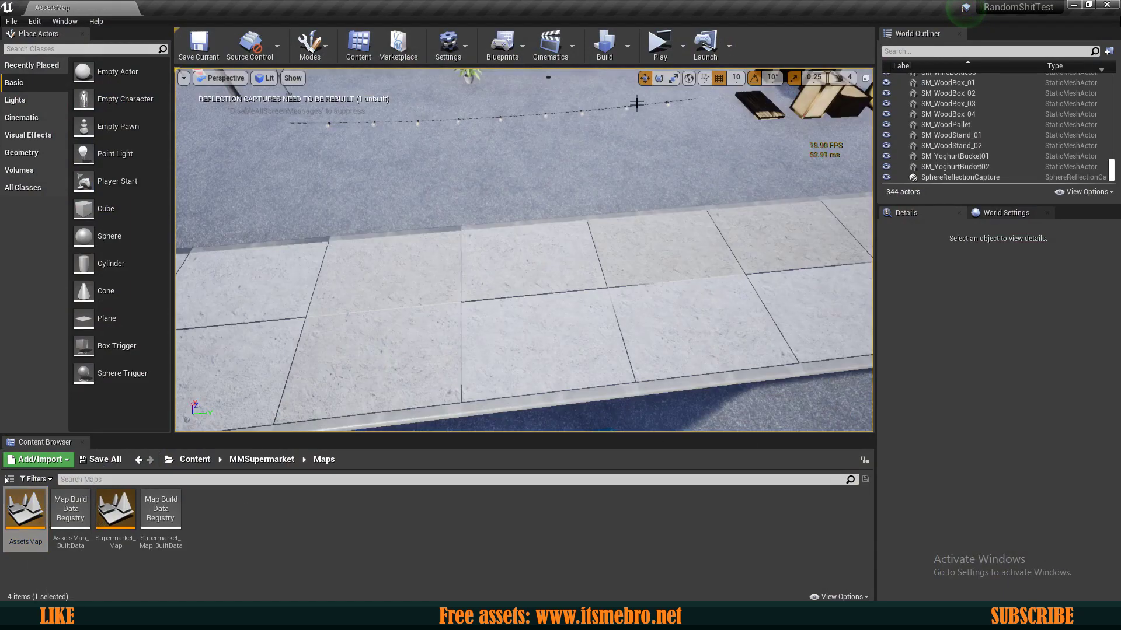
{"action": "key", "text": "s"}
{"action": "right_click_drag", "start_coordinate": [524, 251], "coordinate": [403, 237]}
{"action": "key", "text": "a"}
{"action": "left_click", "coordinate": [520, 257]}
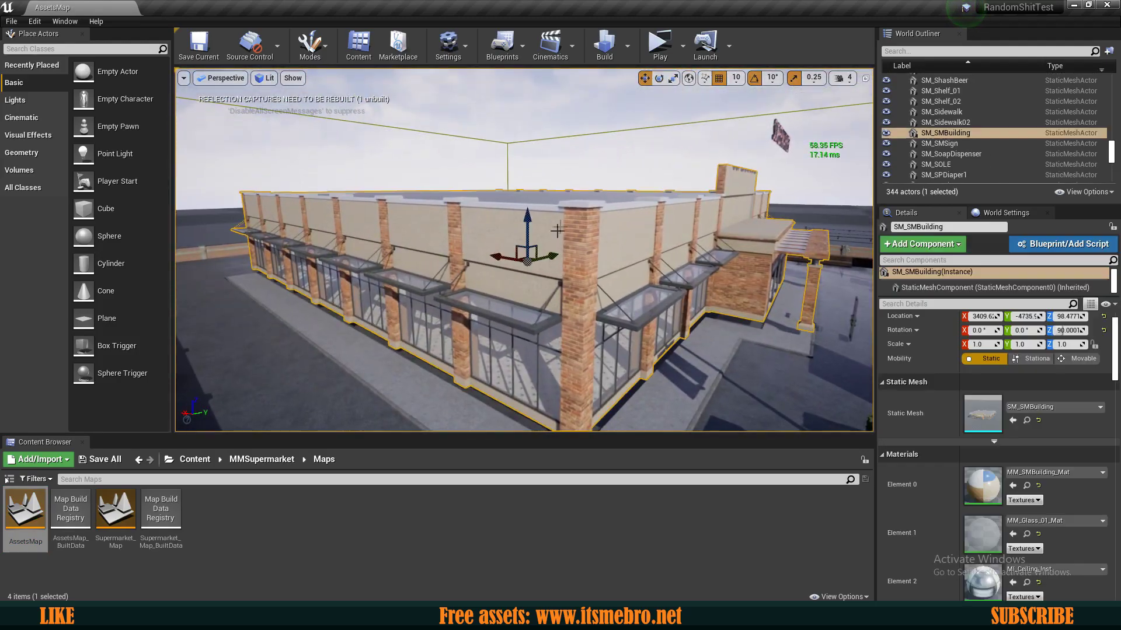
- Examine the supermarket building, empty shelving and bakery props, selecting the SM_Shelf_01 unit
{"action": "right_click_drag", "start_coordinate": [519, 257], "coordinate": [525, 242]}
{"action": "key", "text": "w"}
{"action": "right_click_drag", "start_coordinate": [584, 215], "coordinate": [584, 215]}
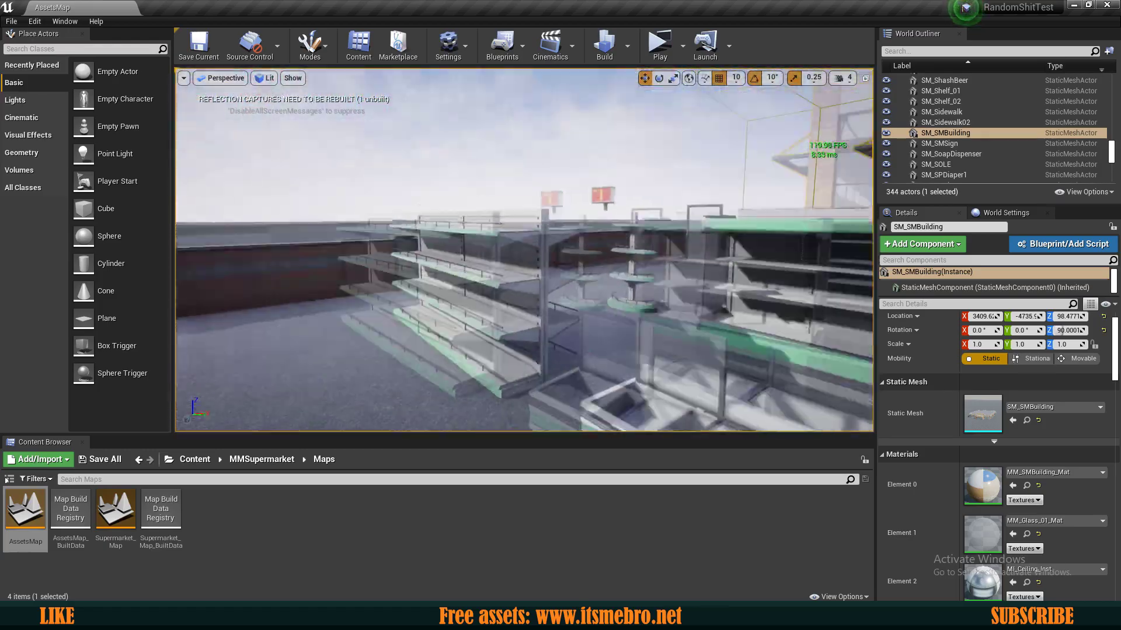
{"action": "right_click_drag", "start_coordinate": [584, 215], "coordinate": [585, 215]}
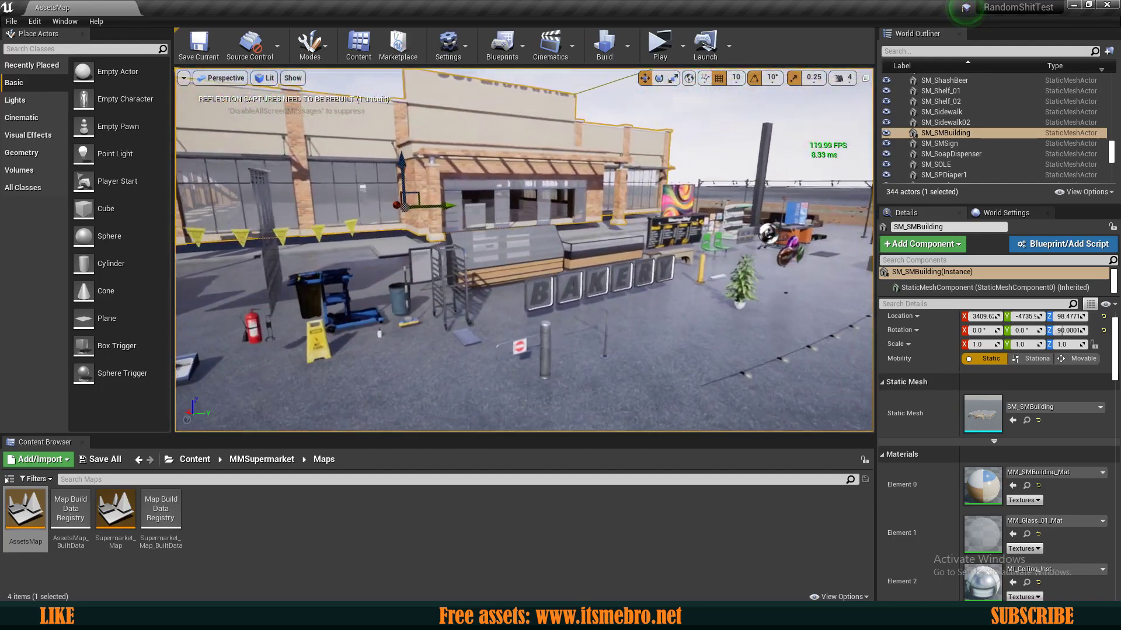
{"action": "right_click_drag", "start_coordinate": [524, 250], "coordinate": [524, 250]}
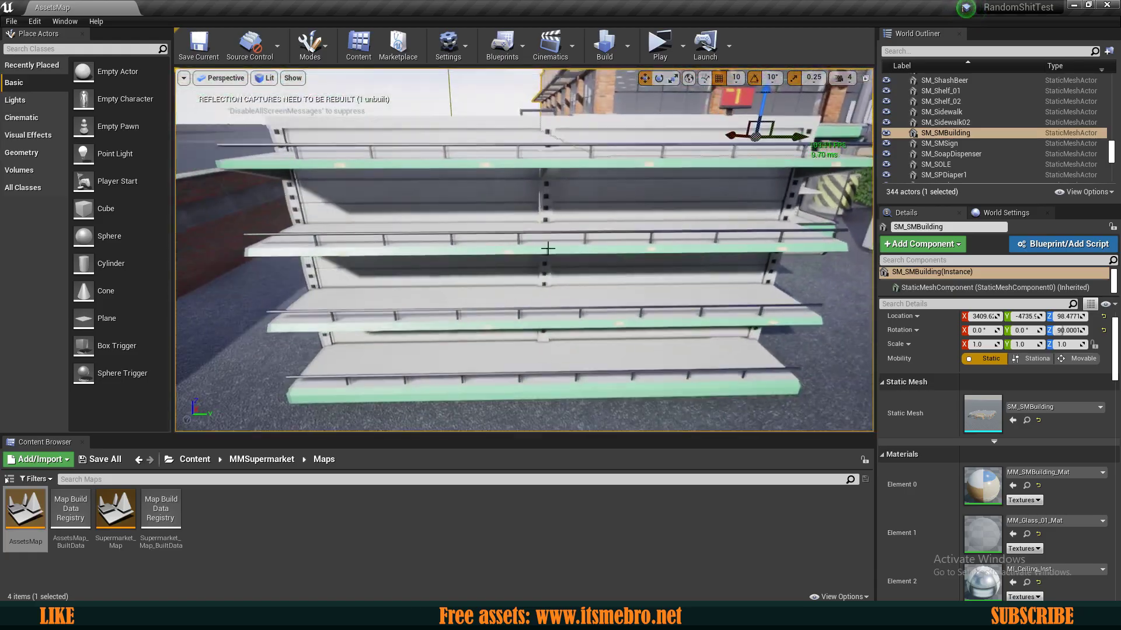
{"action": "left_click", "coordinate": [524, 283]}
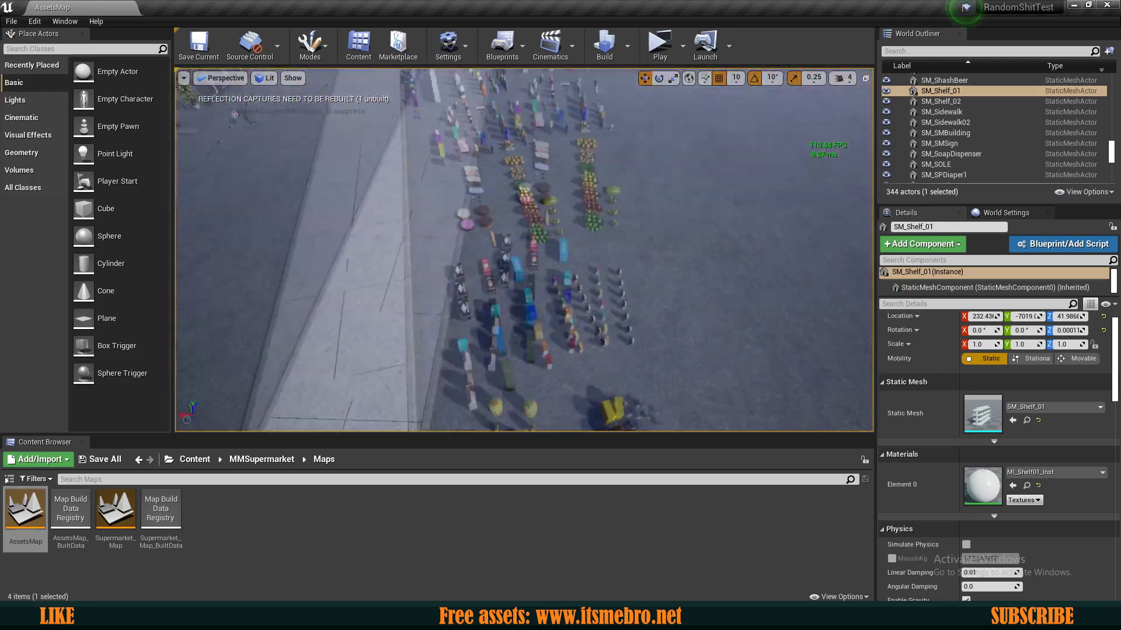
- Examine the rows of grocery products on the asphalt, including the boxes, snack bags and cans
{"action": "right_click_drag", "start_coordinate": [524, 250], "coordinate": [362, 250]}
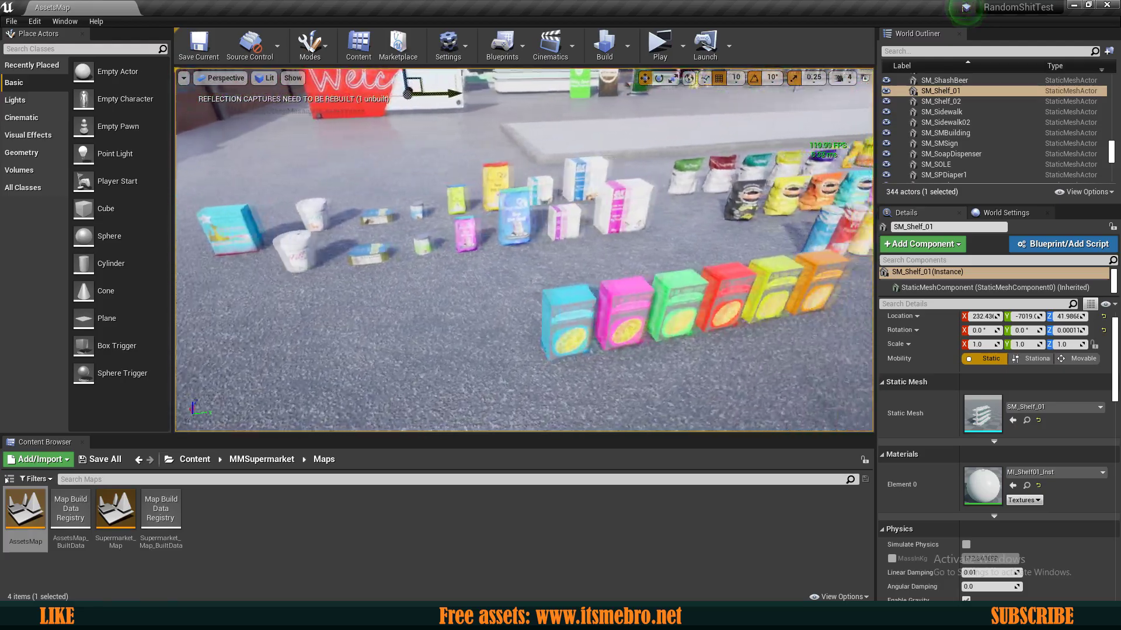
{"action": "right_click_drag", "start_coordinate": [524, 250], "coordinate": [408, 344]}
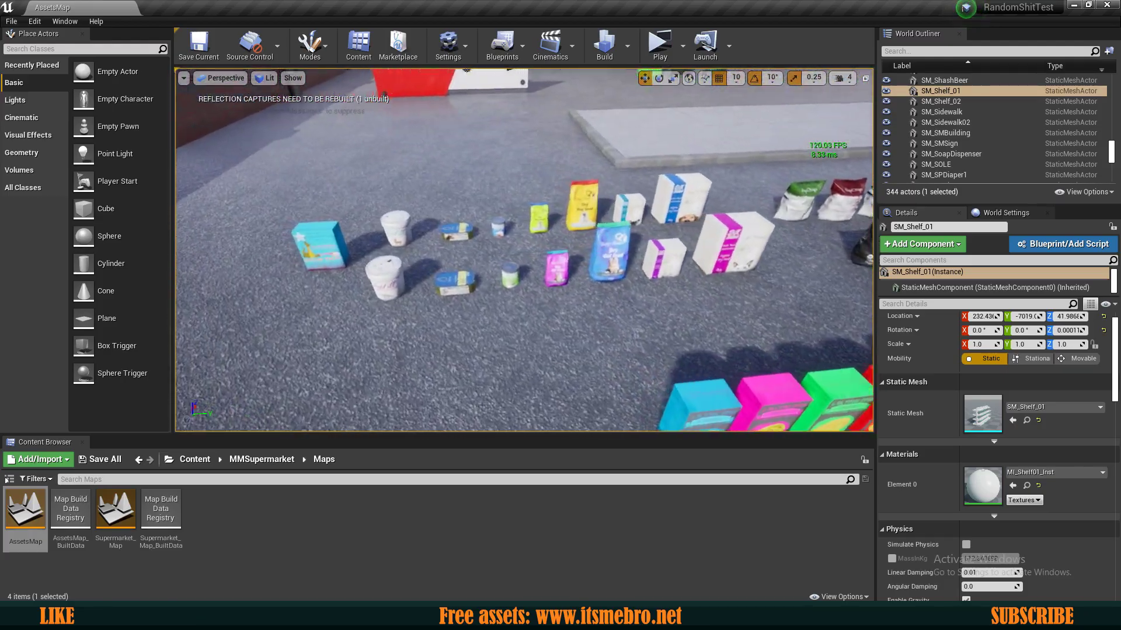
{"action": "right_click_drag", "start_coordinate": [585, 216], "coordinate": [584, 215]}
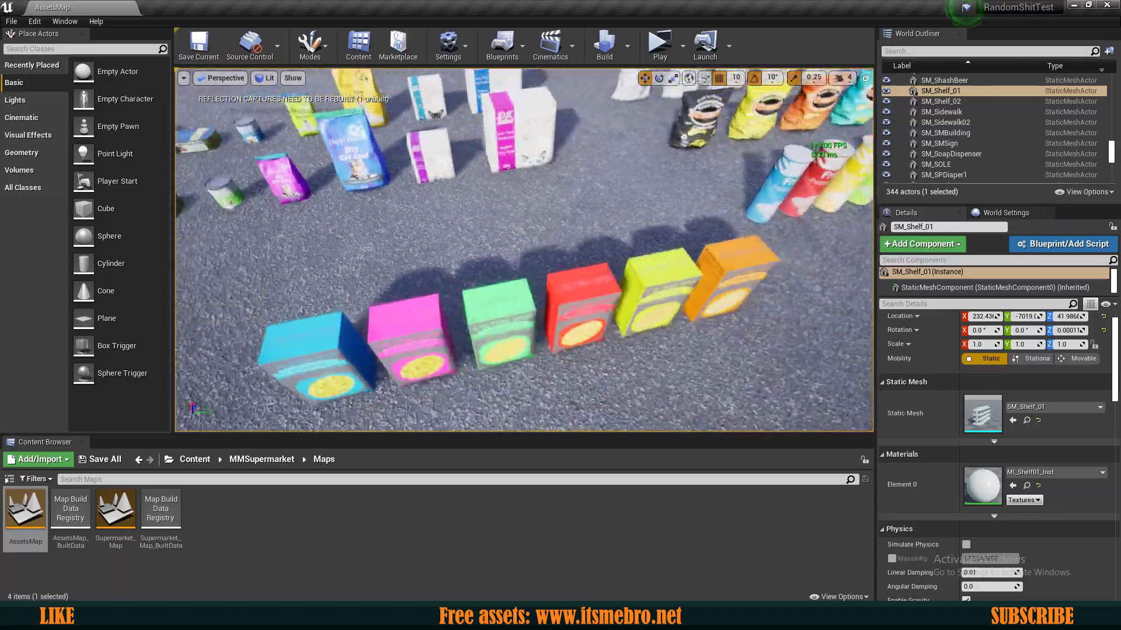
{"action": "right_click_drag", "start_coordinate": [584, 215], "coordinate": [584, 216]}
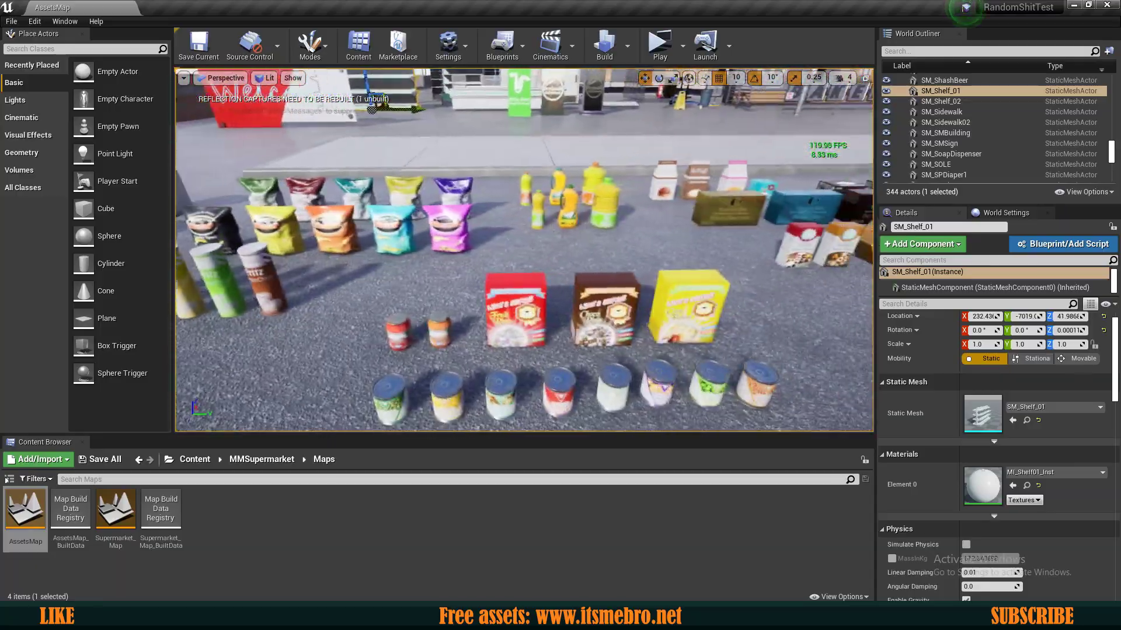
{"action": "right_click_drag", "start_coordinate": [584, 216], "coordinate": [584, 216]}
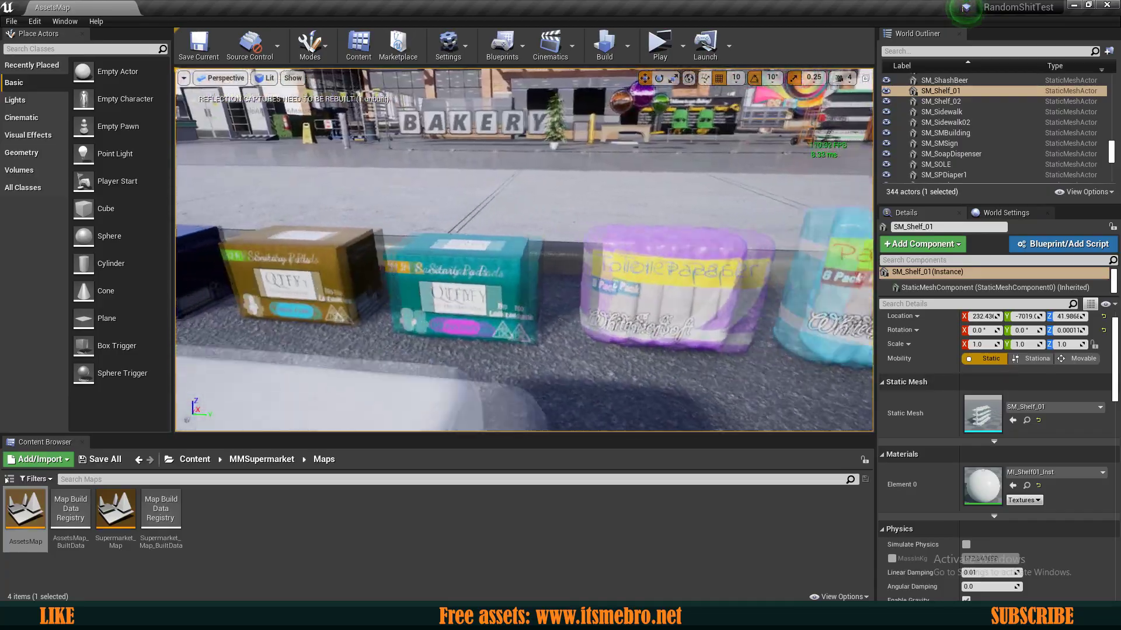
- Examine the wooden crates, store equipment and supermarket front, clearing the selection
{"action": "key", "text": "s"}
{"action": "key", "text": "a"}
{"action": "right_click_drag", "start_coordinate": [524, 250], "coordinate": [701, 250]}
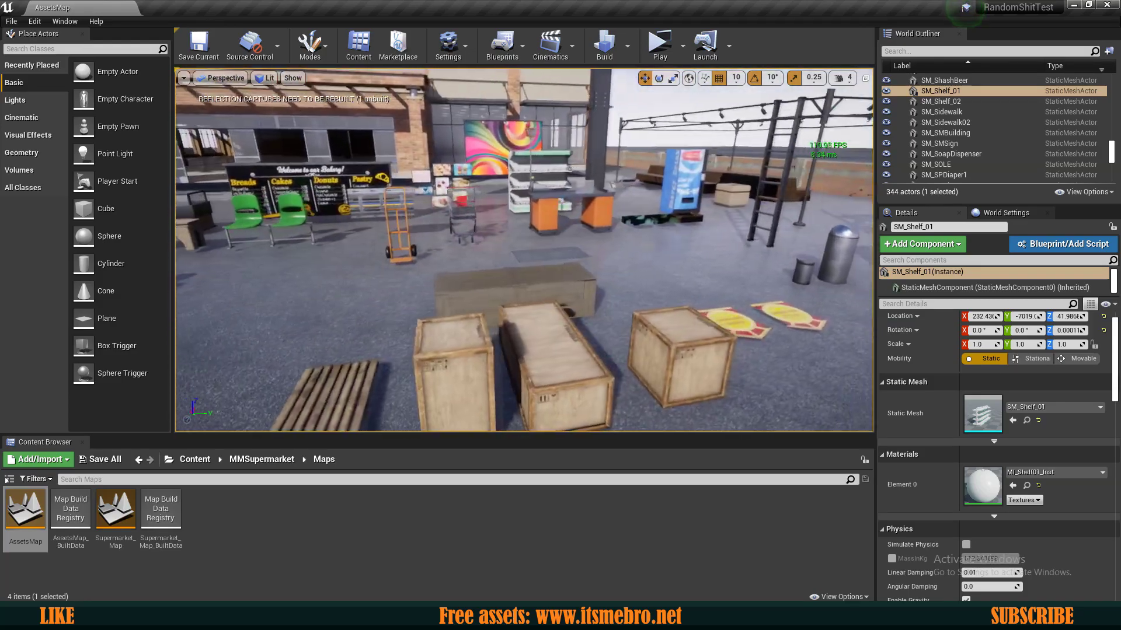
{"action": "right_click_drag", "start_coordinate": [524, 250], "coordinate": [613, 216]}
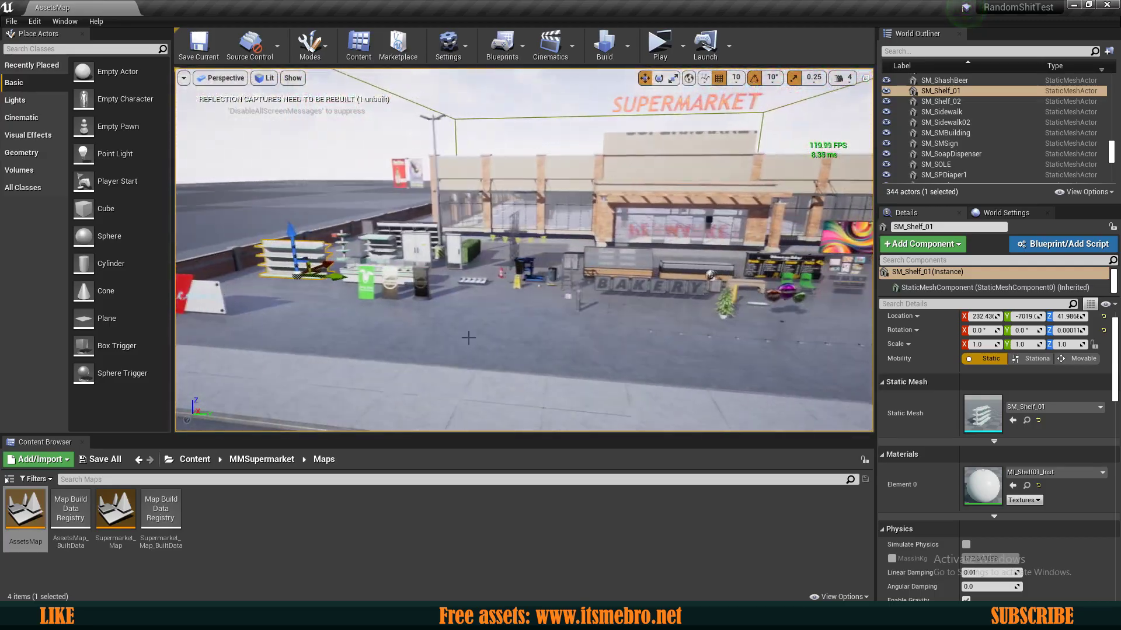
{"action": "left_click", "coordinate": [468, 338]}
{"action": "key", "text": "Escape"}
- Select the SM_Stand01 advertising stand and examine it up close from the front and side
{"action": "right_click_drag", "start_coordinate": [468, 338], "coordinate": [464, 373]}
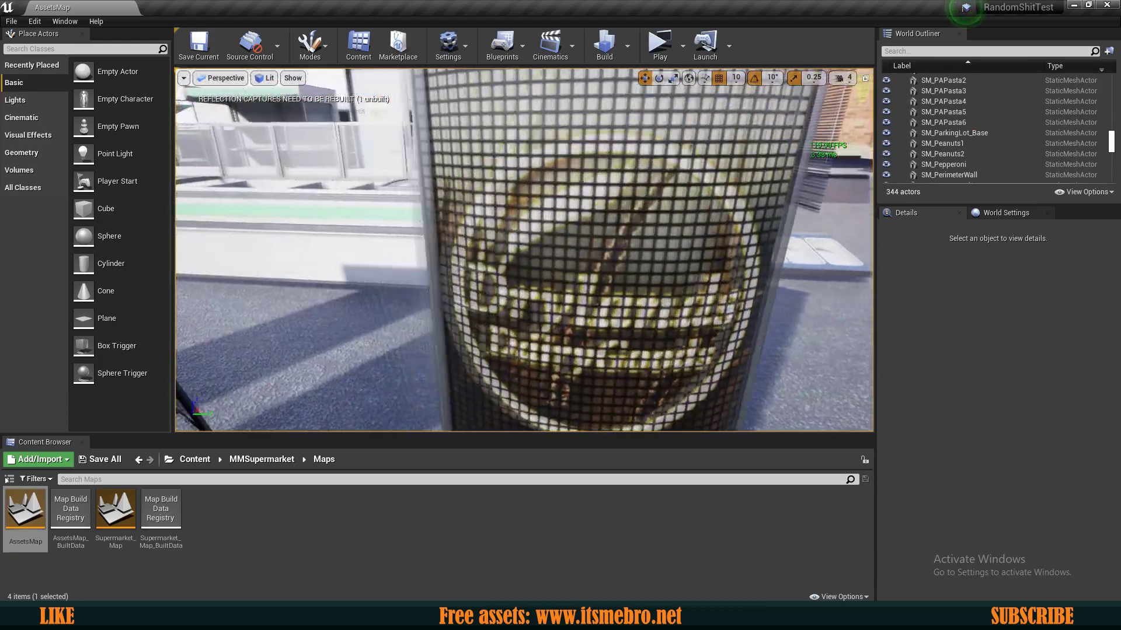
{"action": "left_click", "coordinate": [534, 280]}
{"action": "right_click_drag", "start_coordinate": [534, 280], "coordinate": [548, 315]}
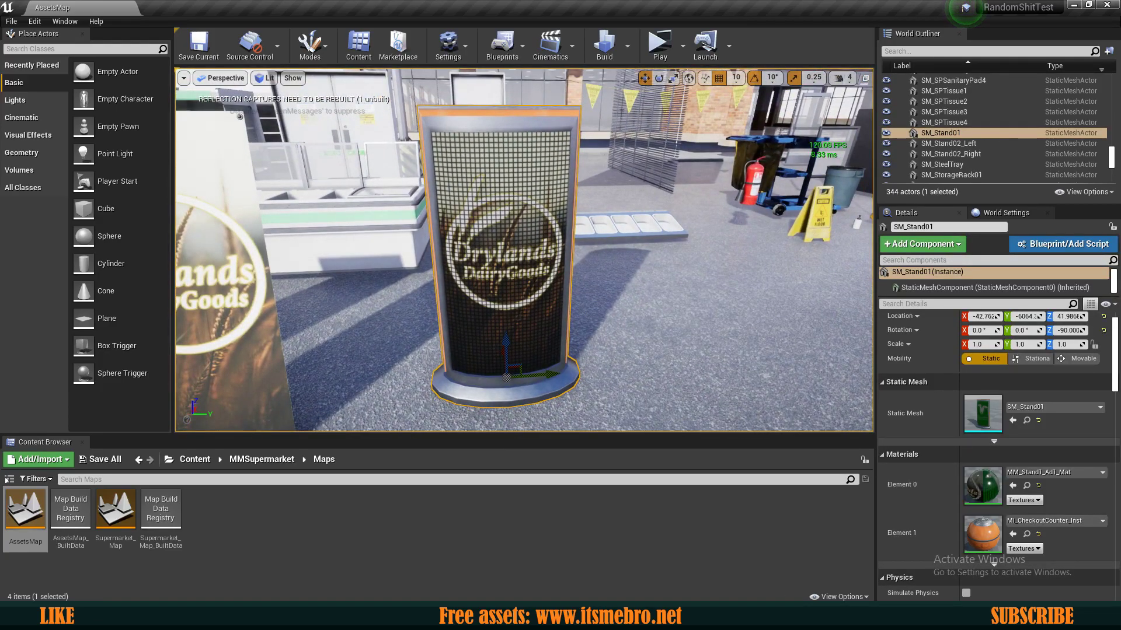
{"action": "right_click_drag", "start_coordinate": [534, 280], "coordinate": [455, 282]}
{"action": "key", "text": "d"}
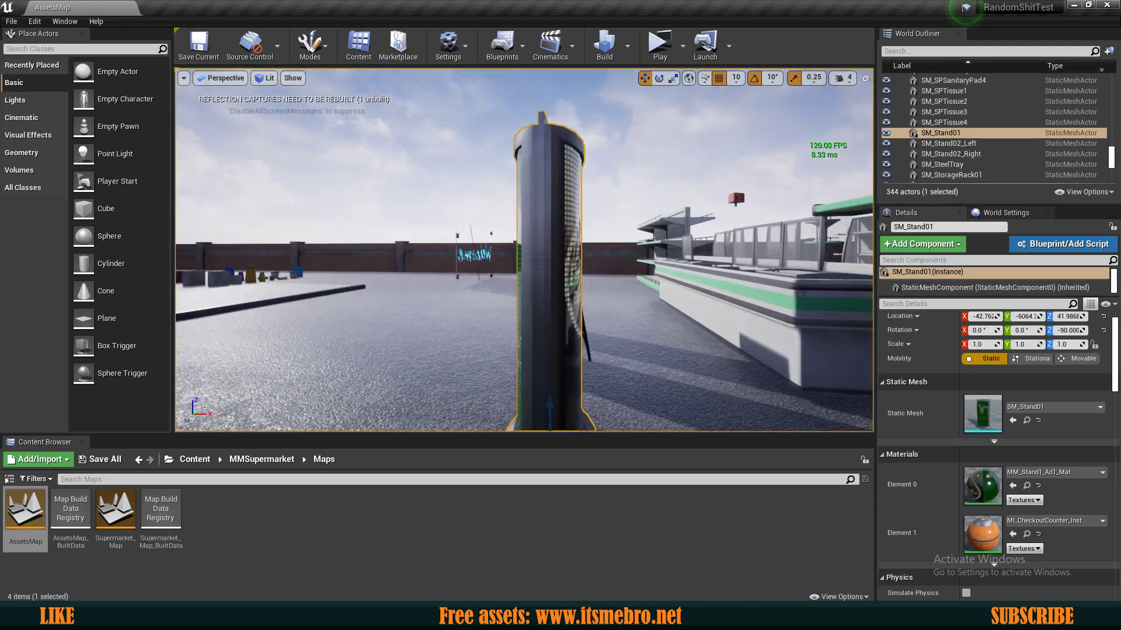
{"action": "right_click_drag", "start_coordinate": [524, 281], "coordinate": [505, 281]}
{"action": "key", "text": "d"}
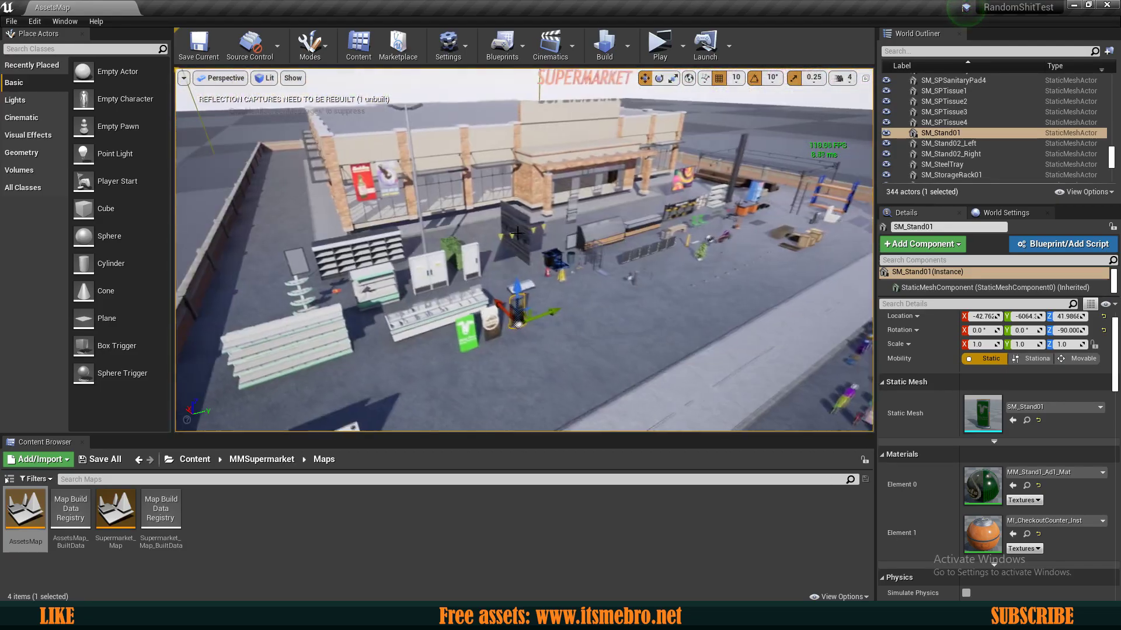
- Select the SM_LampPost_Banner mesh near the front of the supermarket building
{"action": "right_click_drag", "start_coordinate": [517, 233], "coordinate": [486, 223]}
{"action": "key", "text": "w"}
{"action": "left_click", "coordinate": [454, 169]}
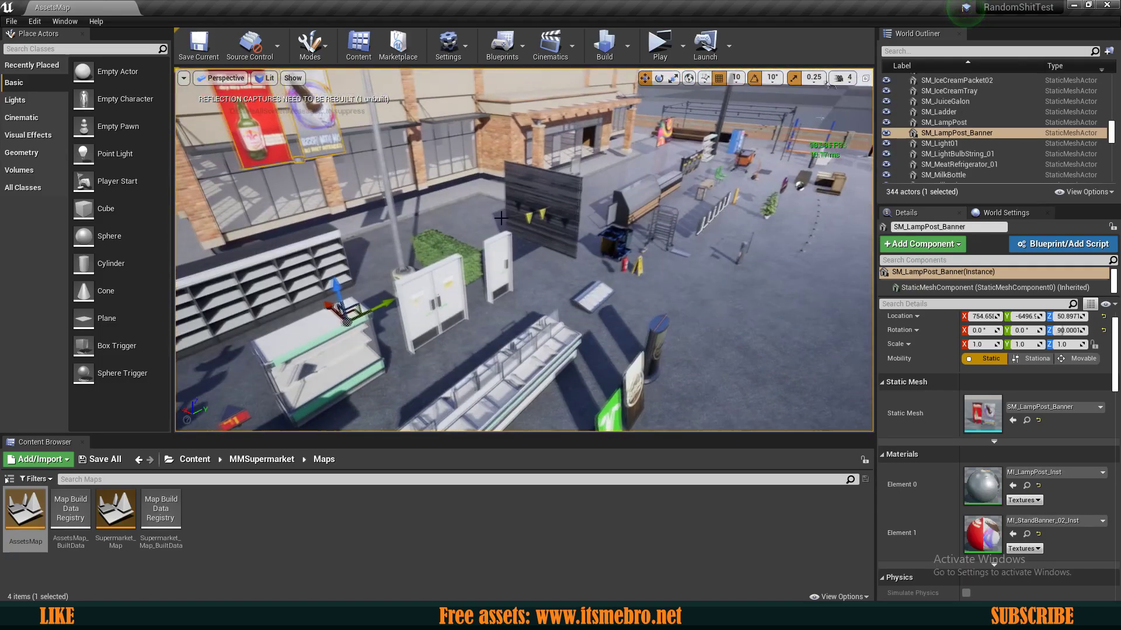
- Clear the selection and examine the props laid out in front of the supermarket building, including the bakery letters and display counters
{"action": "key", "text": "Escape"}
{"action": "right_click_drag", "start_coordinate": [501, 218], "coordinate": [482, 198]}
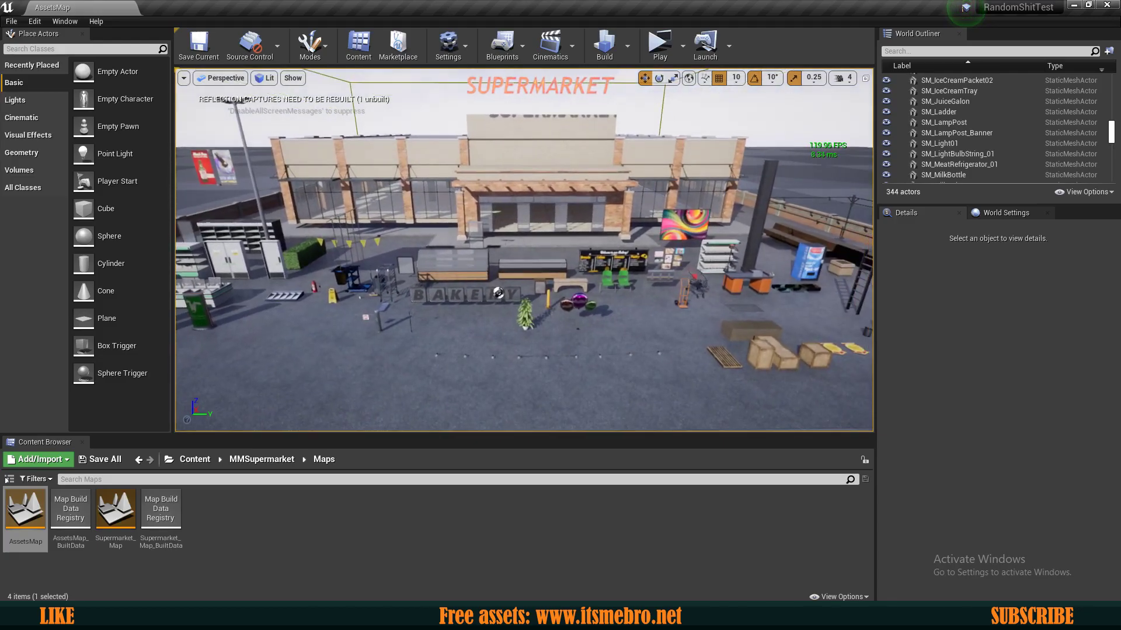
{"action": "key", "text": "w"}
{"action": "right_click_drag", "start_coordinate": [524, 250], "coordinate": [529, 304]}
{"action": "key", "text": "s"}
{"action": "right_click_drag", "start_coordinate": [524, 250], "coordinate": [601, 315]}
{"action": "key", "text": "w"}
{"action": "key", "text": "w"}
{"action": "key", "text": "d"}
- Examine the glass display counters up close, clearing the selection, and view them with the plant, balloons and bakery menu board
{"action": "left_click", "coordinate": [570, 290]}
{"action": "left_click", "coordinate": [585, 323]}
{"action": "key", "text": "Escape"}
{"action": "key", "text": "w"}
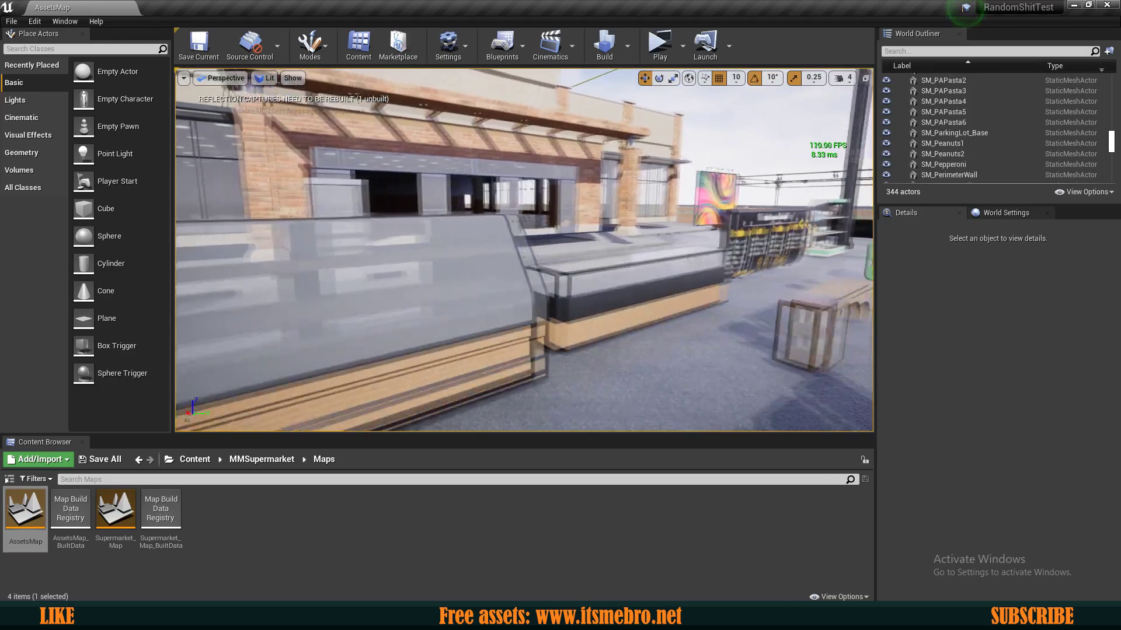
{"action": "key", "text": "s"}
{"action": "right_click_drag", "start_coordinate": [502, 319], "coordinate": [526, 332]}
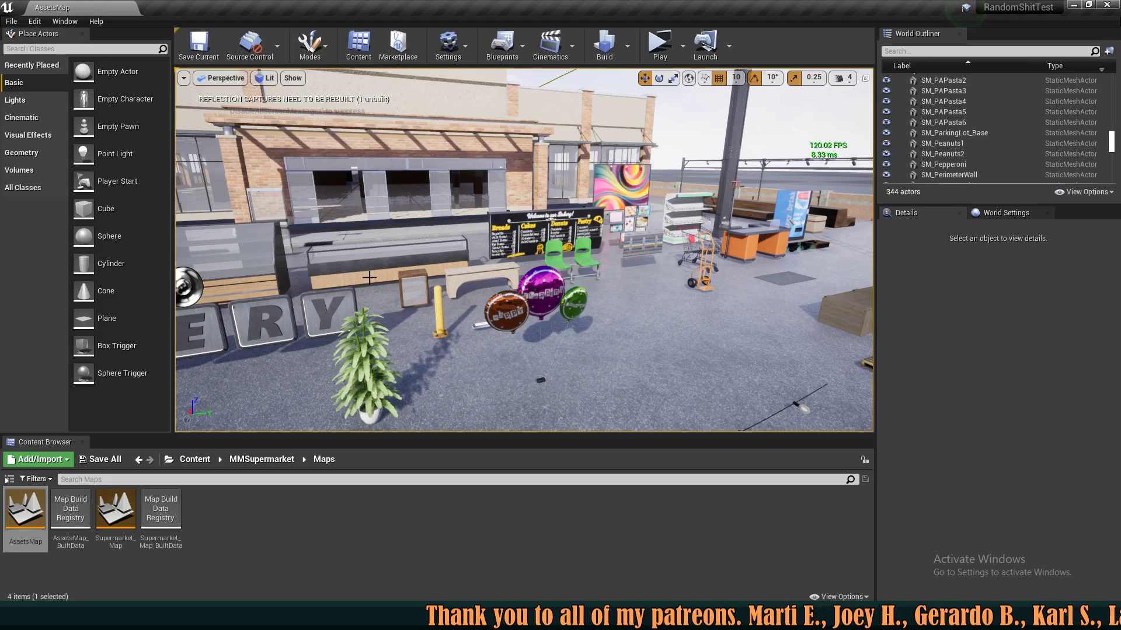
- Switch to the Epic Games Launcher and open the Winter Forest Set product page at its technical details
{"action": "left_click", "coordinate": [285, 617]}
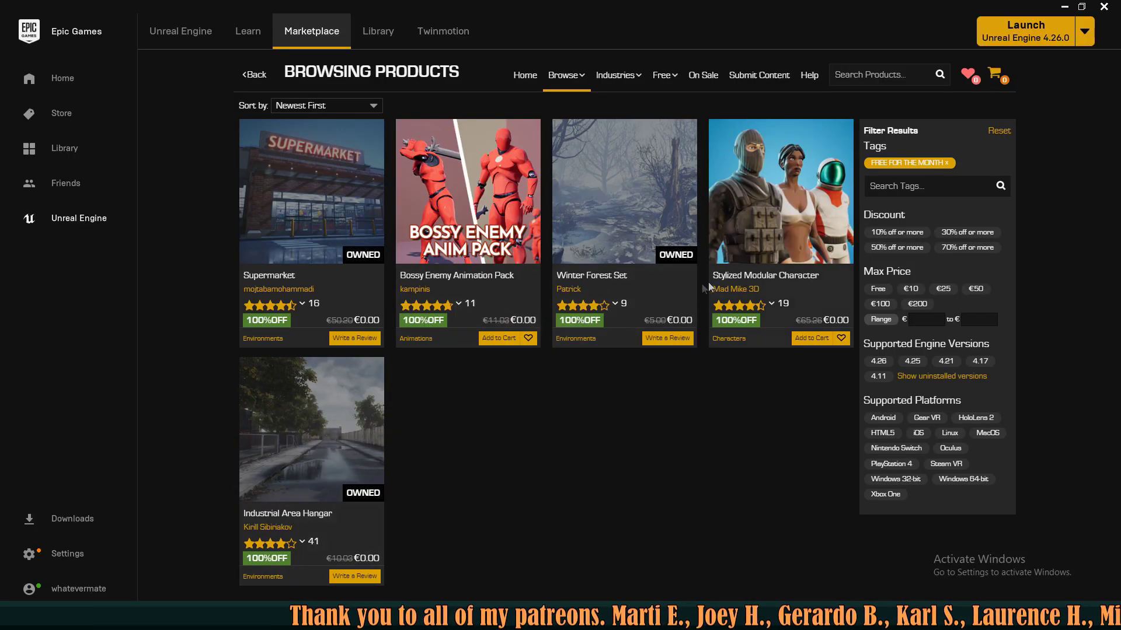
{"action": "left_click", "coordinate": [601, 279]}
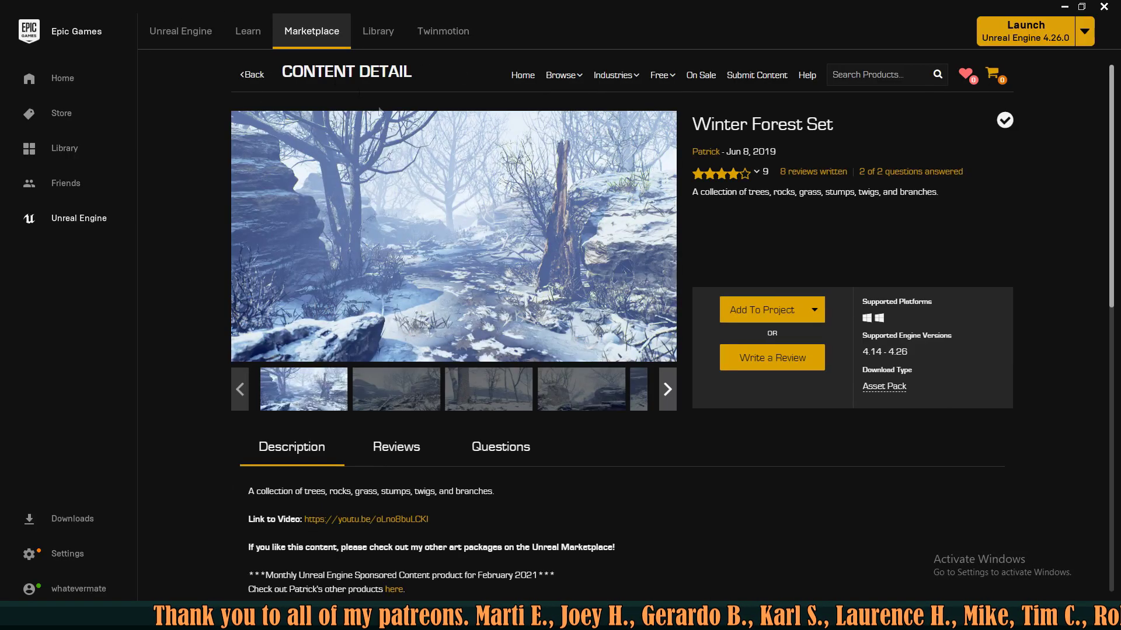
{"action": "scroll", "coordinate": [425, 296], "scroll_direction": "down", "scroll_amount": 5}
{"action": "scroll", "coordinate": [403, 315], "scroll_direction": "down", "scroll_amount": 1}
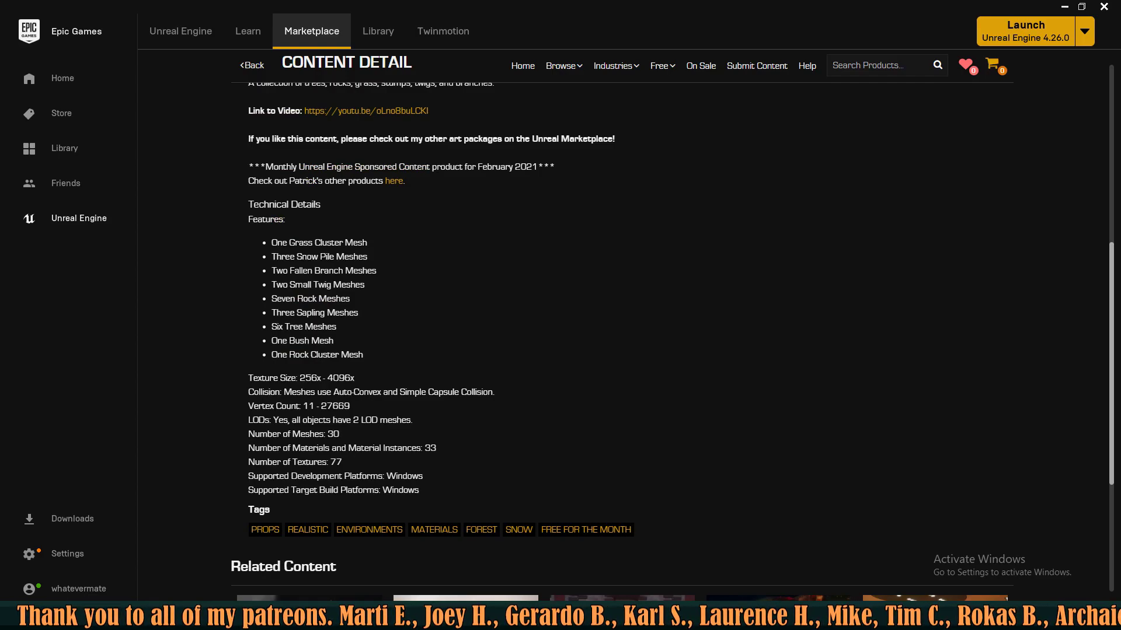
- Highlight the vertex count range in the Winter Forest Set's technical details, particularly its upper value, and clear the highlight
{"action": "left_click_drag", "start_coordinate": [250, 409], "coordinate": [357, 407]}
{"action": "left_click", "coordinate": [325, 406]}
{"action": "left_click", "coordinate": [352, 408]}
{"action": "left_click", "coordinate": [325, 407]}
{"action": "left_click", "coordinate": [394, 410]}
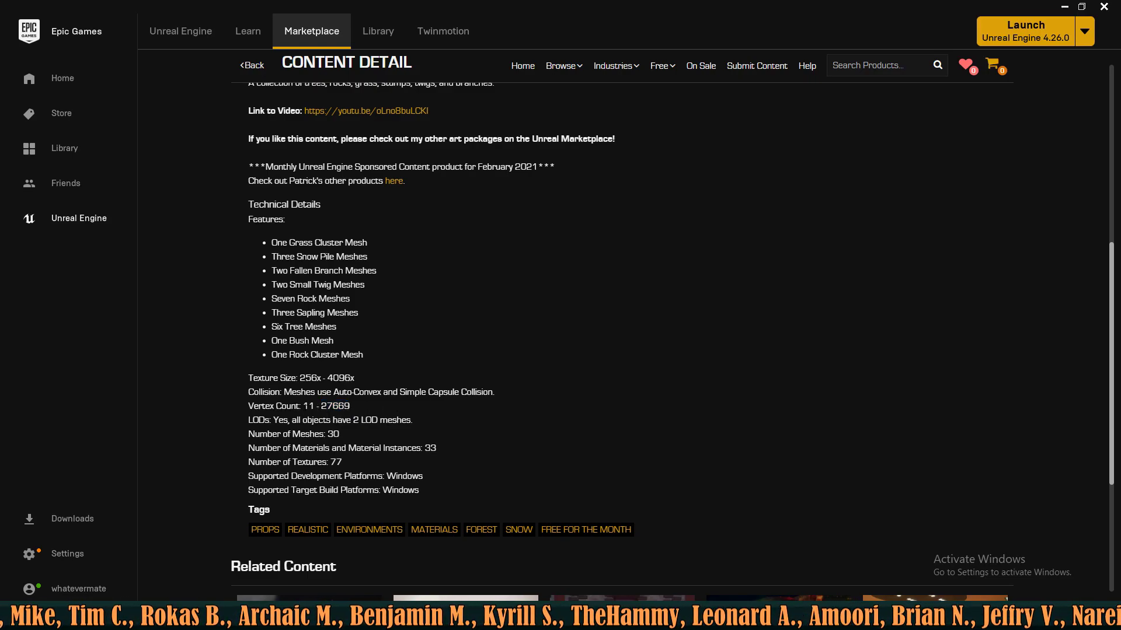
{"action": "mouse_move", "coordinate": [320, 407]}
{"action": "left_mouse_down"}
{"action": "mouse_move", "coordinate": [351, 413]}
{"action": "mouse_move", "coordinate": [322, 407]}
{"action": "left_mouse_up"}
{"action": "left_click", "coordinate": [352, 409]}
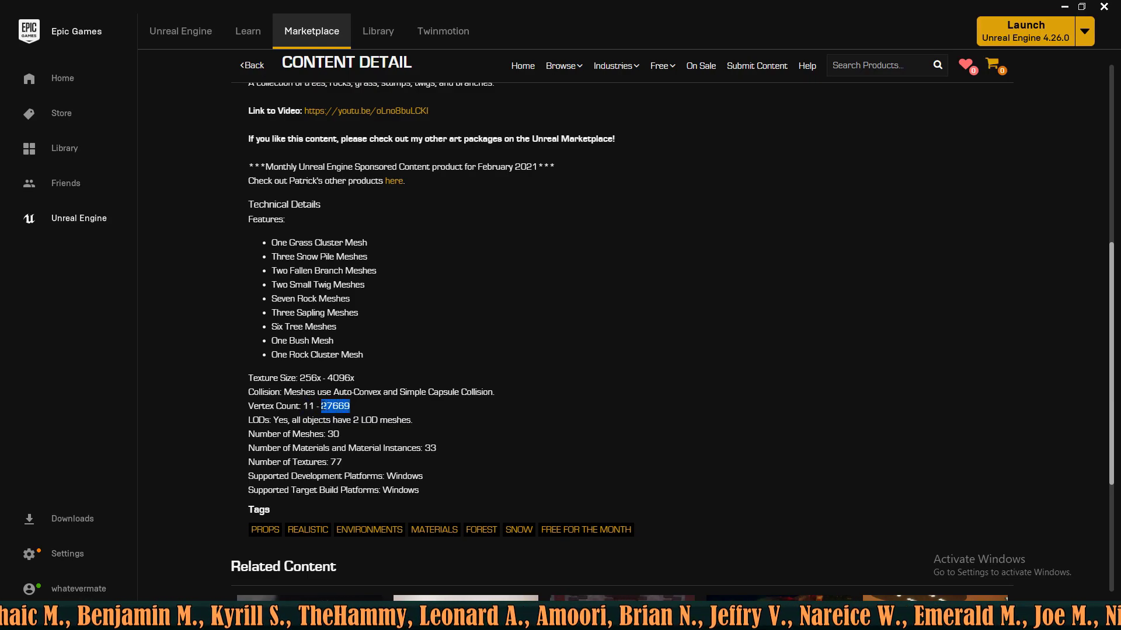
{"action": "left_click", "coordinate": [325, 407]}
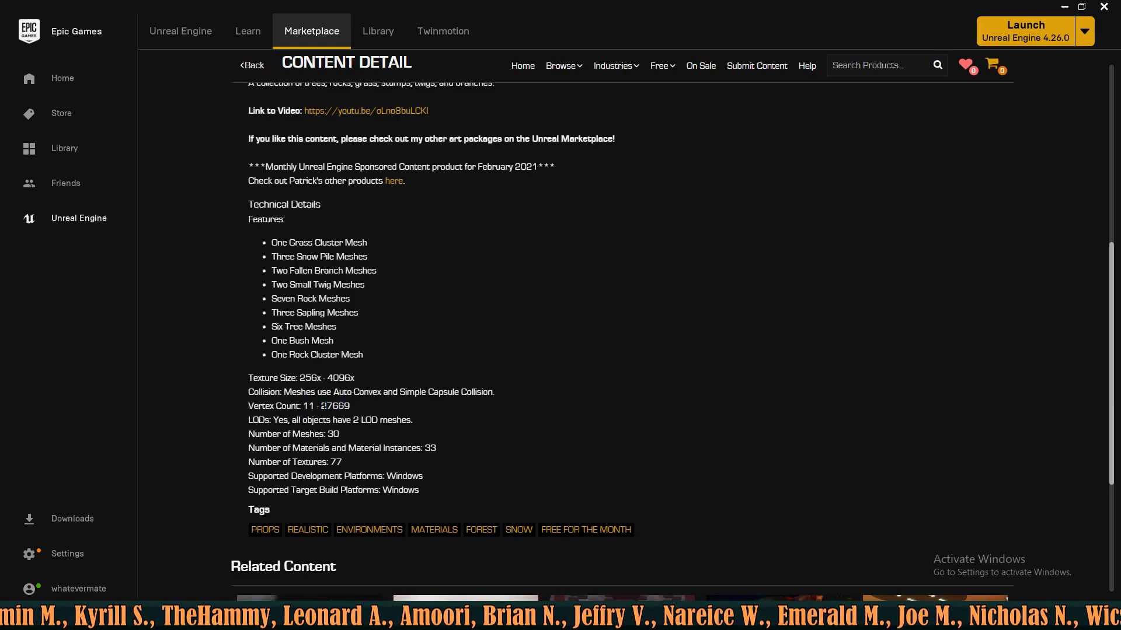
- Highlight the rock, sapling and tree mesh entries in the Winter Forest Set's feature list
{"action": "scroll", "coordinate": [336, 357], "scroll_direction": "up", "scroll_amount": 1}
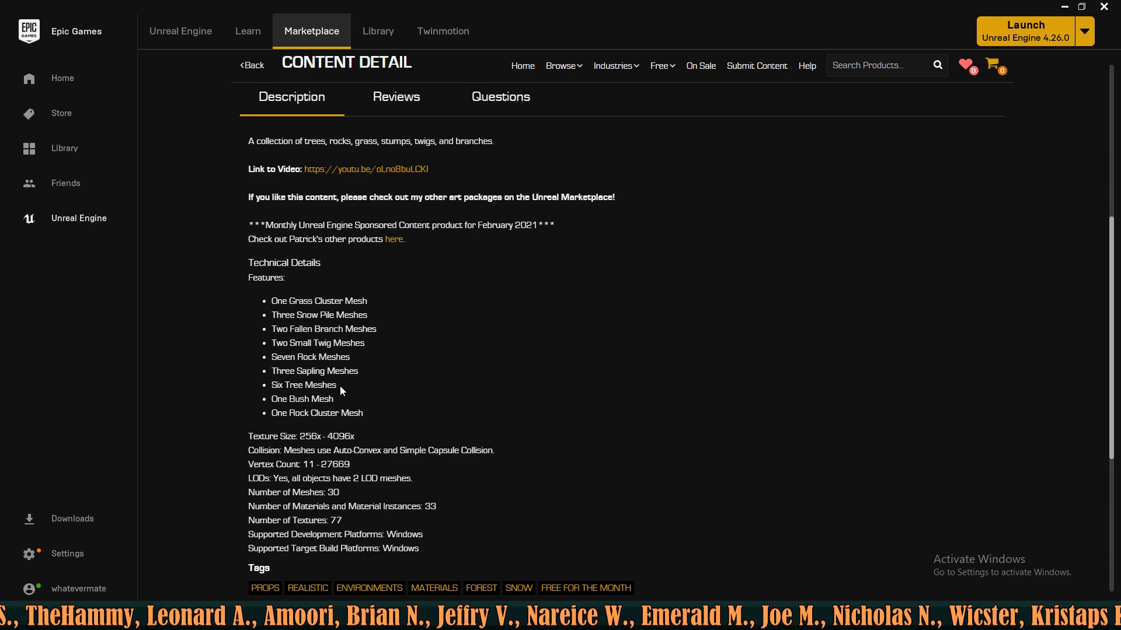
{"action": "left_click_drag", "start_coordinate": [272, 385], "coordinate": [351, 357]}
{"action": "left_click", "coordinate": [275, 375]}
{"action": "left_click", "coordinate": [327, 372]}
{"action": "left_click", "coordinate": [350, 356]}
- Browse the Winter Forest Set's gallery previews, then review the rest of its product page down to the related content
{"action": "scroll", "coordinate": [385, 402], "scroll_direction": "up", "scroll_amount": 6}
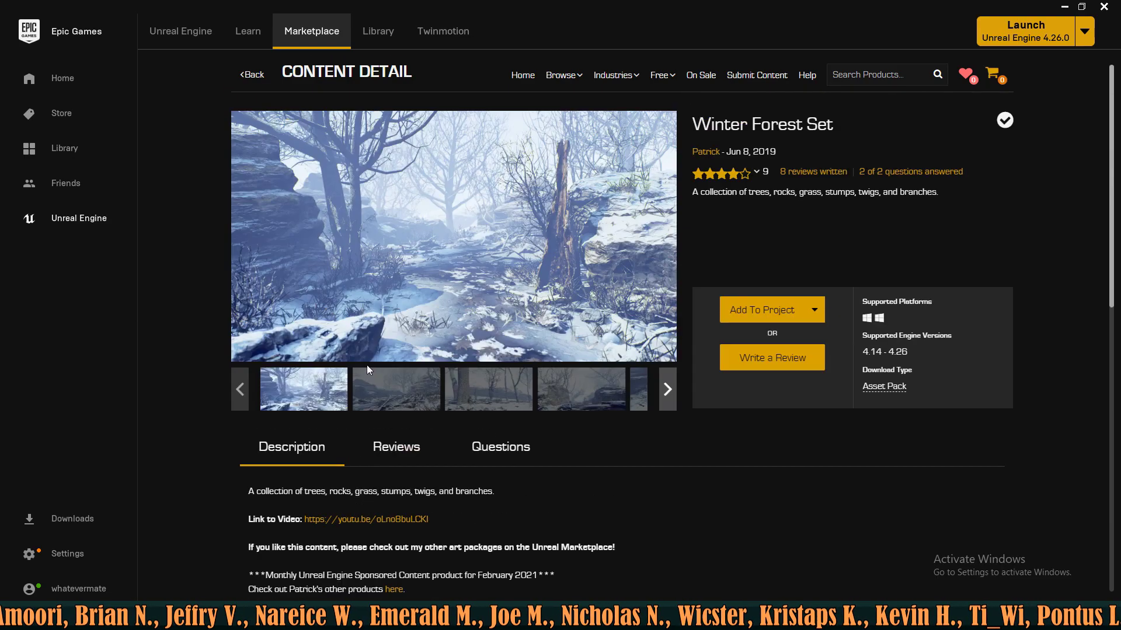
{"action": "left_click", "coordinate": [385, 402]}
{"action": "left_click", "coordinate": [468, 403]}
{"action": "left_click", "coordinate": [398, 404]}
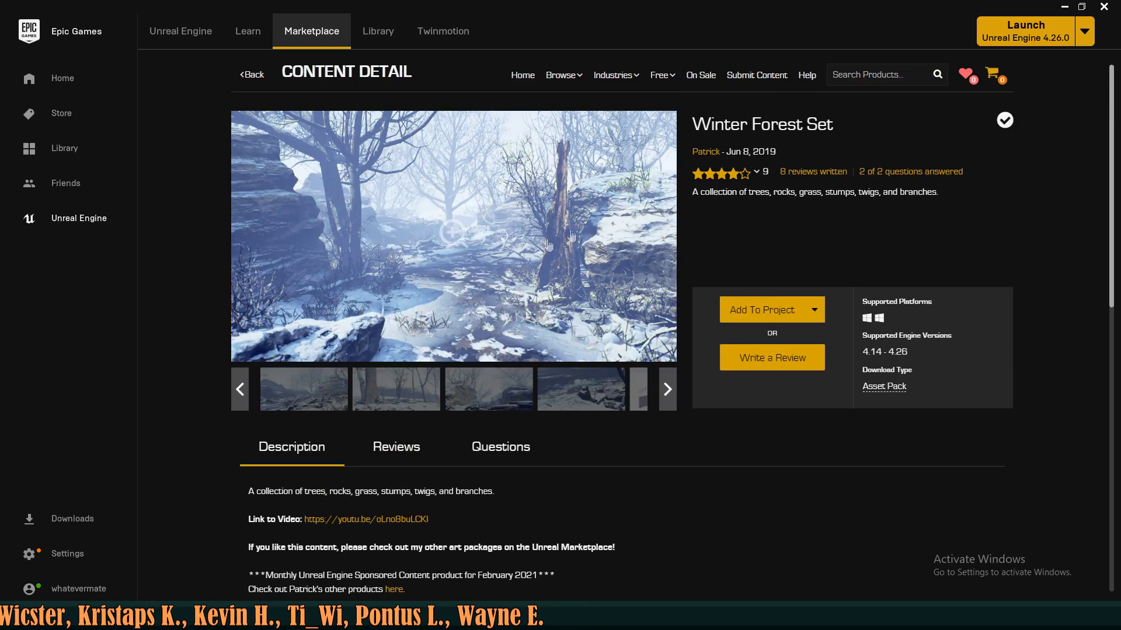
{"action": "mouse_move", "coordinate": [680, 83]}
{"action": "scroll", "coordinate": [600, 341], "scroll_direction": "down", "scroll_amount": 10}
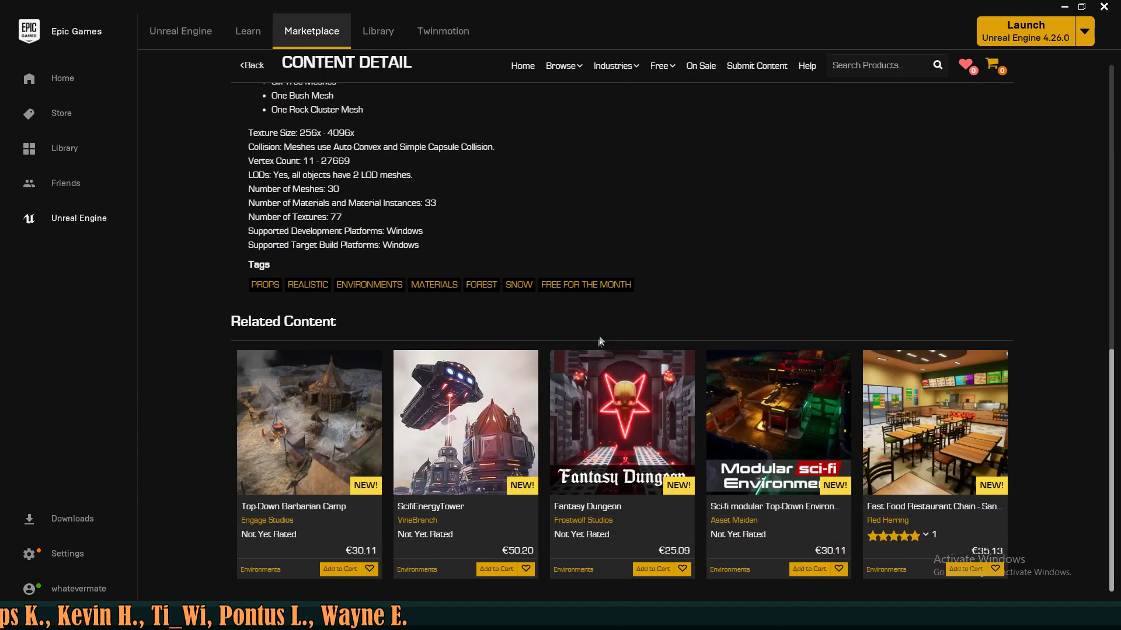
{"action": "scroll", "coordinate": [711, 225], "scroll_direction": "up", "scroll_amount": 5}
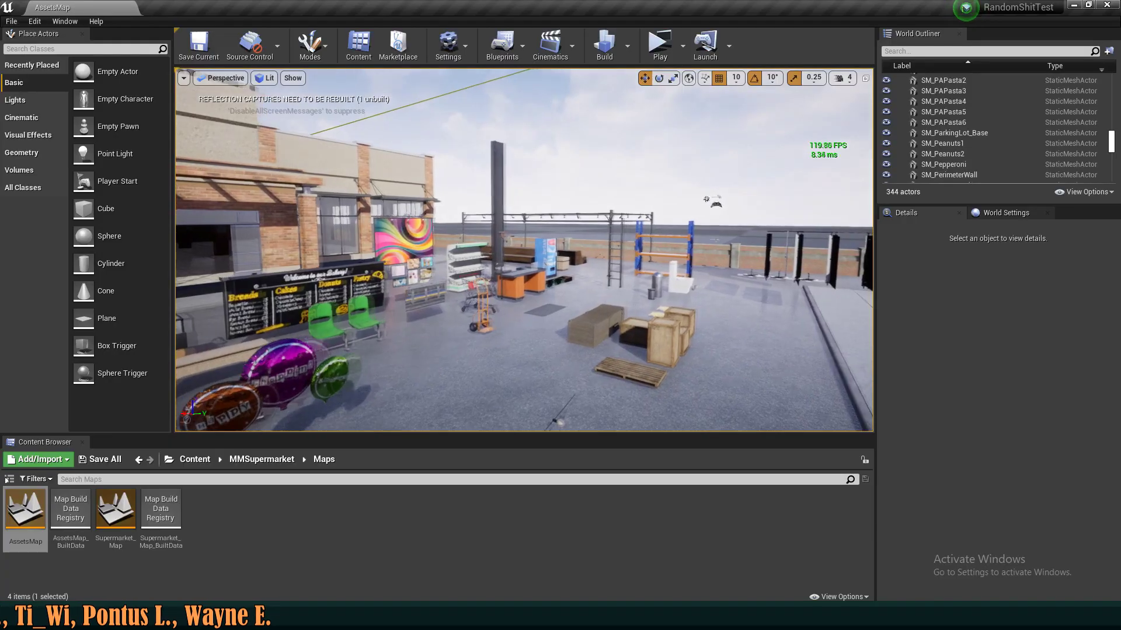
- Switch back to the Unreal Editor and survey AssetsMap from close up and afar, covering the supermarket, equipment and product rows
{"action": "key", "text": "w"}
{"action": "right_click_drag", "start_coordinate": [525, 251], "coordinate": [491, 281]}
{"action": "key", "text": "d"}
{"action": "key", "text": "s"}
{"action": "key", "text": "a"}
{"action": "key", "text": "s"}
{"action": "key", "text": "w"}
{"action": "key", "text": "s"}
{"action": "key", "text": "w"}
{"action": "key", "text": "s"}
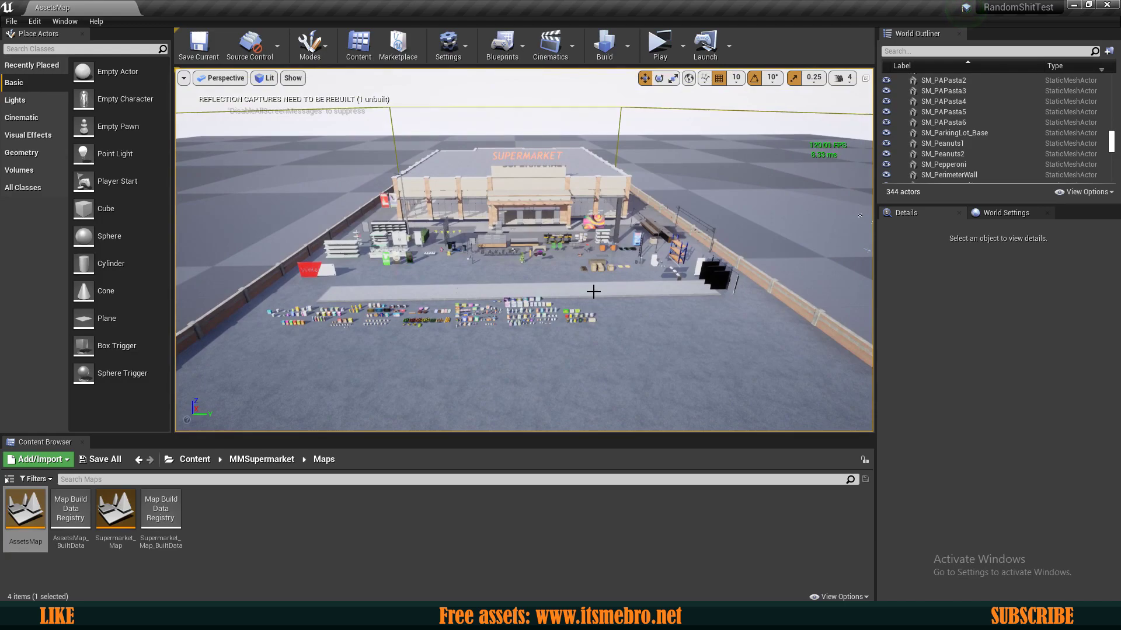
{"action": "key", "text": "w"}
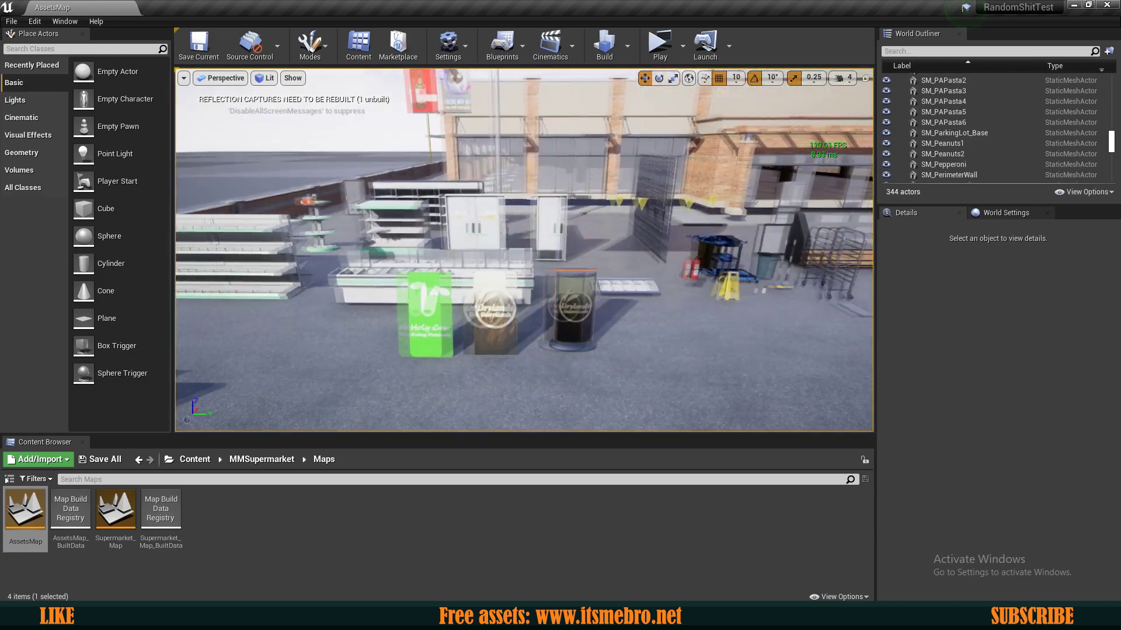